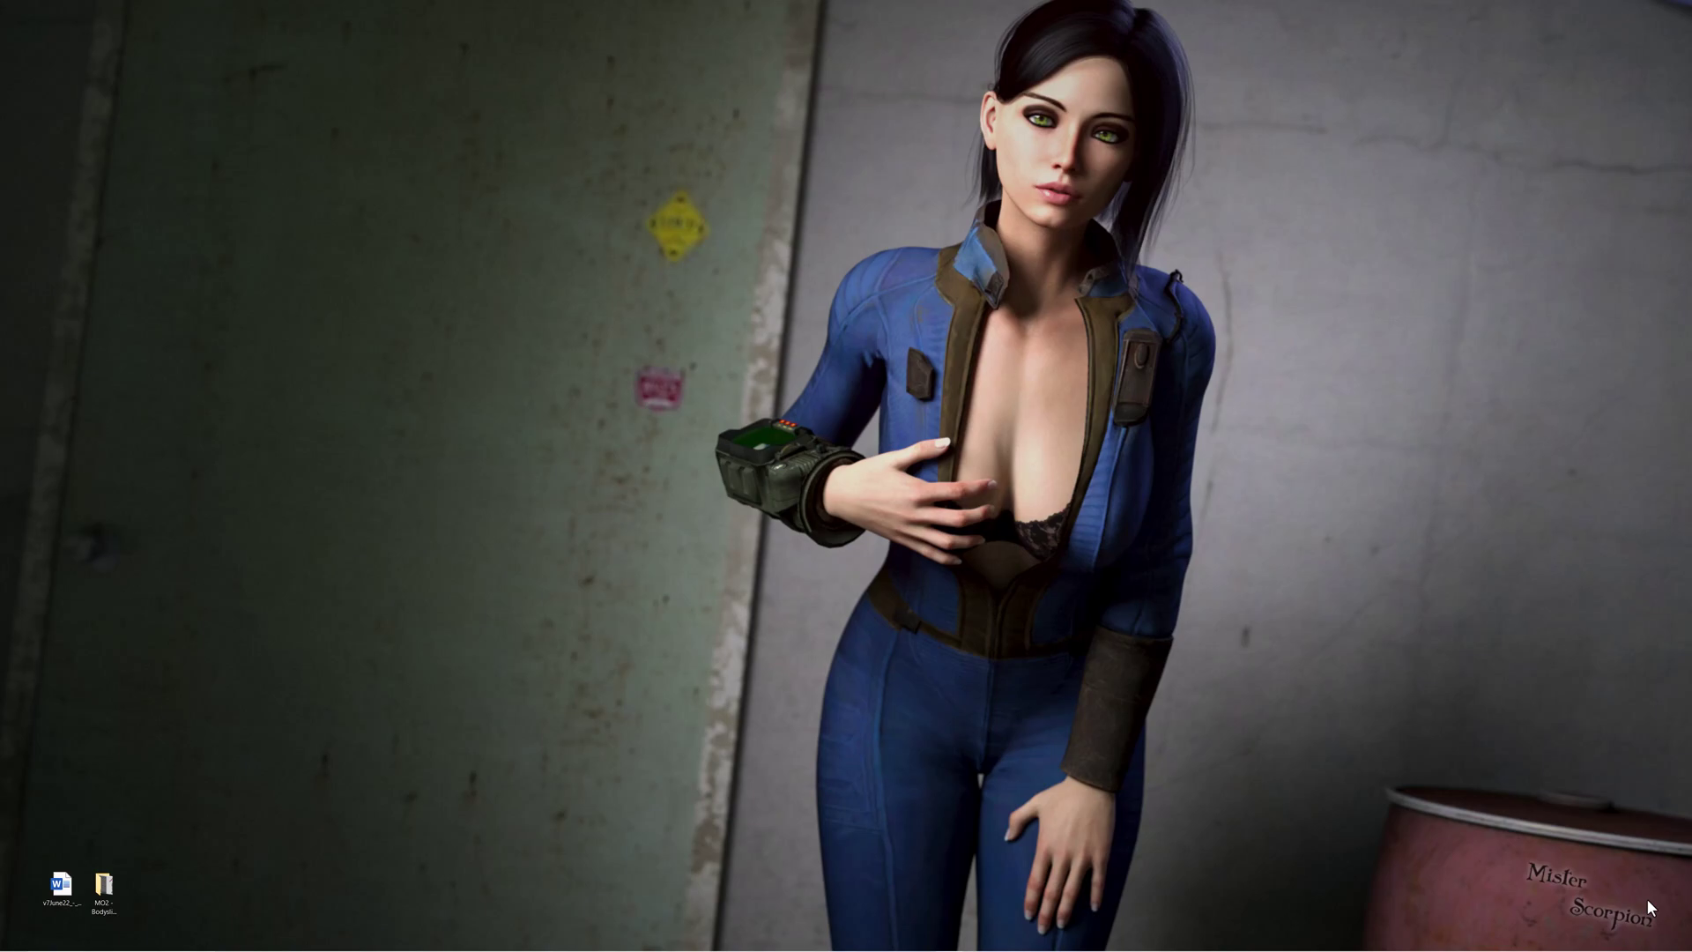
Step: Bring up the Mod Organizer window and look over the mod list and its list actions
{"action": "mouse_move", "coordinate": [1309, 947]}
{"action": "mouse_move", "coordinate": [1084, 943]}
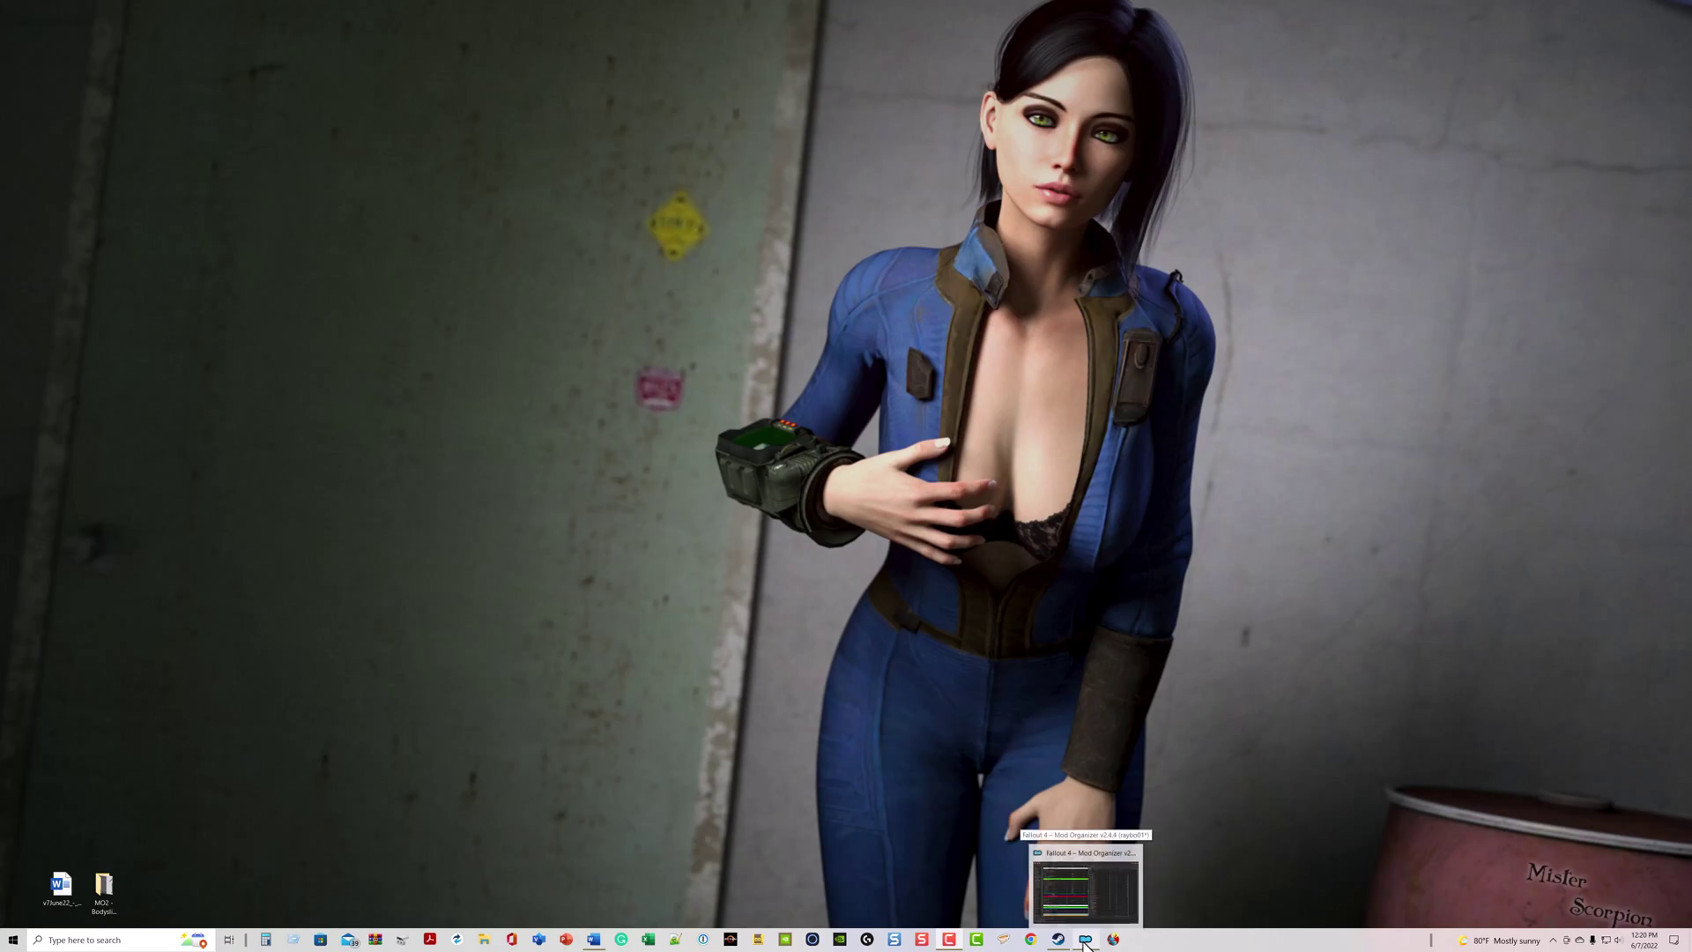
{"action": "left_click", "coordinate": [1086, 945]}
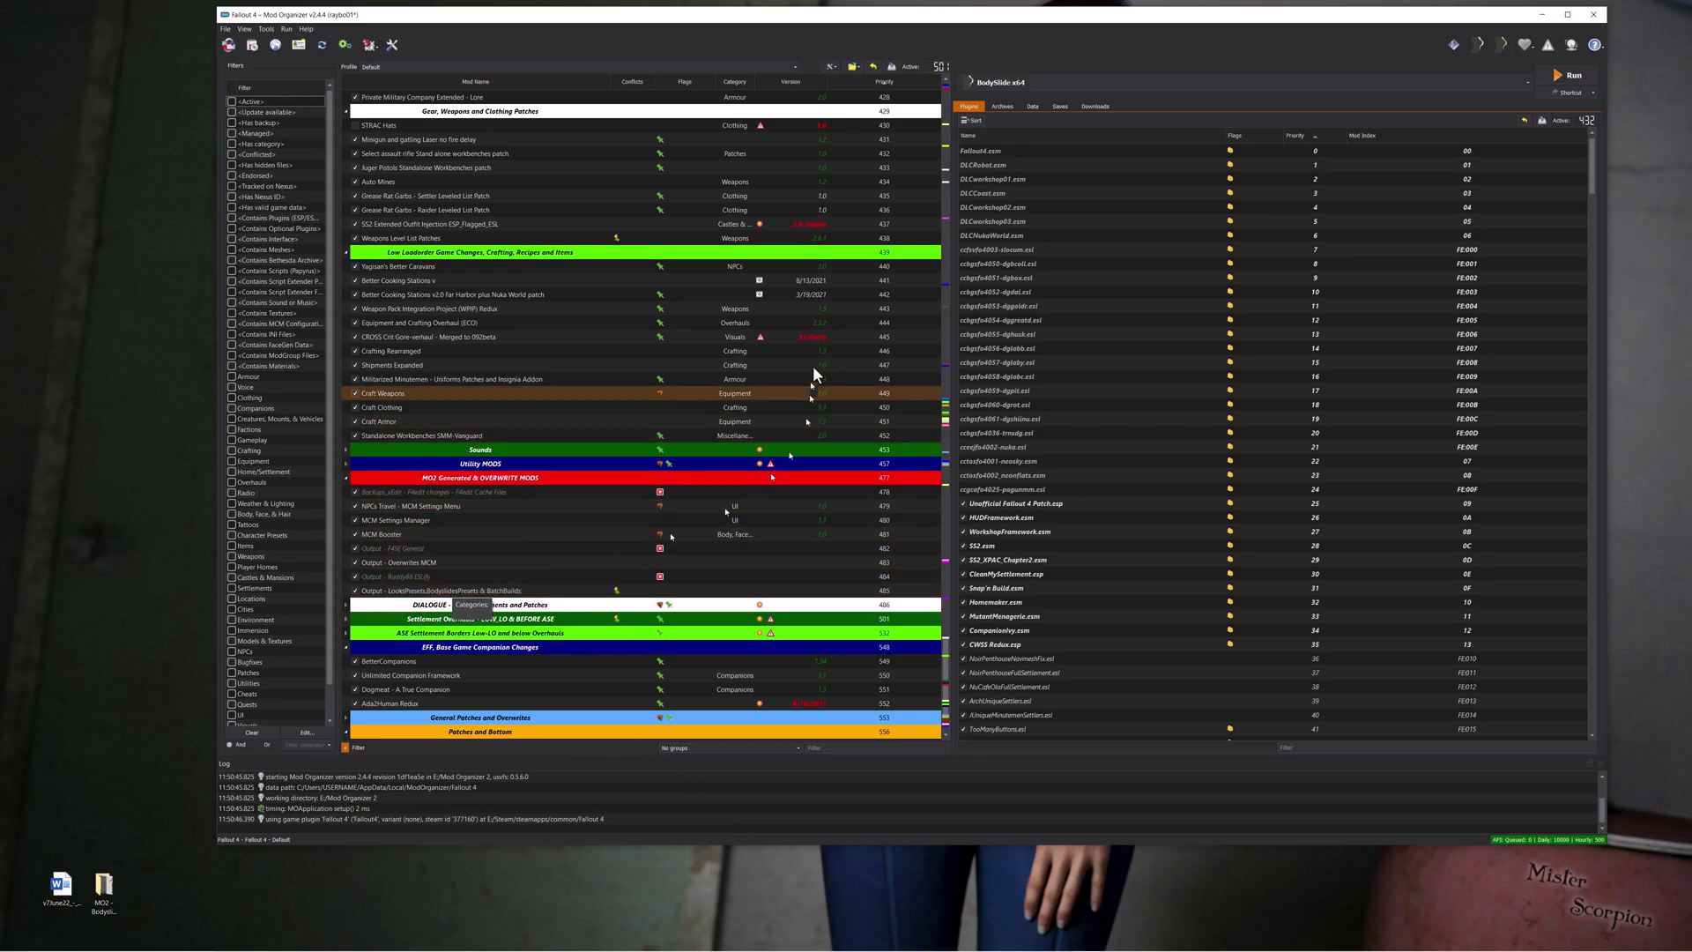
{"action": "left_click", "coordinate": [831, 66]}
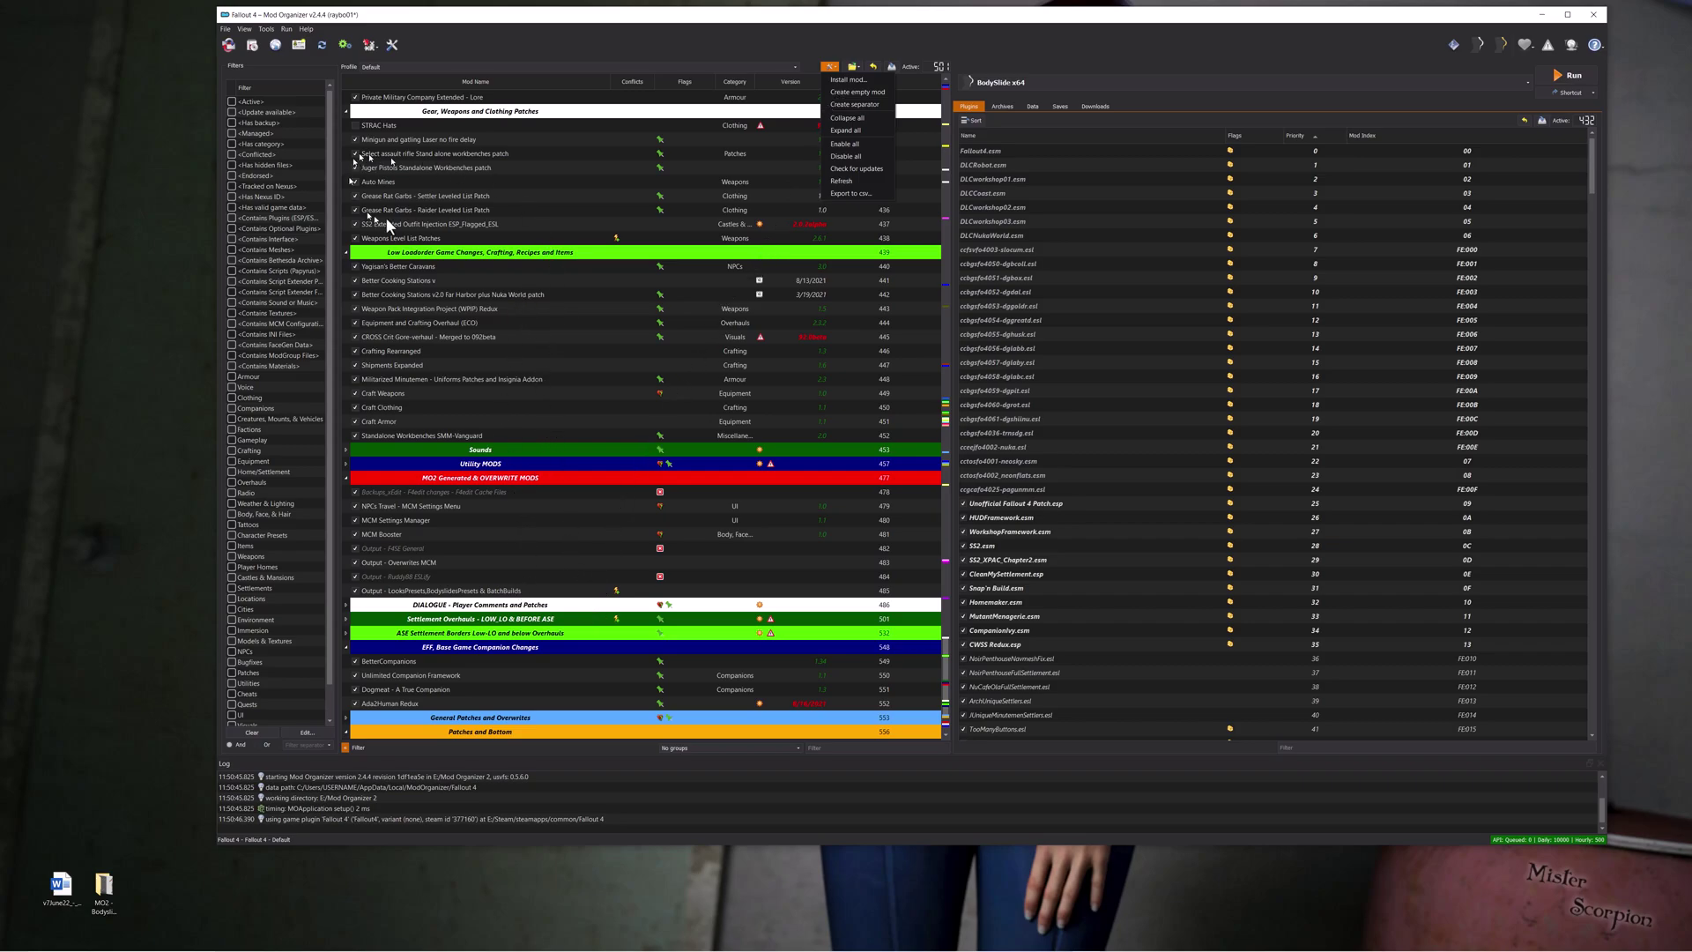
{"action": "left_click", "coordinate": [647, 28]}
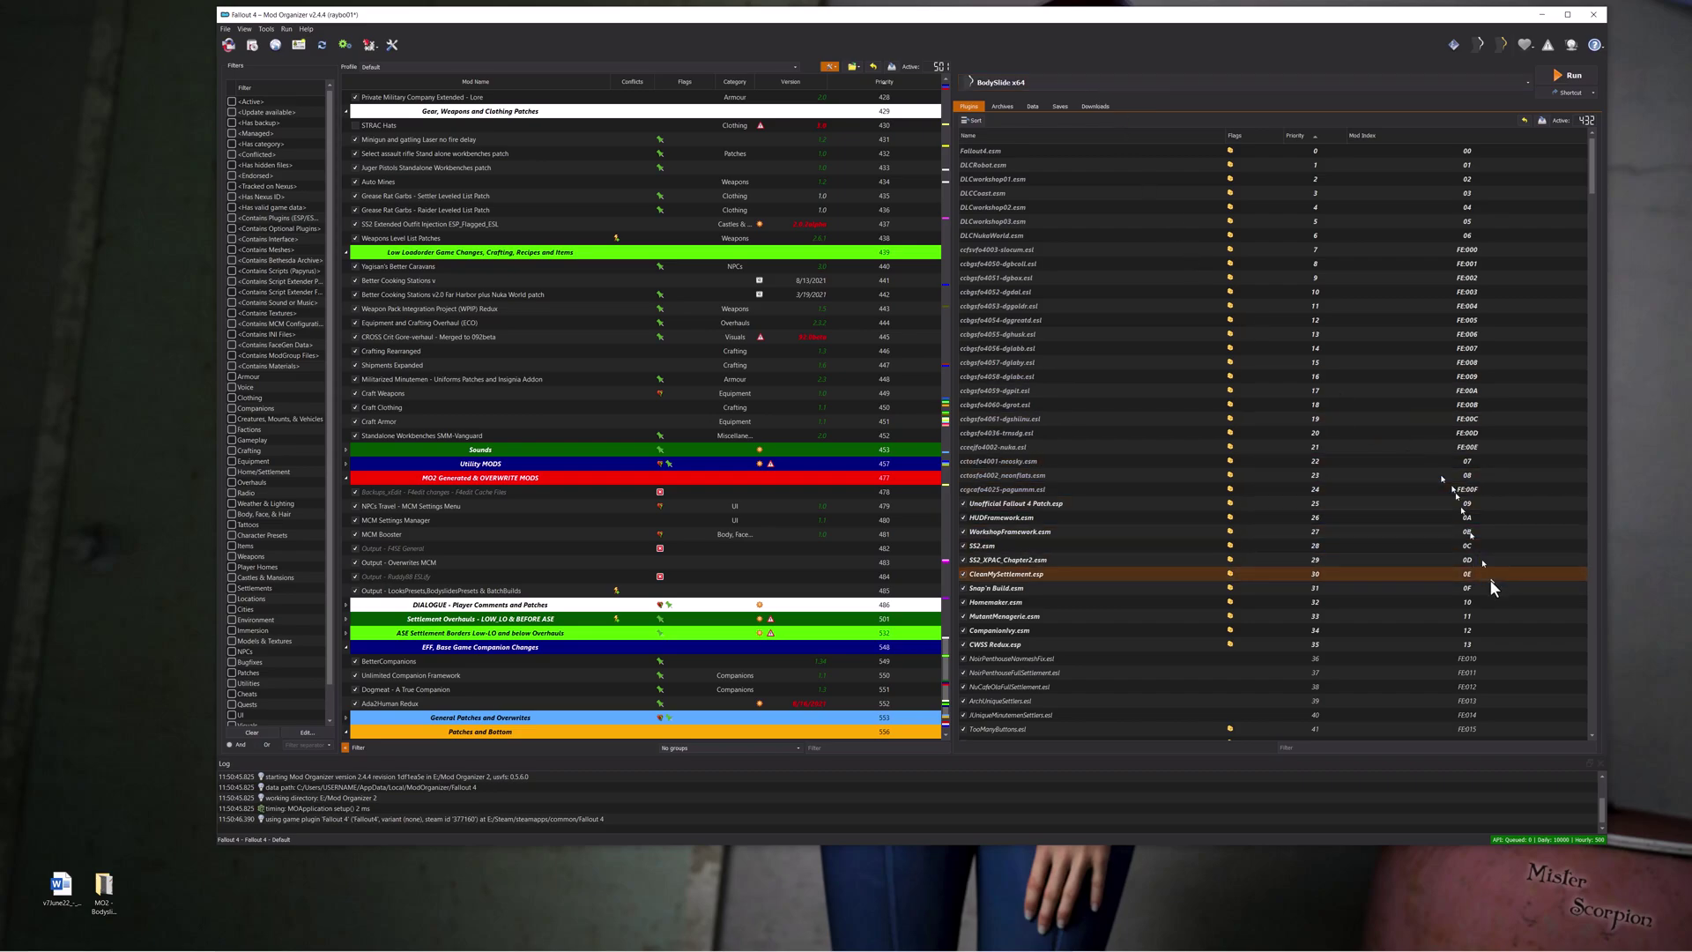
Step: Open the MO2 Bodyslide instructions document in Word and examine the BodySlide x64 executable's output mod setting
{"action": "left_click", "coordinate": [1293, 887]}
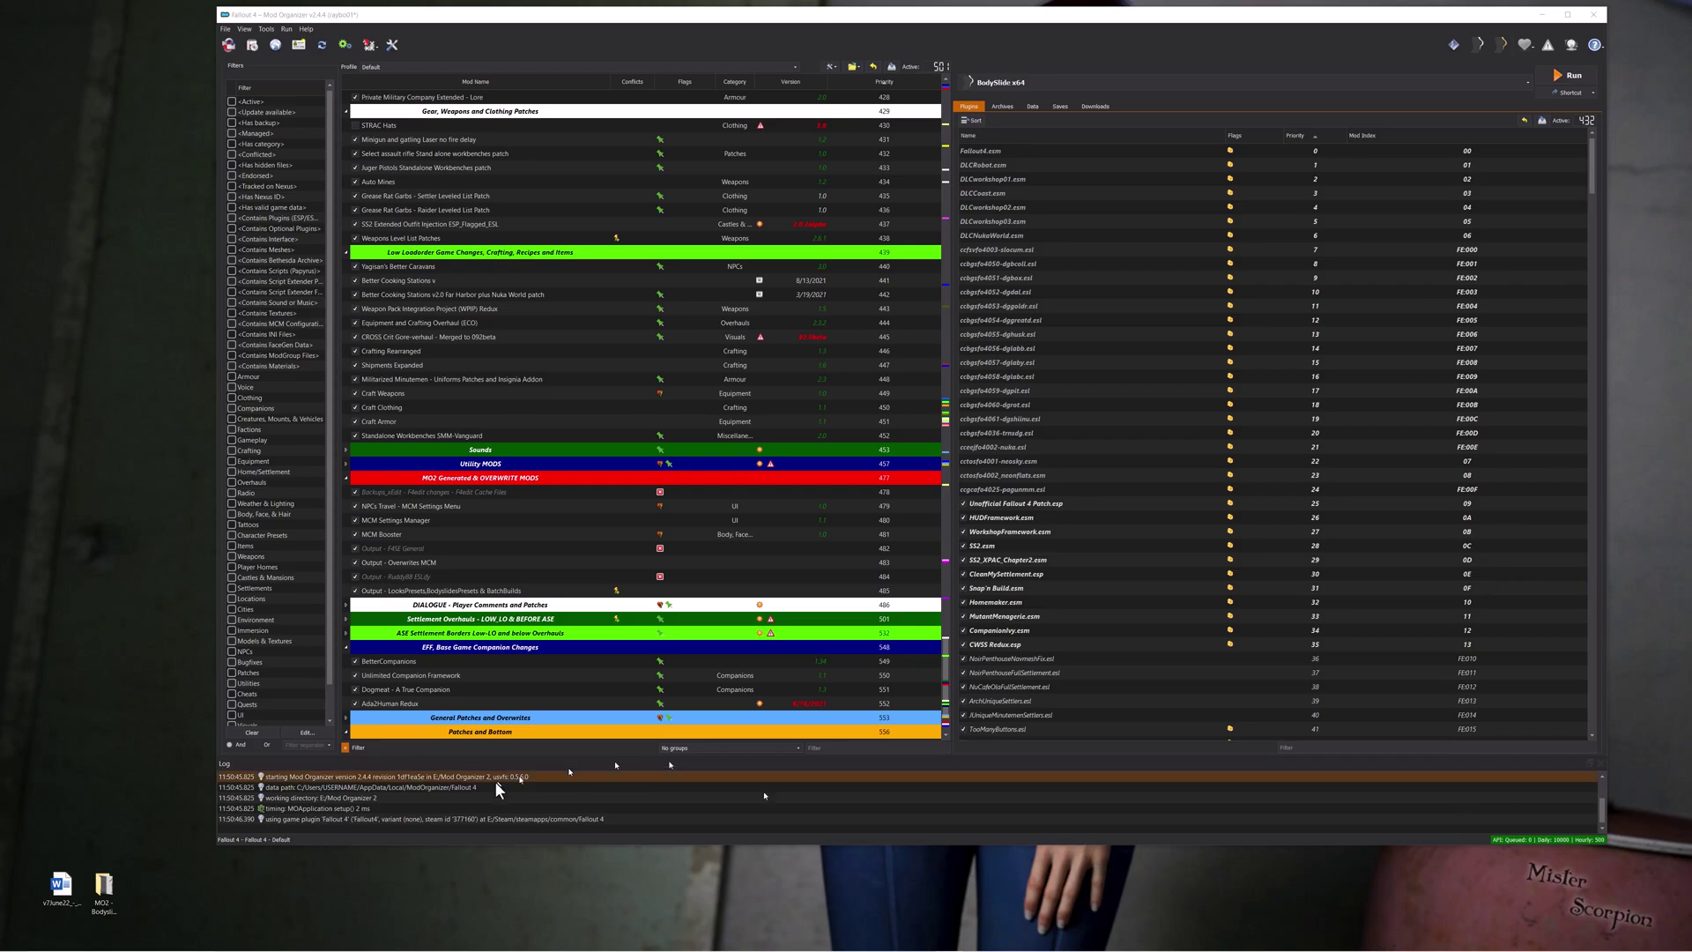
{"action": "mouse_move", "coordinate": [423, 948]}
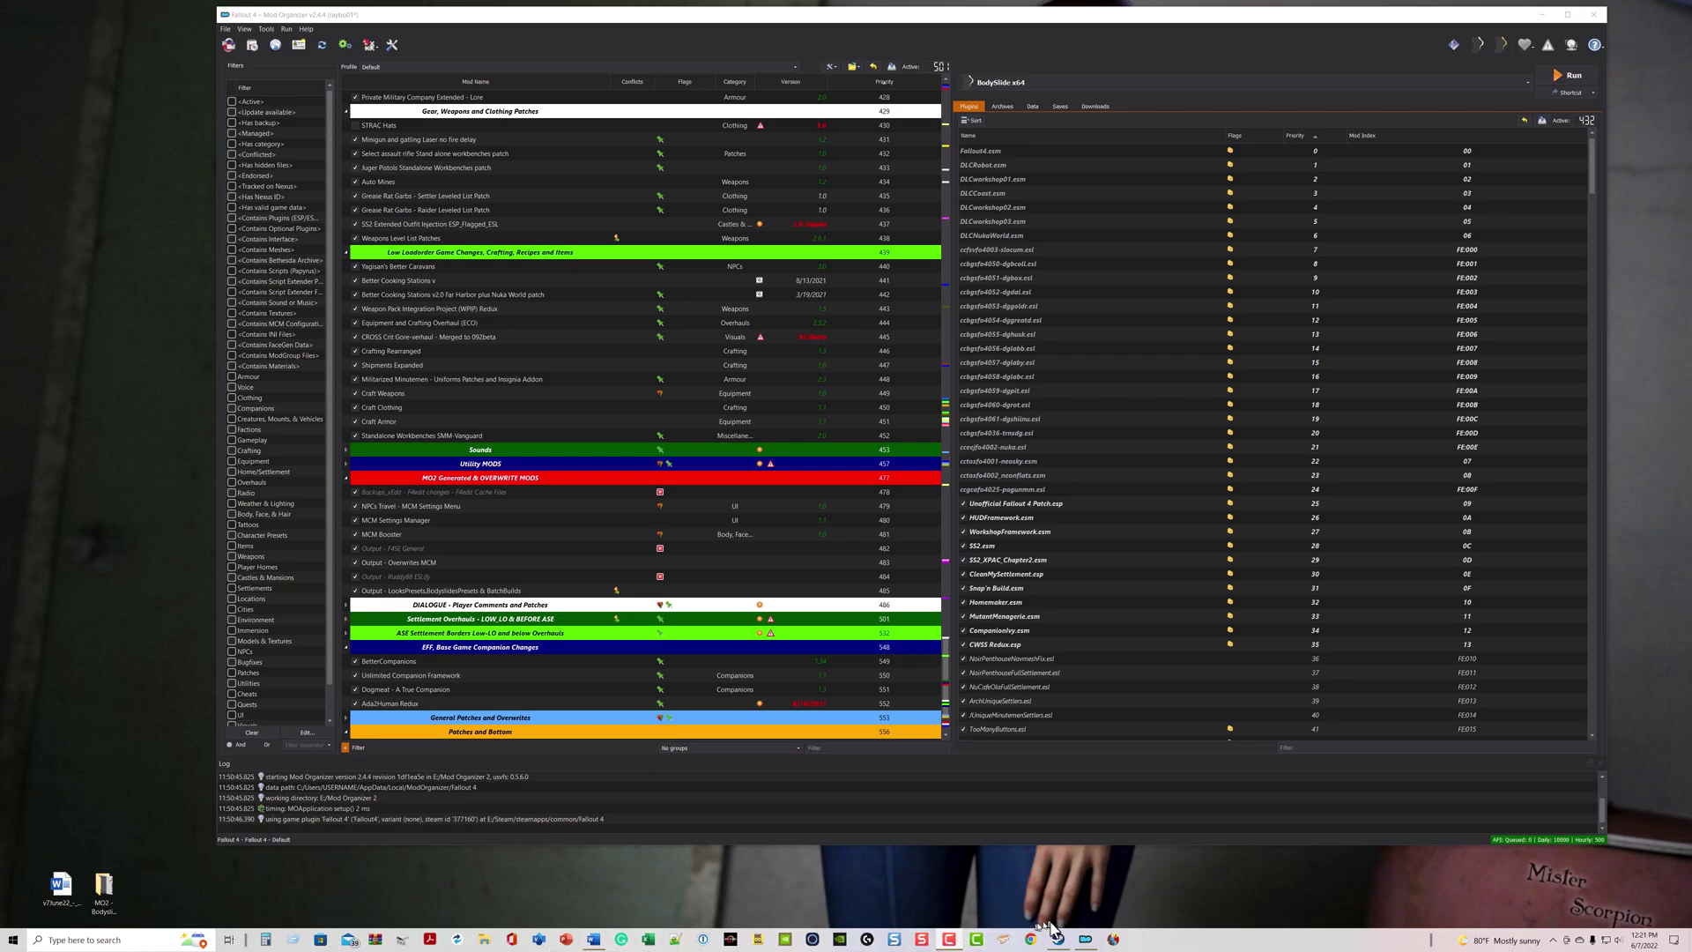
{"action": "double_click", "coordinate": [62, 886]}
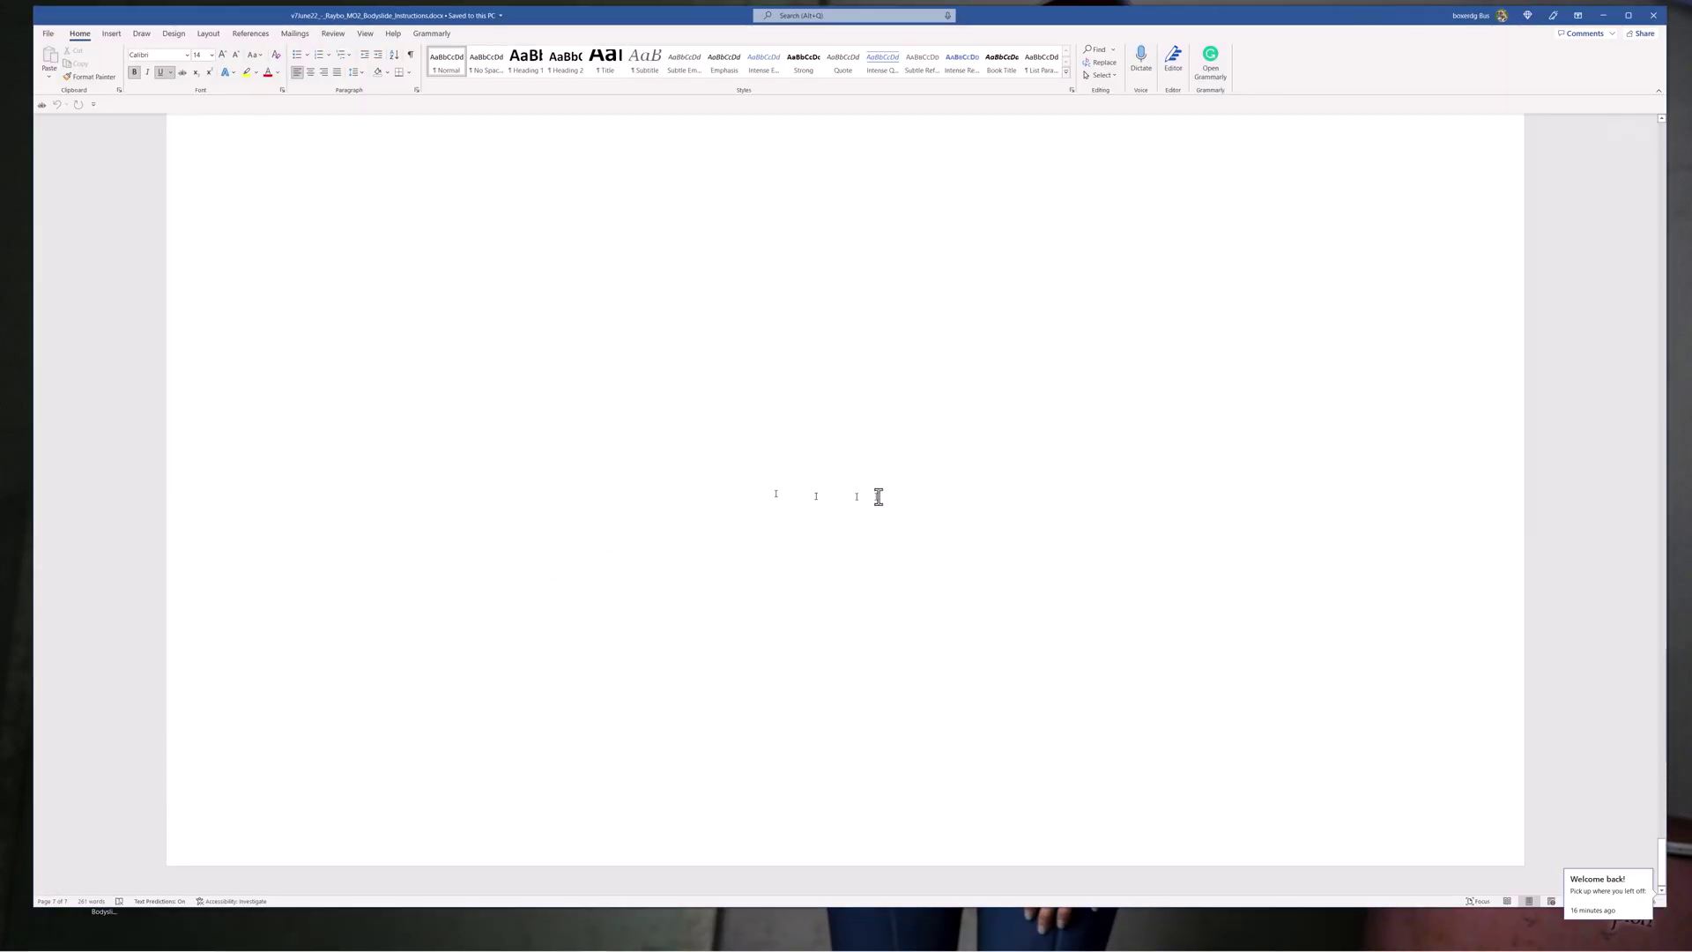
{"action": "scroll", "coordinate": [926, 511], "scroll_direction": "up", "scroll_amount": 5}
{"action": "scroll", "coordinate": [926, 516], "scroll_direction": "up", "scroll_amount": 15}
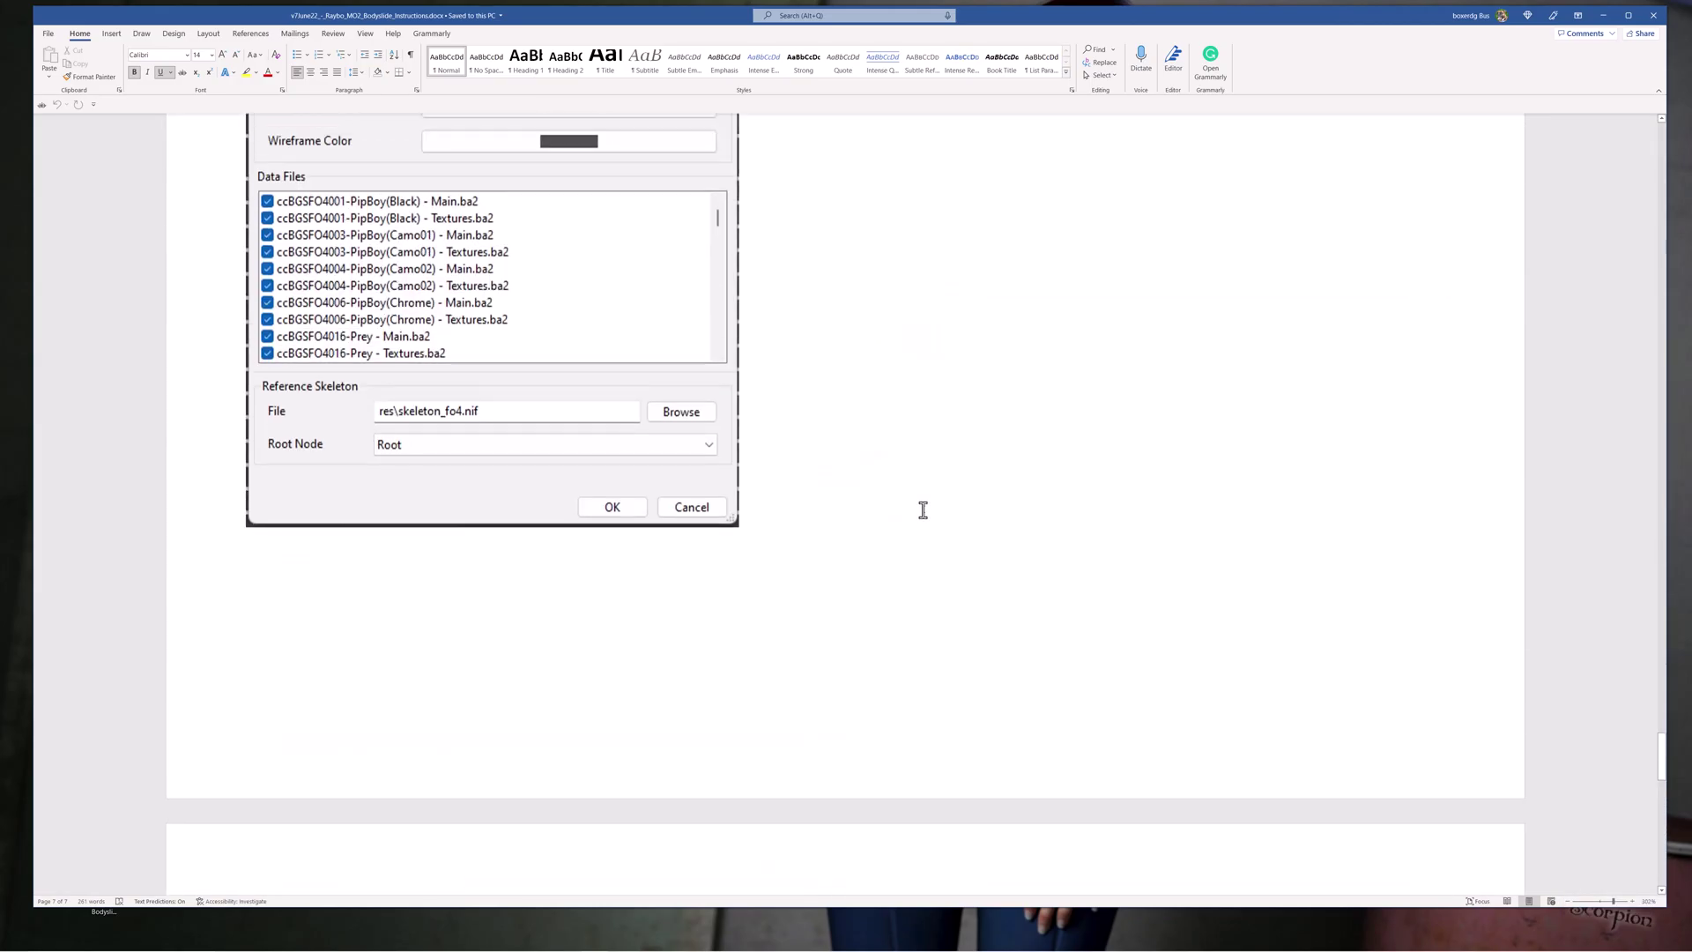
{"action": "scroll", "coordinate": [921, 509], "scroll_direction": "up", "scroll_amount": 4}
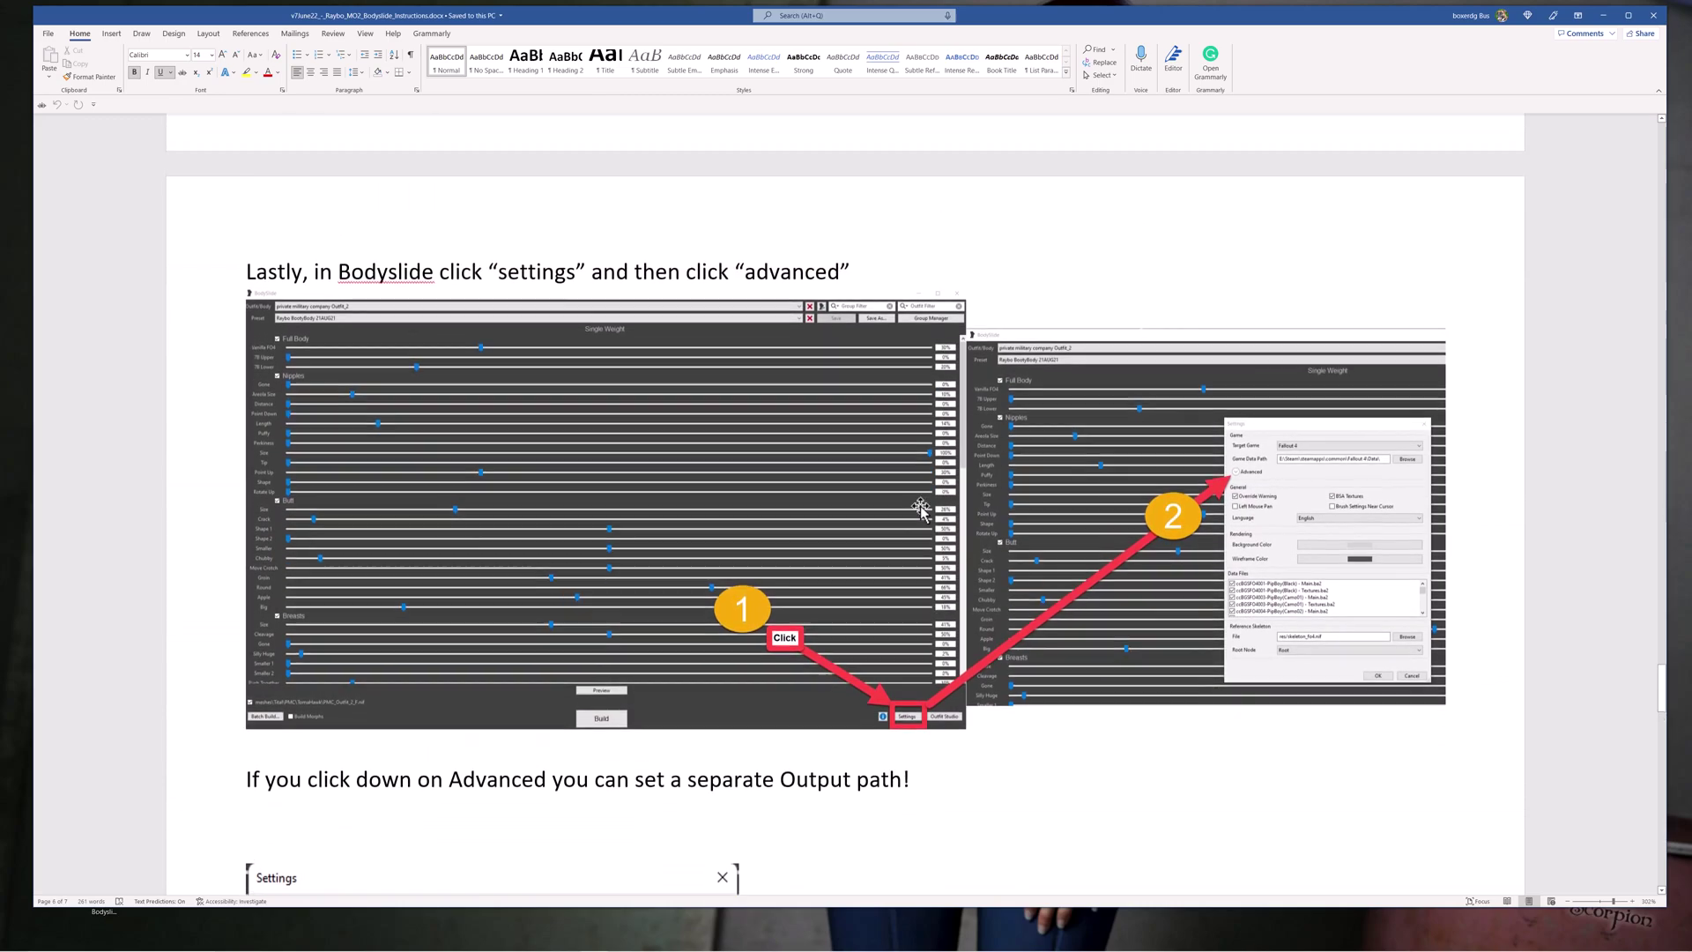
{"action": "scroll", "coordinate": [919, 507], "scroll_direction": "up", "scroll_amount": 15}
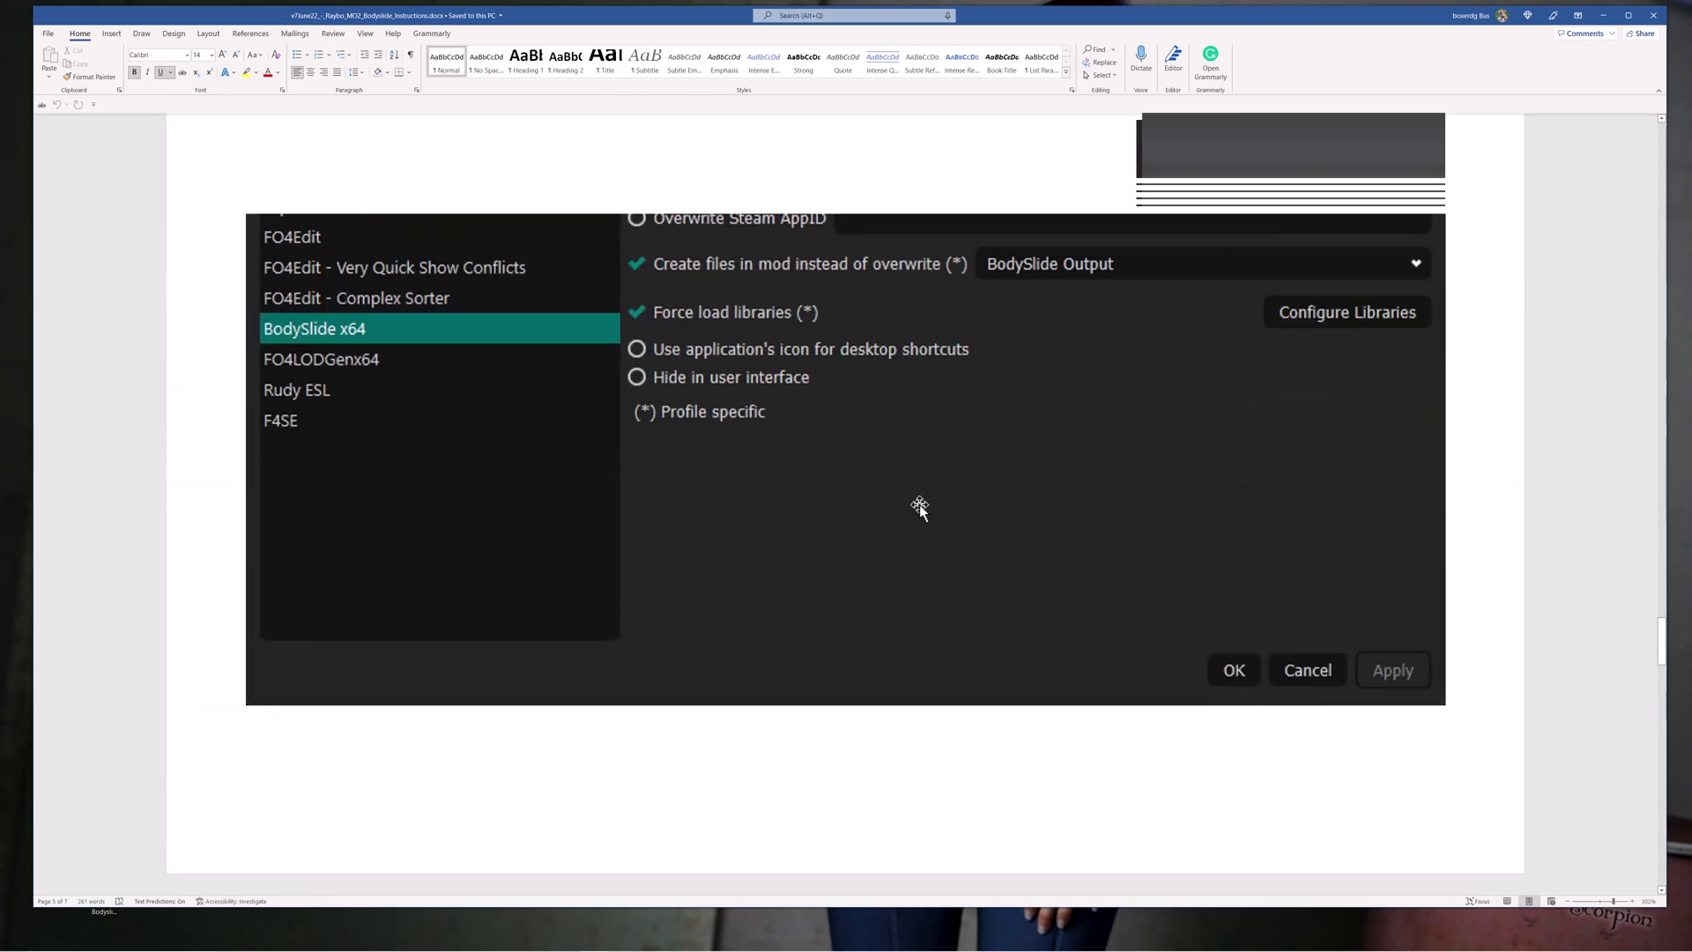
{"action": "scroll", "coordinate": [919, 507], "scroll_direction": "up", "scroll_amount": 2}
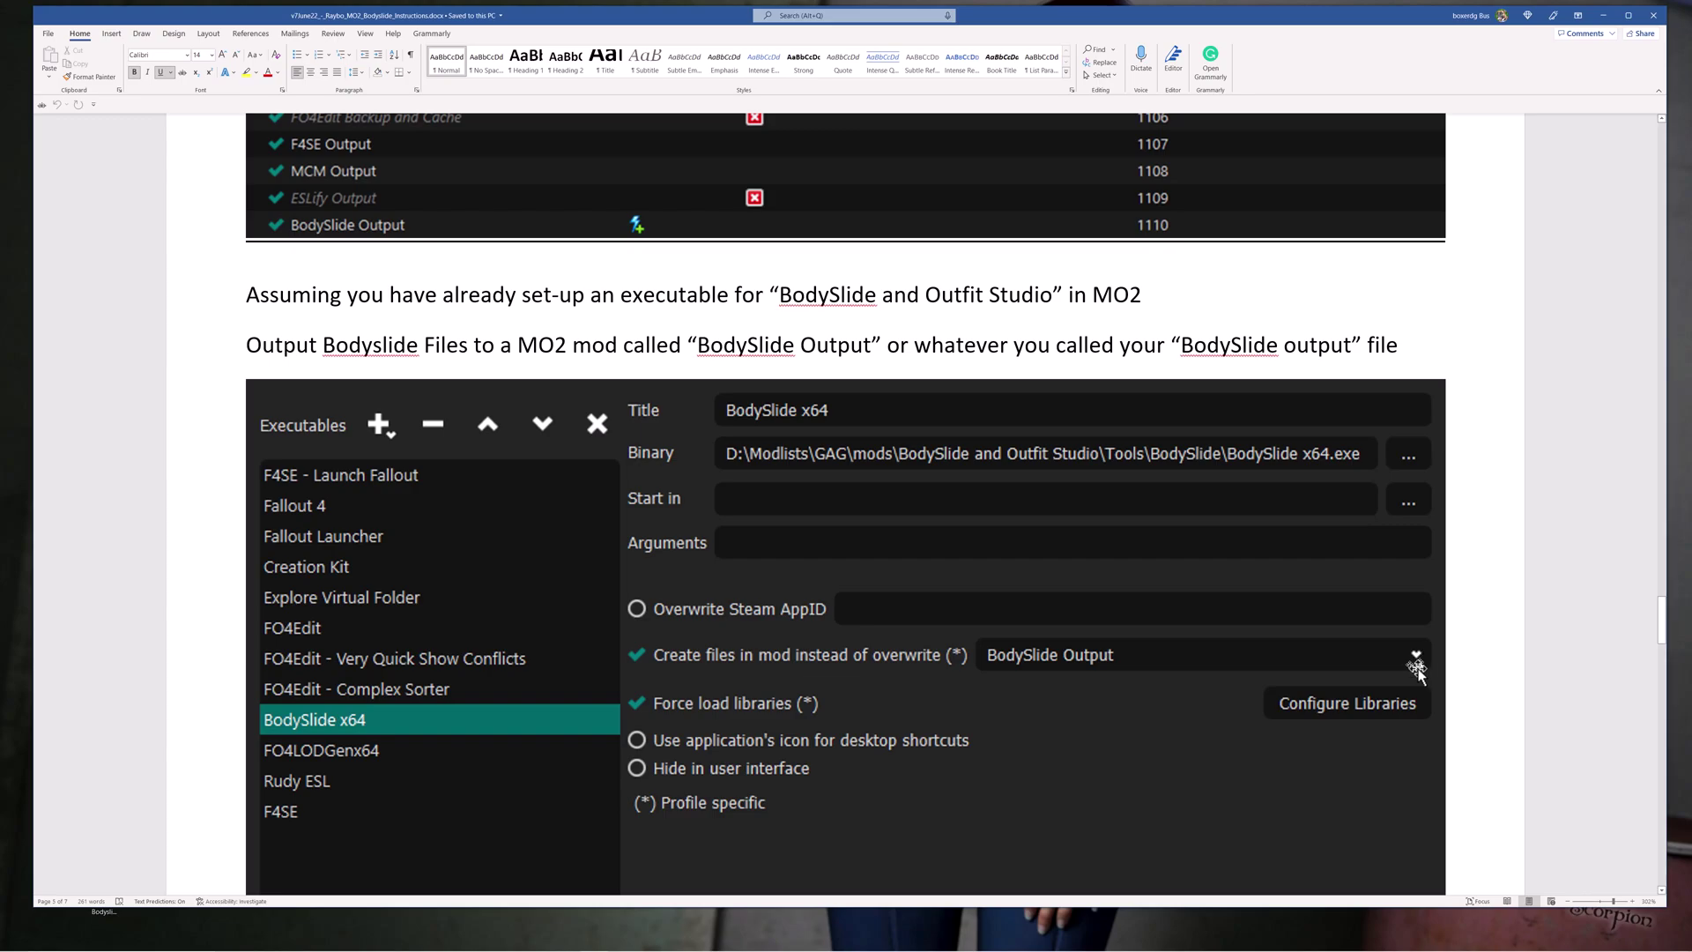
Step: Examine the document's closing pages on setting a separate output path in Bodyslide's advanced settings
{"action": "scroll", "coordinate": [1471, 646], "scroll_direction": "down", "scroll_amount": 2}
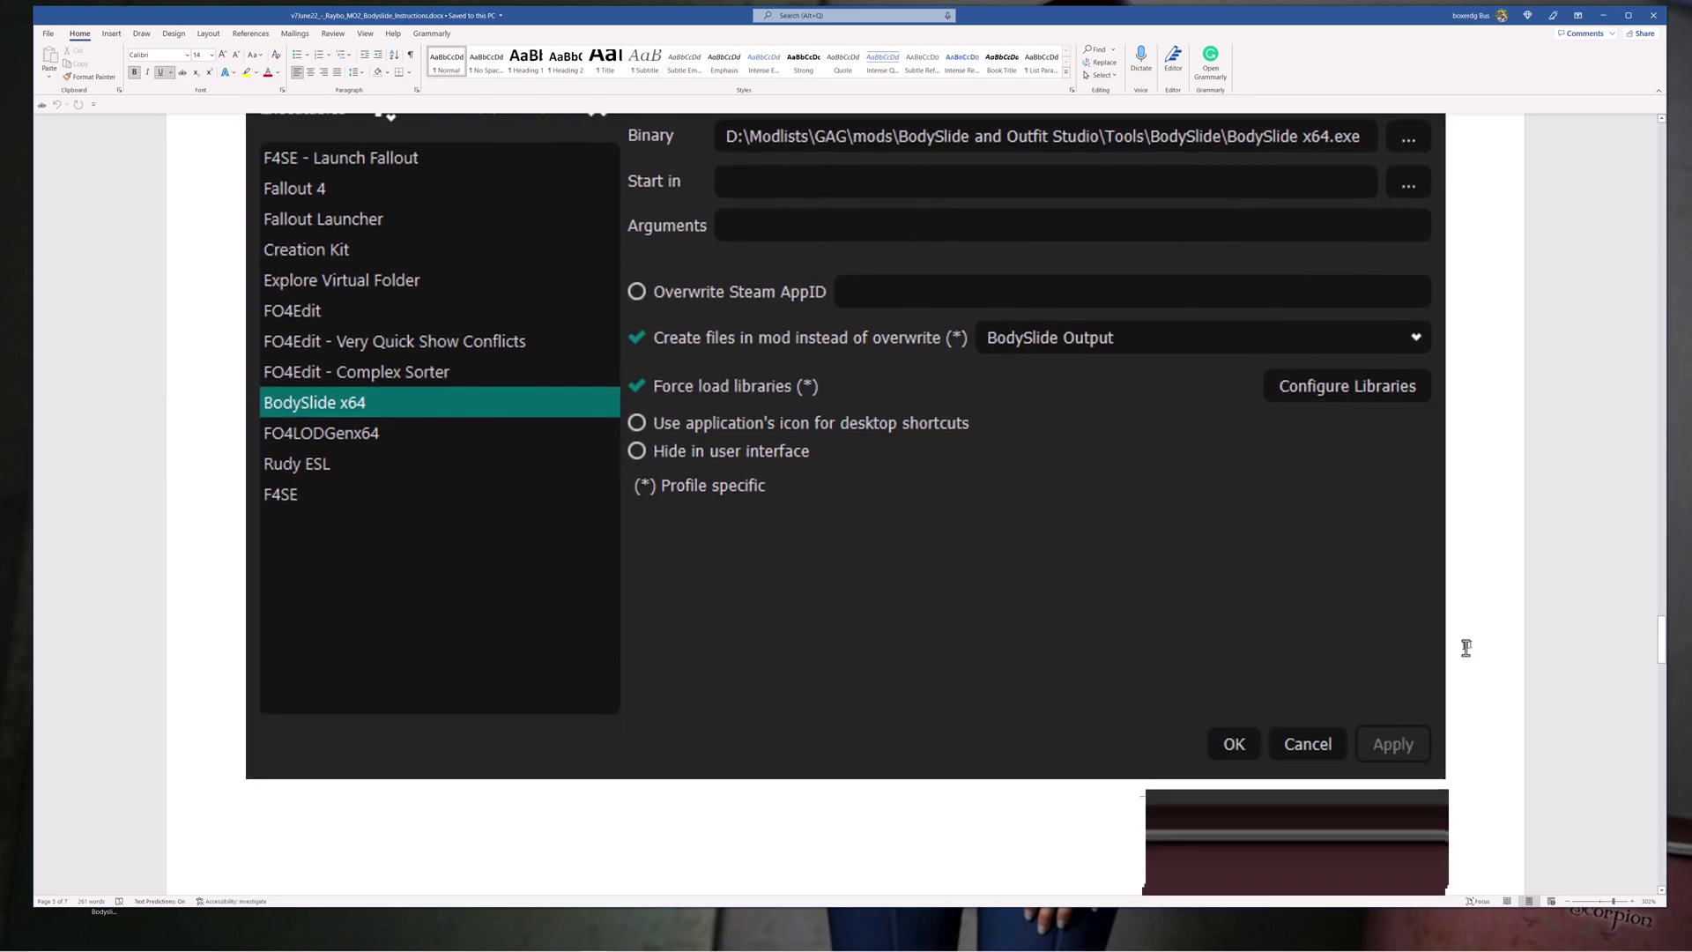
{"action": "scroll", "coordinate": [1467, 650], "scroll_direction": "down", "scroll_amount": 10}
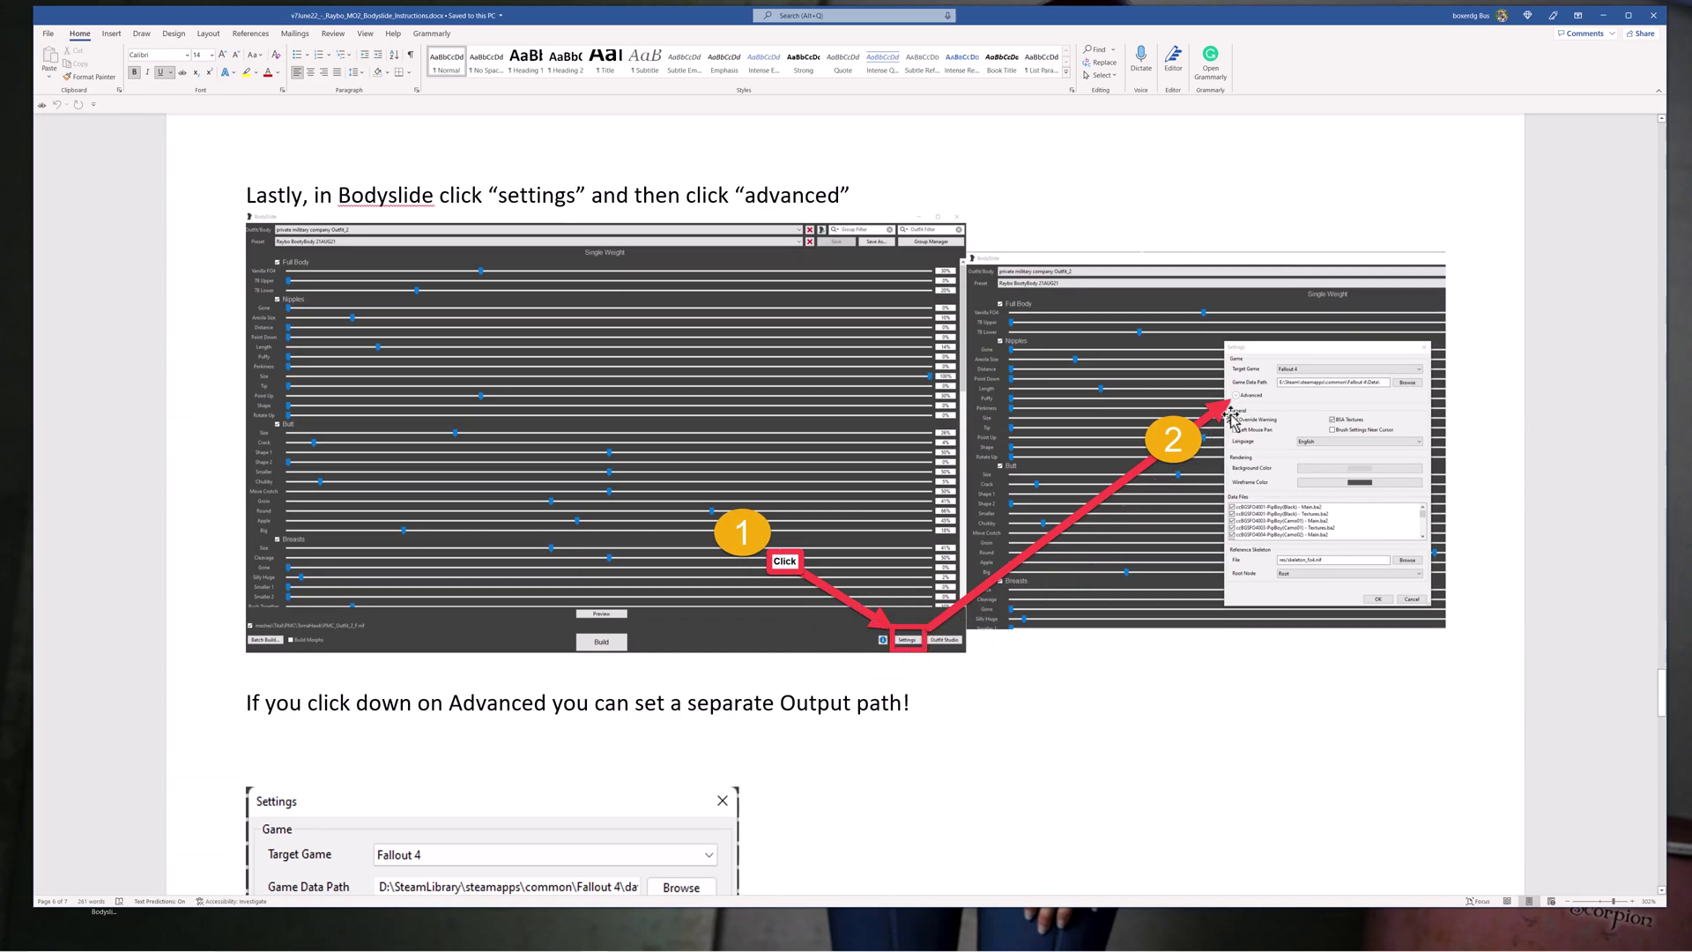
{"action": "scroll", "coordinate": [1137, 637], "scroll_direction": "down", "scroll_amount": 8}
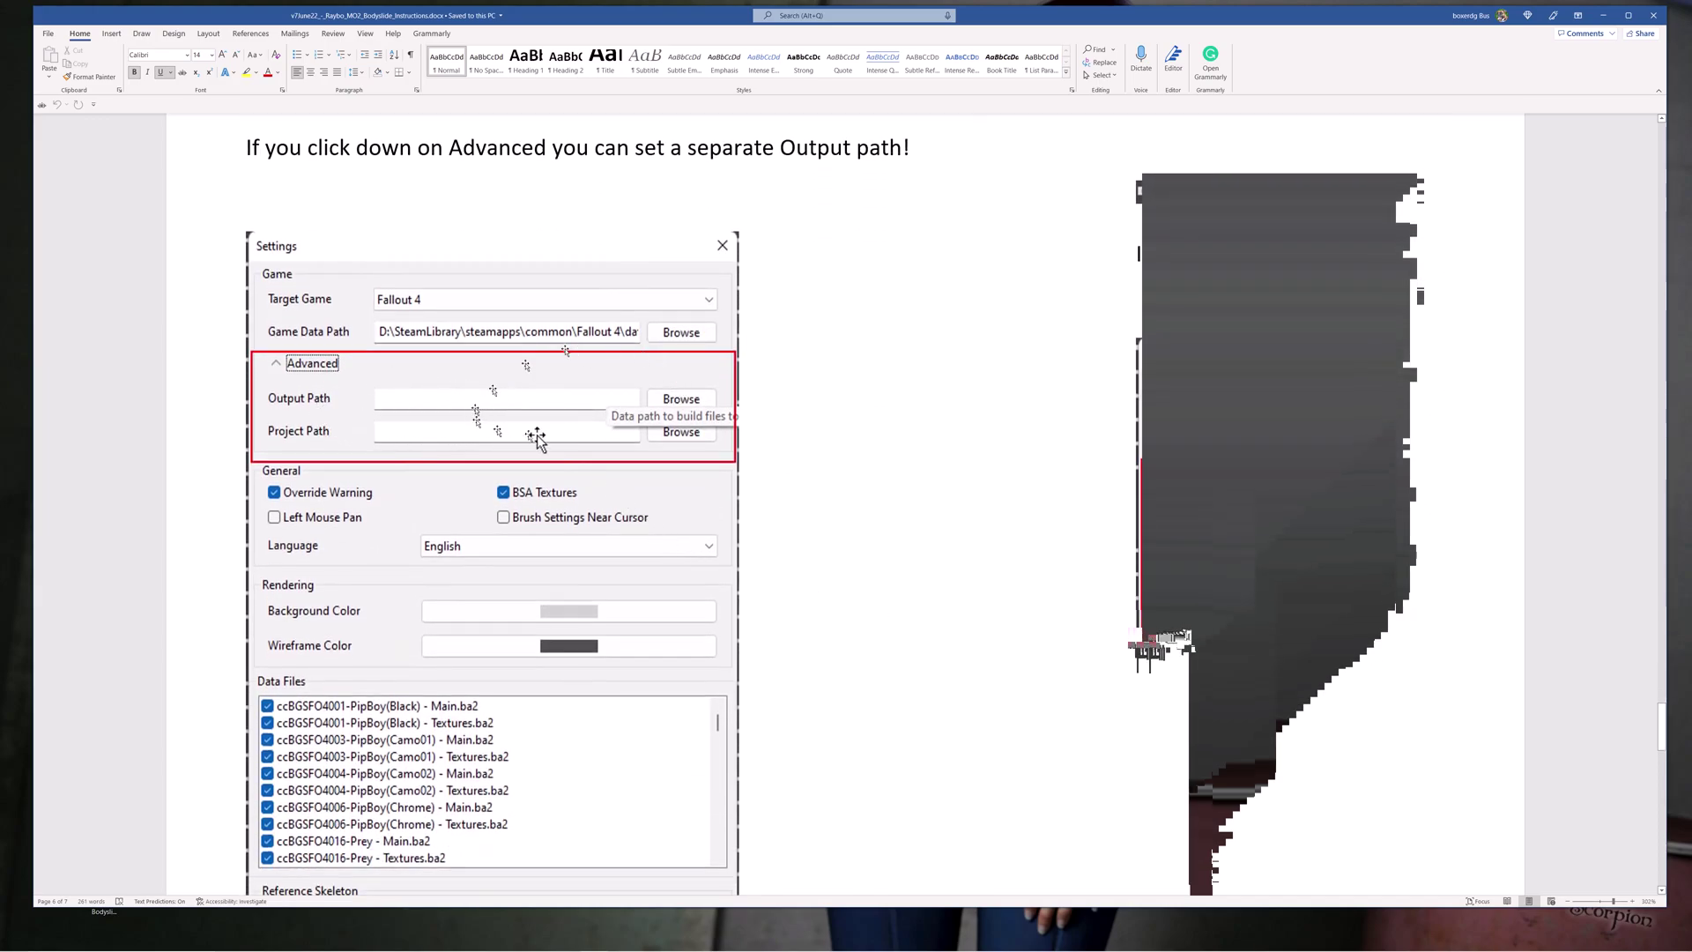
{"action": "scroll", "coordinate": [565, 506], "scroll_direction": "down", "scroll_amount": 1}
{"action": "scroll", "coordinate": [565, 506], "scroll_direction": "down", "scroll_amount": 15}
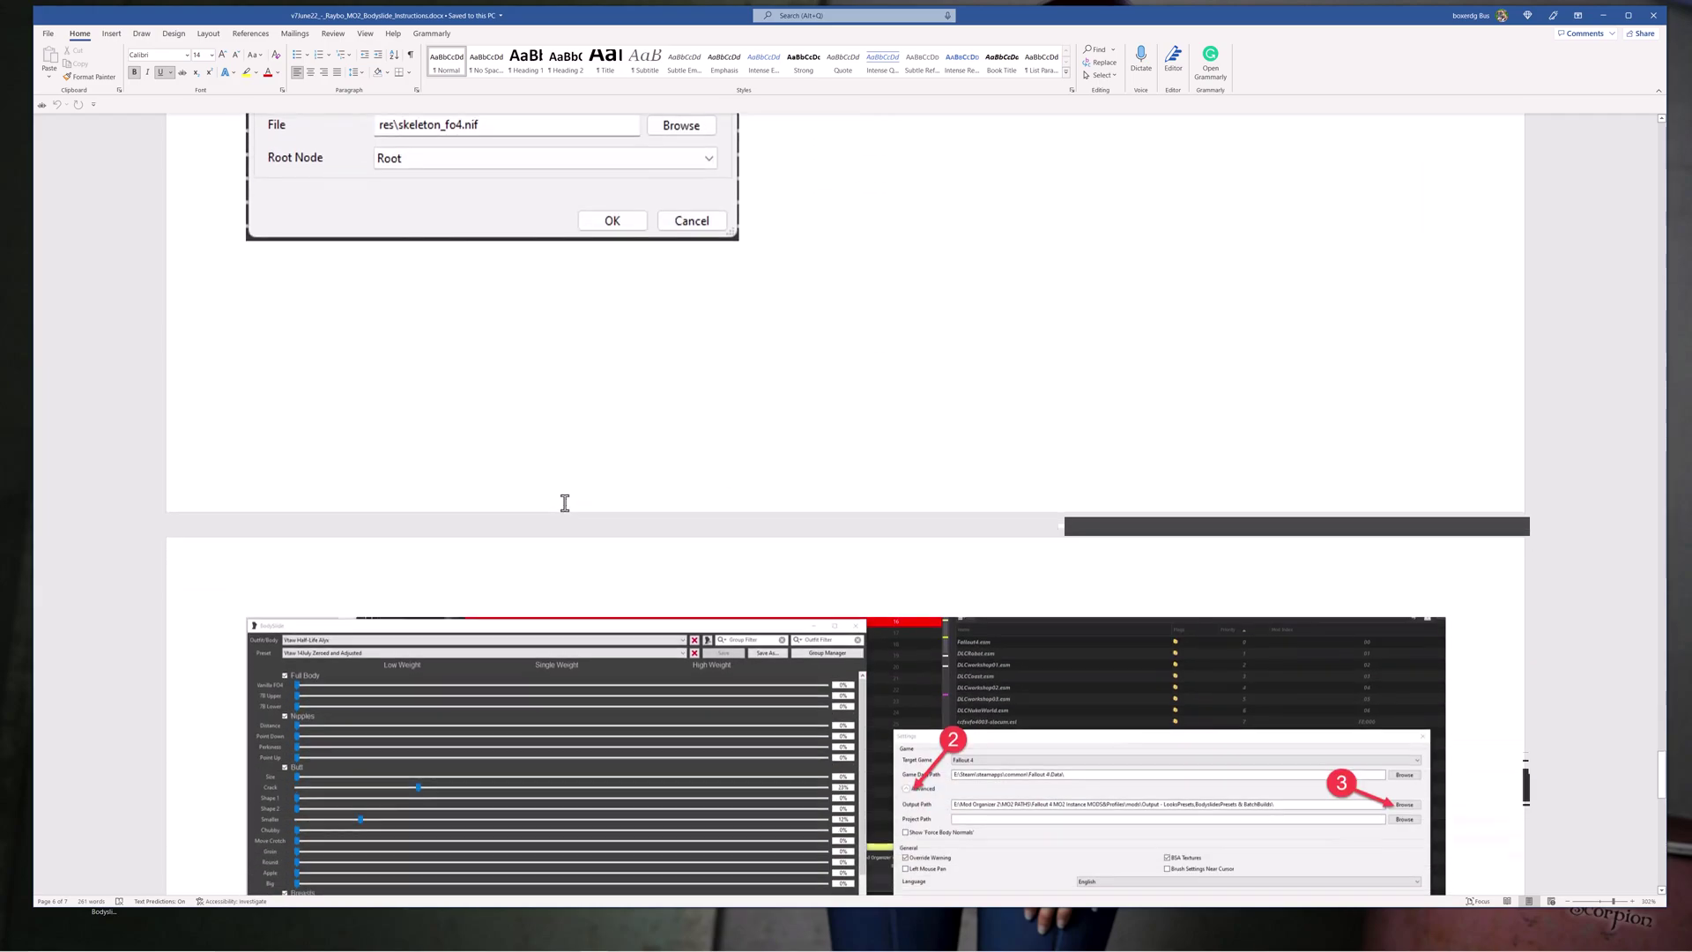
{"action": "scroll", "coordinate": [565, 507], "scroll_direction": "down", "scroll_amount": 7}
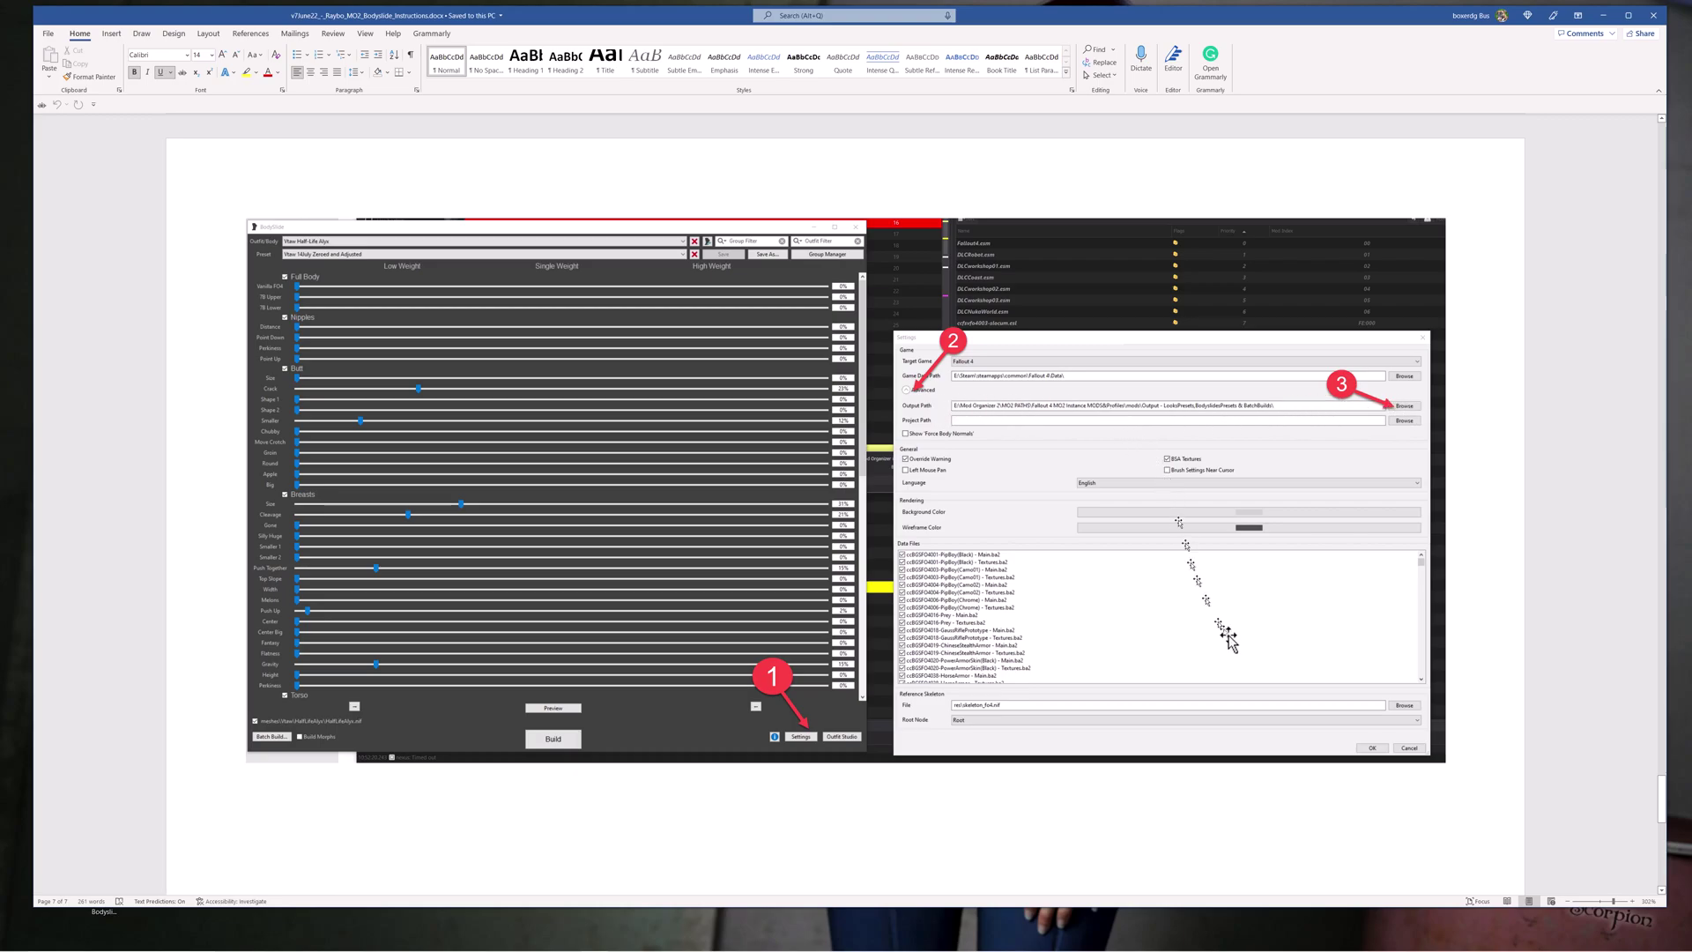
{"action": "scroll", "coordinate": [1439, 838], "scroll_direction": "down", "scroll_amount": 1}
{"action": "scroll", "coordinate": [1439, 839], "scroll_direction": "down", "scroll_amount": 10}
{"action": "scroll", "coordinate": [1428, 836], "scroll_direction": "up", "scroll_amount": 8}
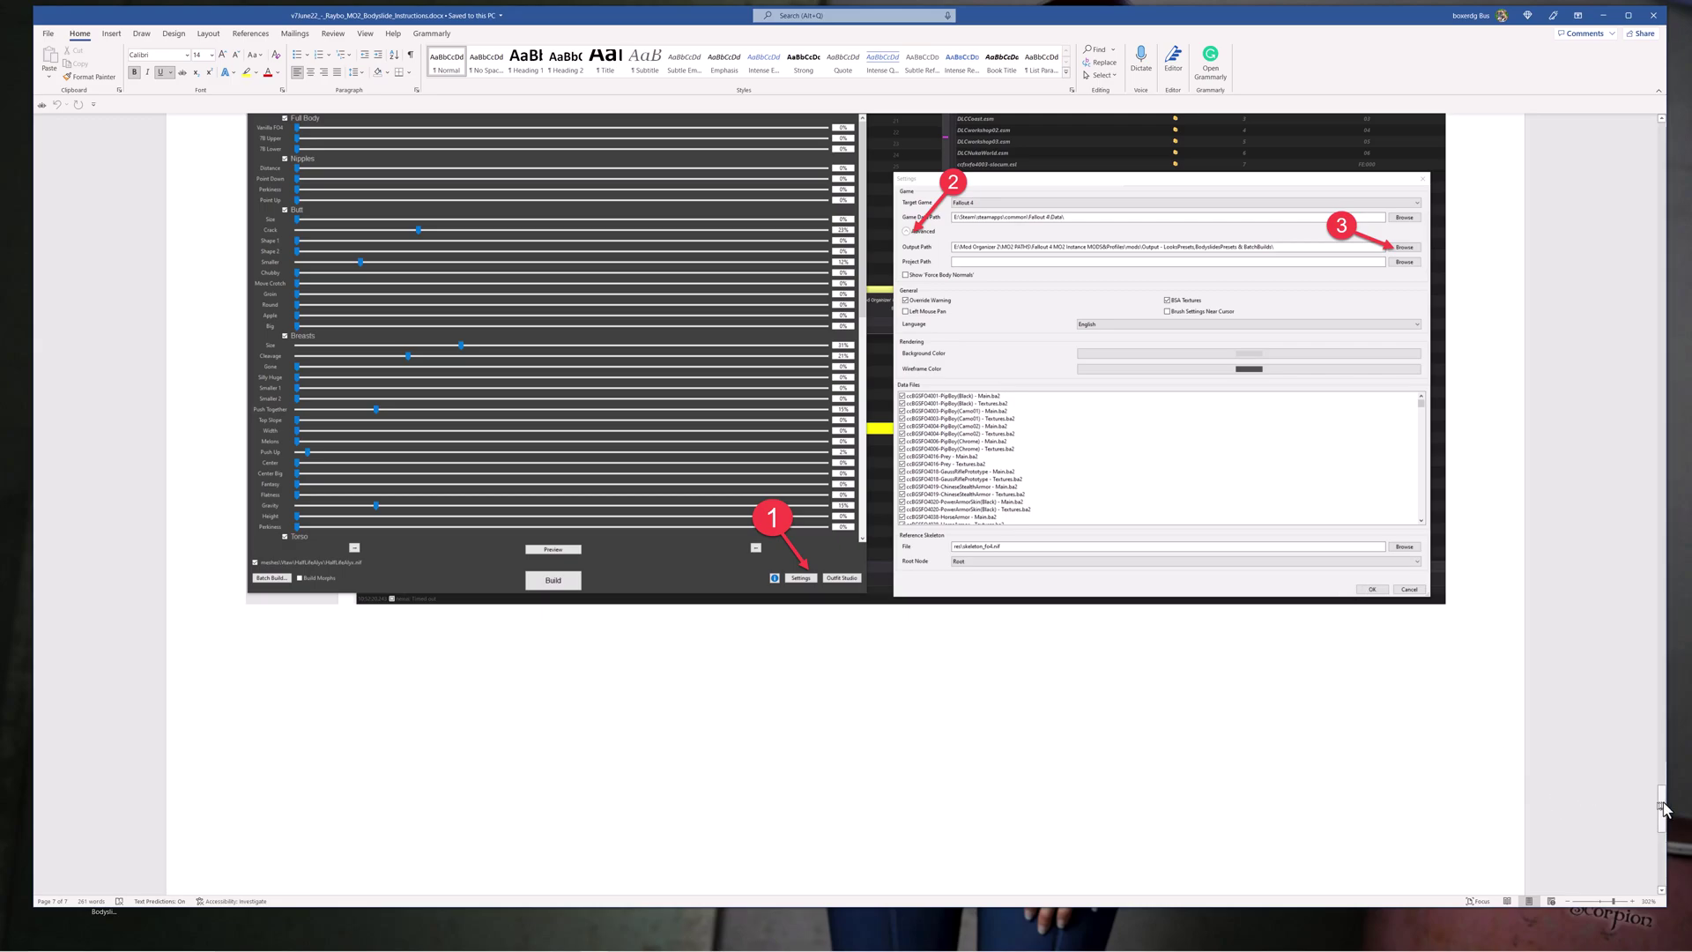
Step: Return to the document's beginning and read how to set the game data path and preview outfit textures
{"action": "left_click_drag", "start_coordinate": [1664, 807], "coordinate": [1626, 136]}
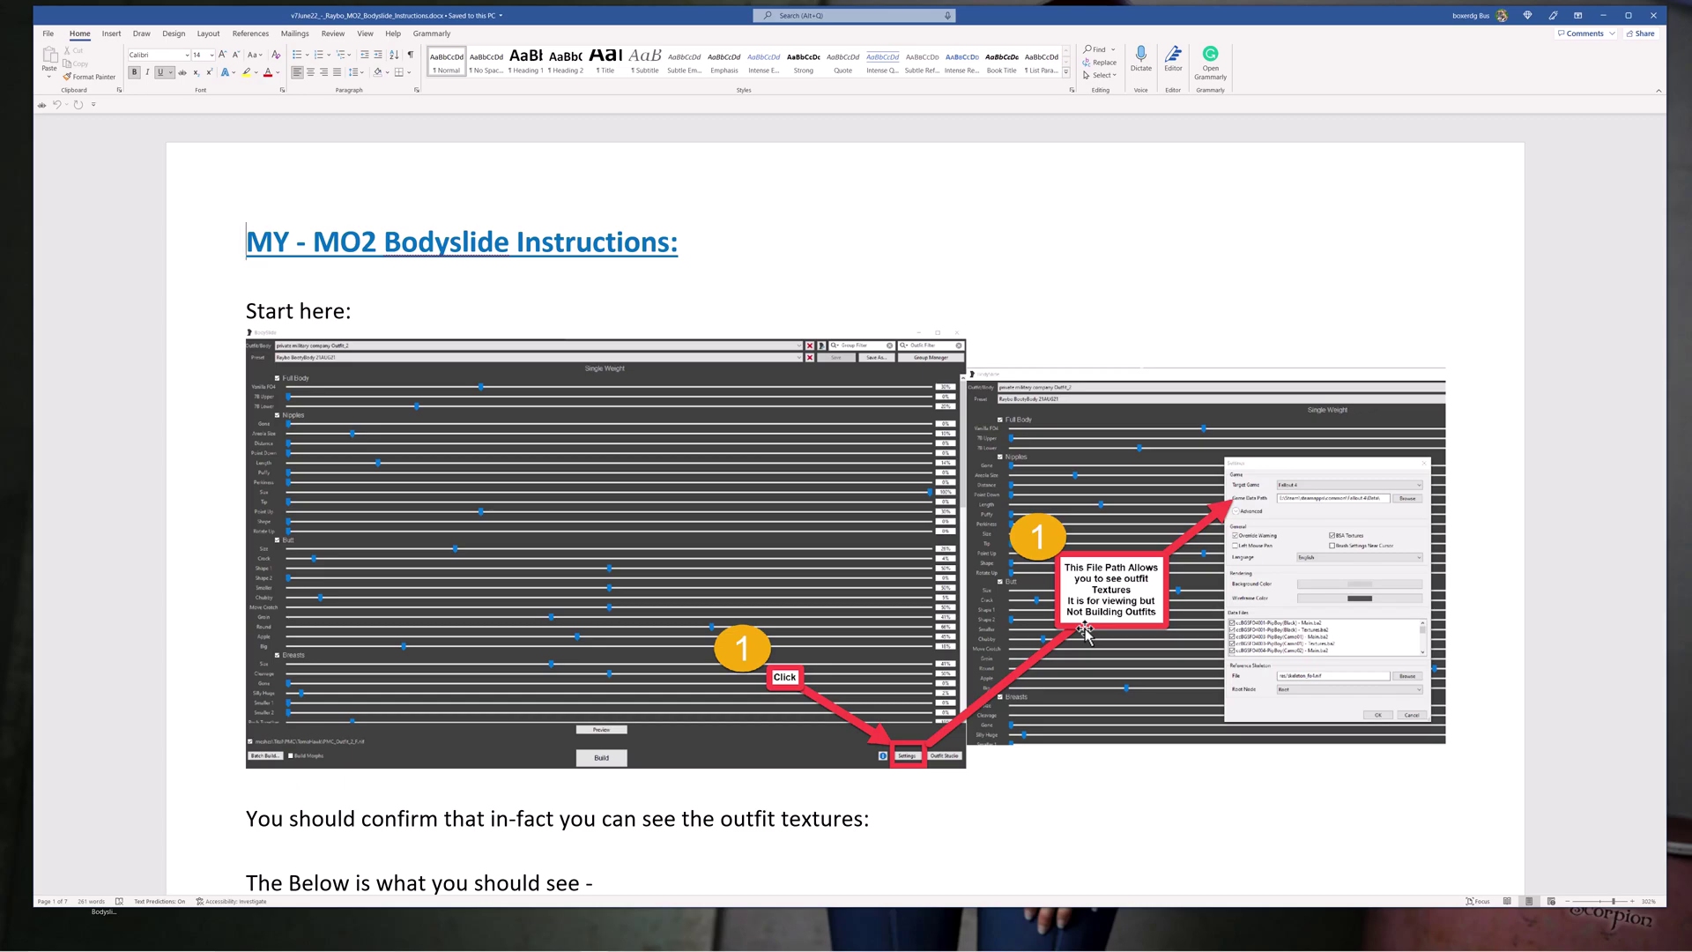
{"action": "scroll", "coordinate": [1474, 514], "scroll_direction": "down", "scroll_amount": 3}
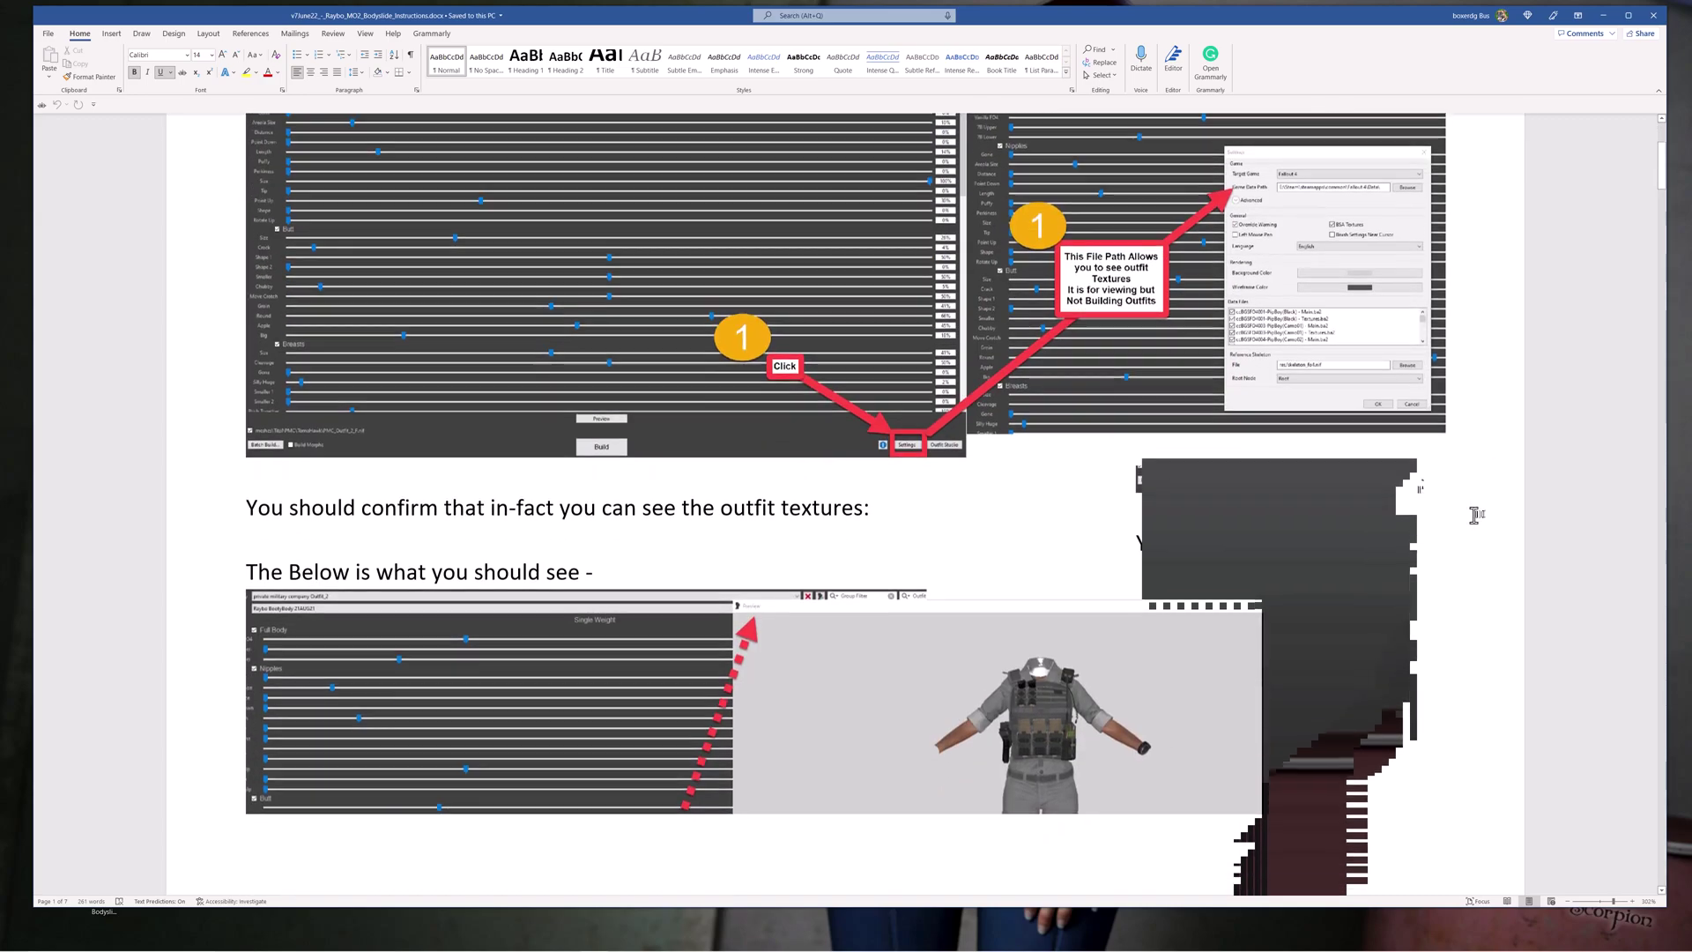
{"action": "scroll", "coordinate": [1472, 515], "scroll_direction": "down", "scroll_amount": 3}
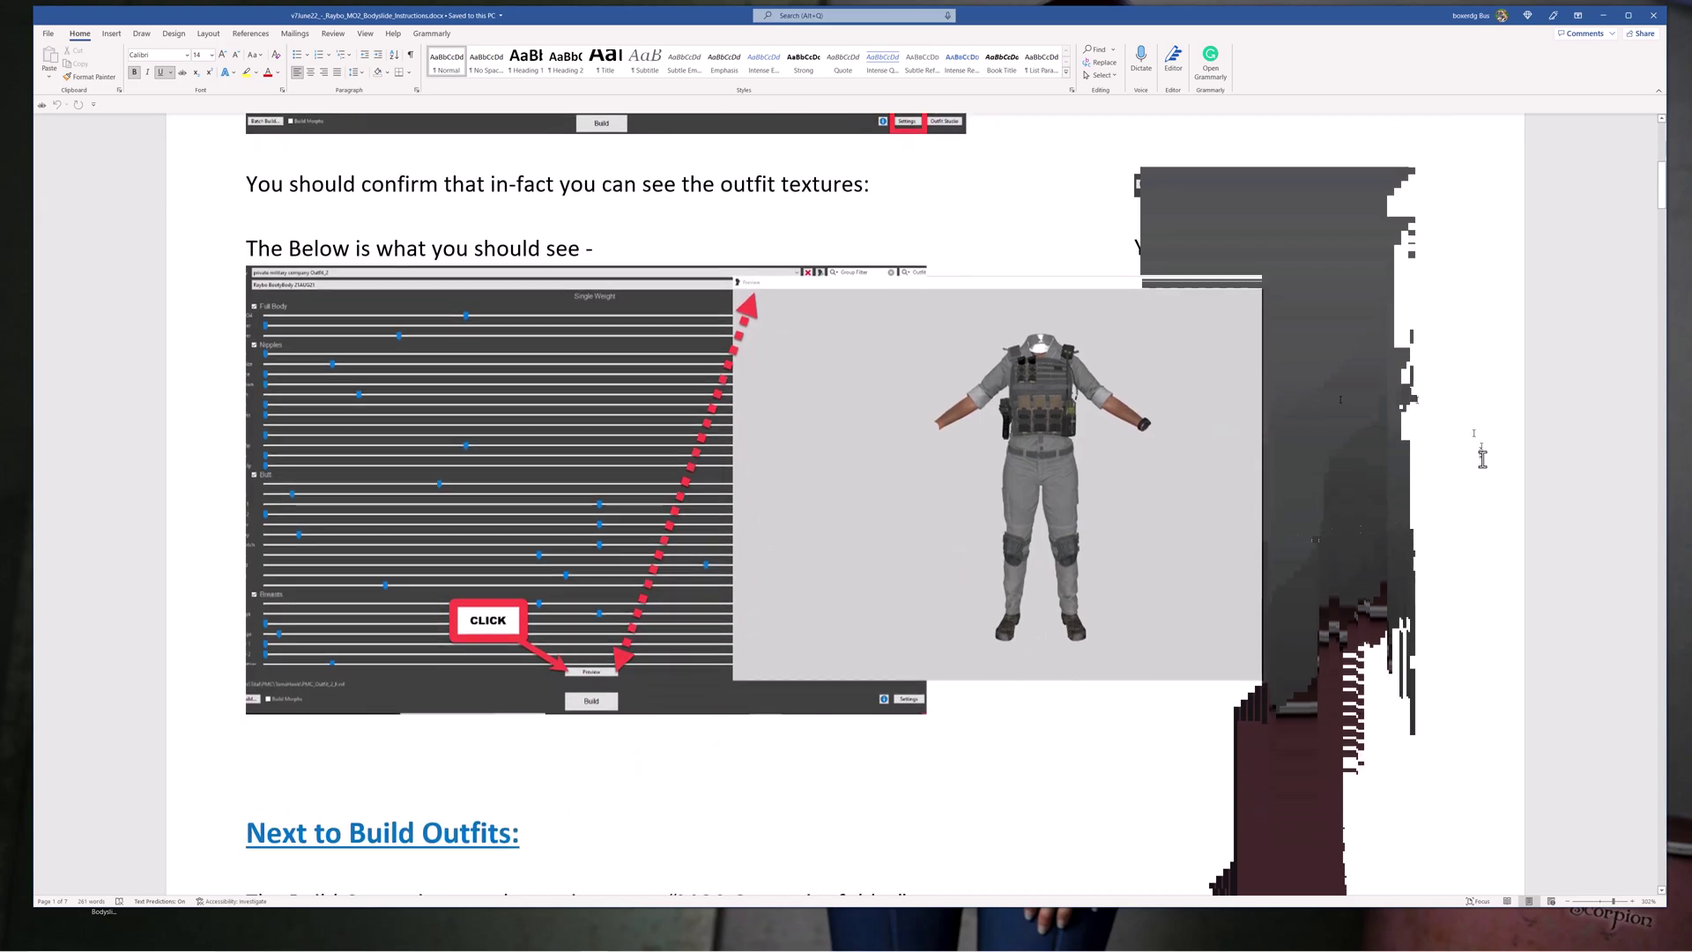
{"action": "scroll", "coordinate": [1482, 458], "scroll_direction": "up", "scroll_amount": 1}
{"action": "scroll", "coordinate": [1483, 458], "scroll_direction": "up", "scroll_amount": 4}
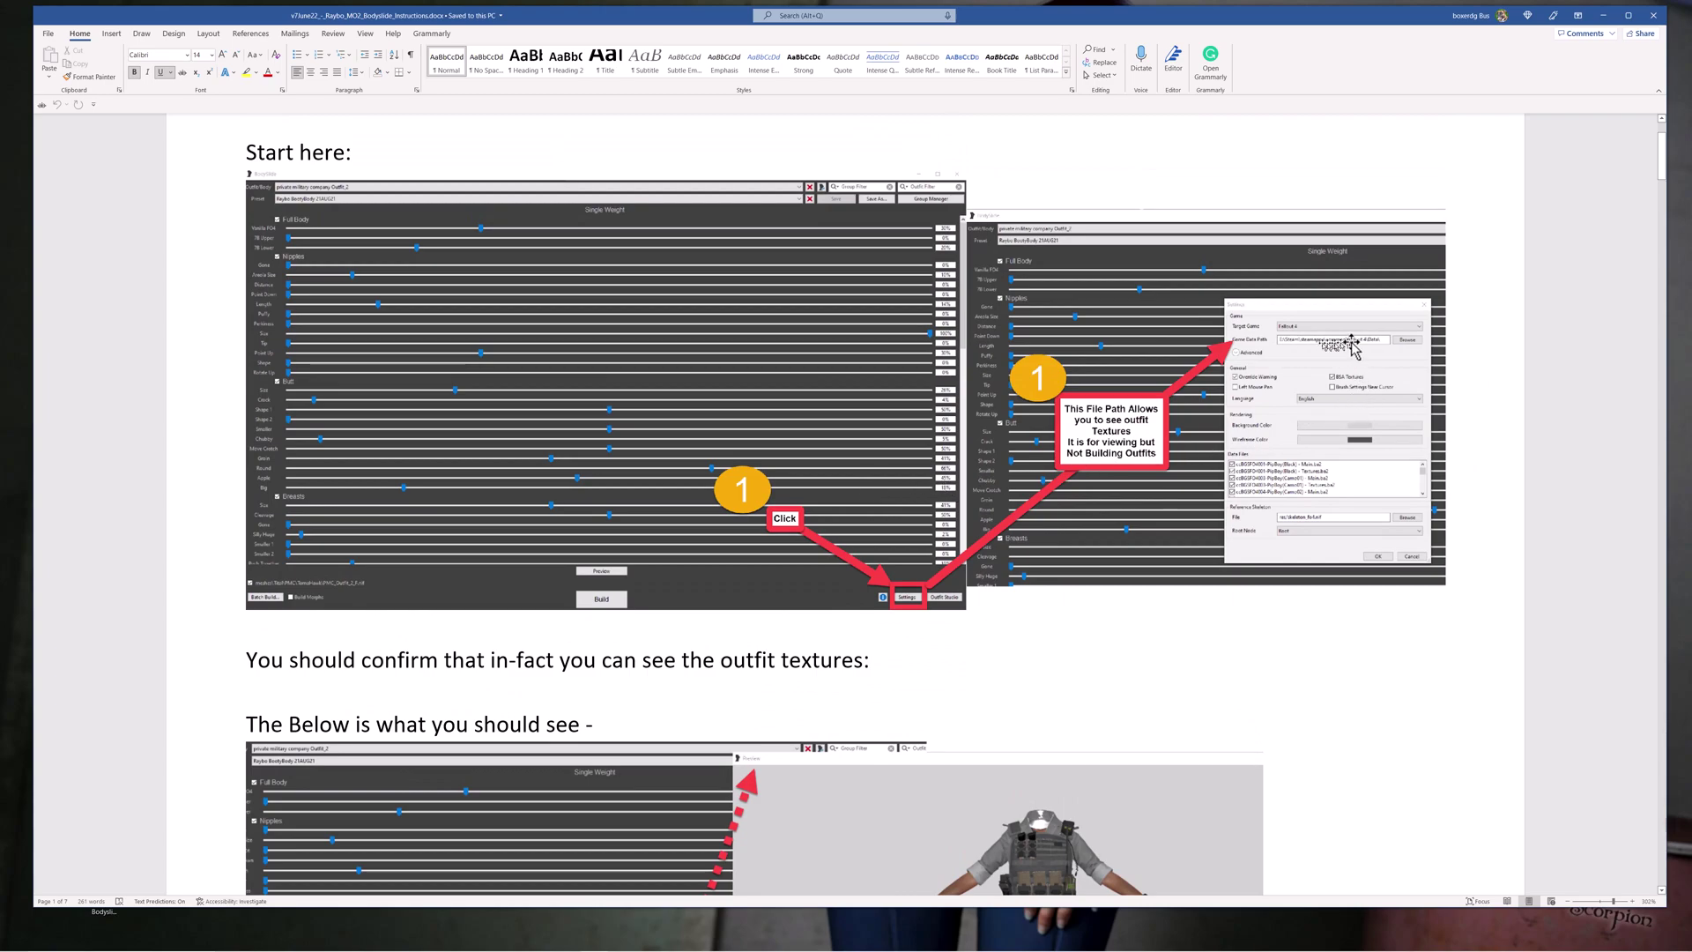
{"action": "scroll", "coordinate": [1349, 632], "scroll_direction": "down", "scroll_amount": 3}
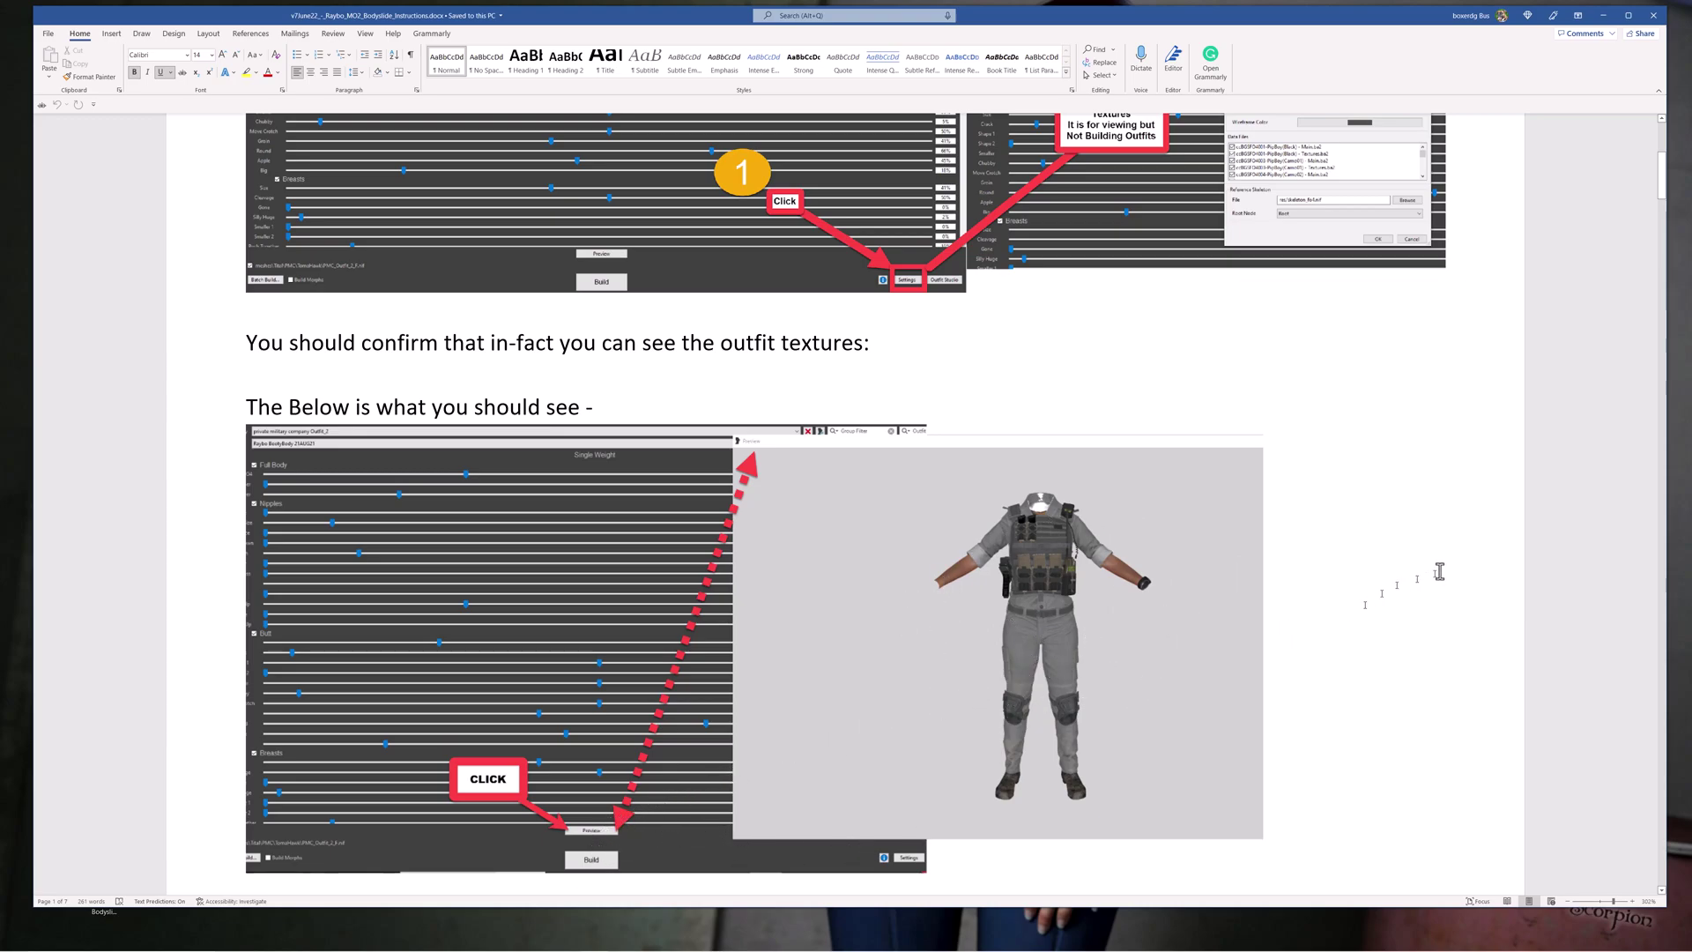
{"action": "scroll", "coordinate": [1443, 566], "scroll_direction": "down", "scroll_amount": 1}
Step: Read the "Next to Build Outfits" section on targeting the MO2 overwrite folder, batch building and transferring the outfits
{"action": "scroll", "coordinate": [1443, 566], "scroll_direction": "down", "scroll_amount": 6}
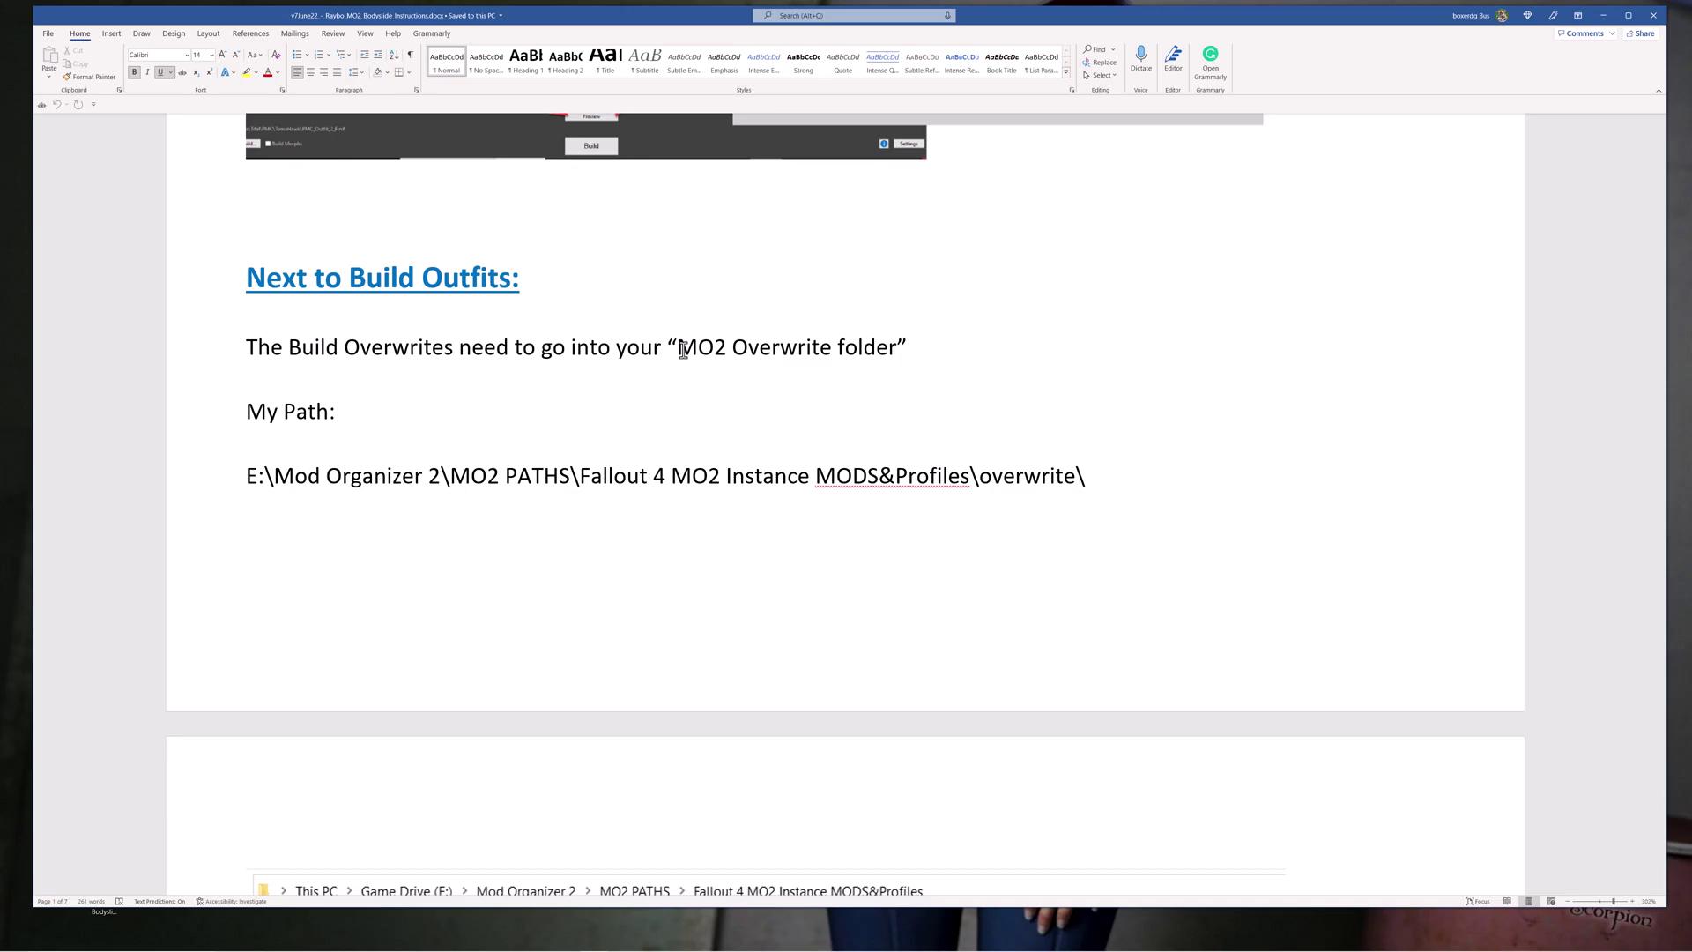
{"action": "scroll", "coordinate": [1067, 511], "scroll_direction": "down", "scroll_amount": 6}
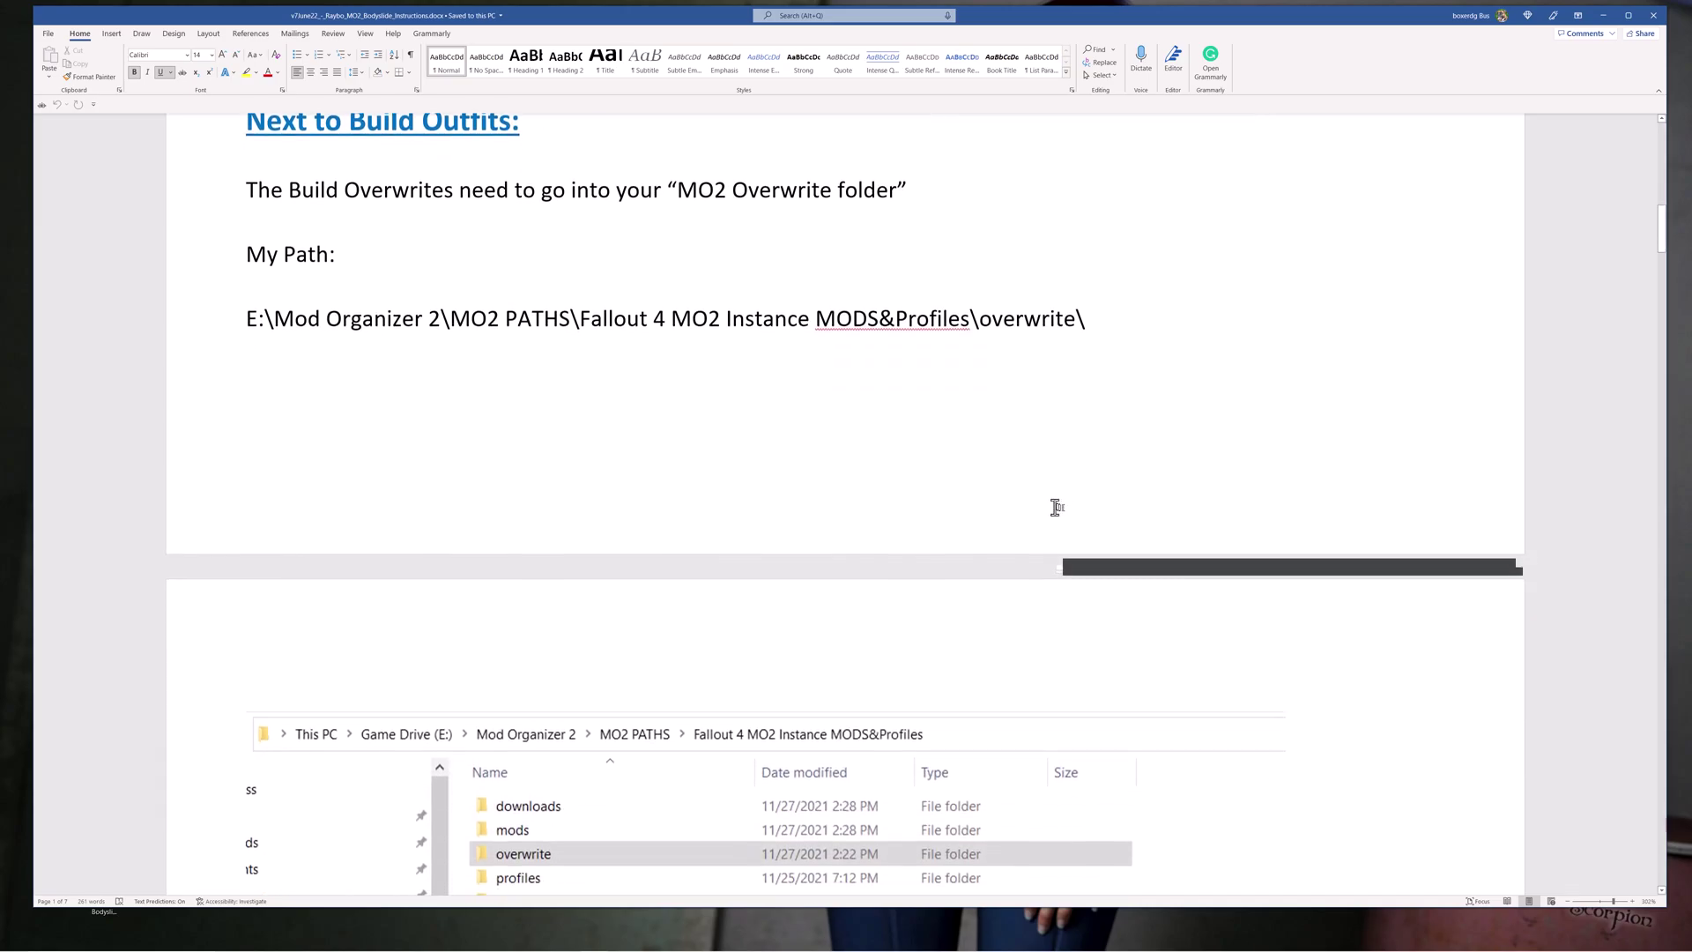
{"action": "scroll", "coordinate": [1041, 509], "scroll_direction": "down", "scroll_amount": 7}
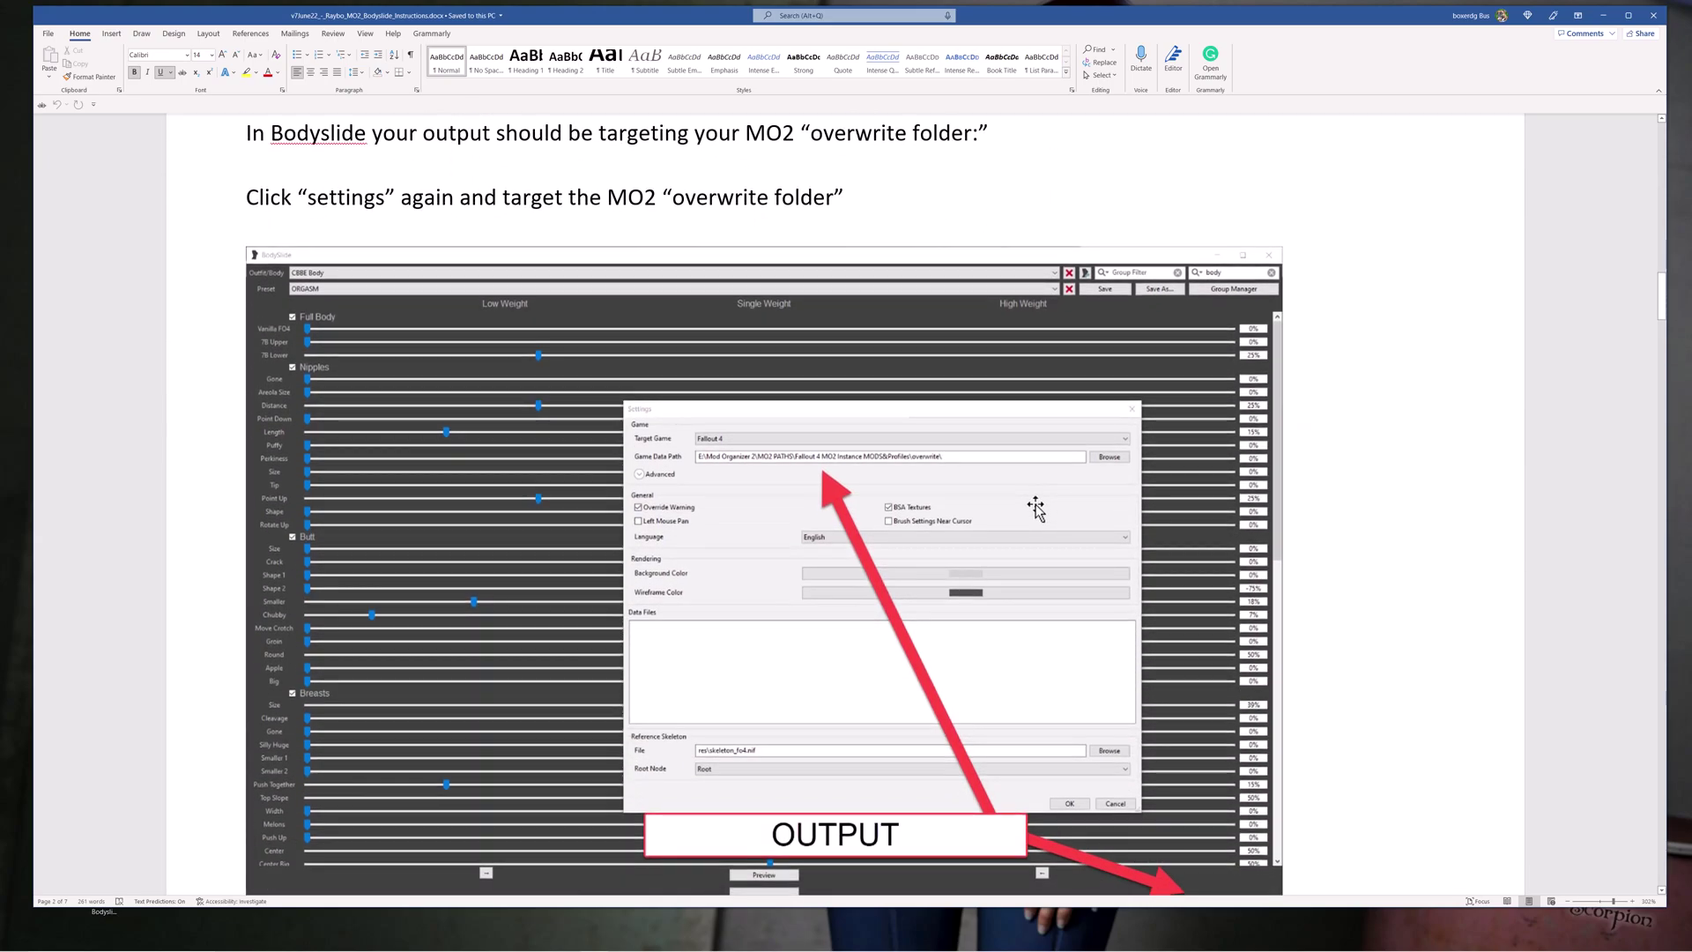
{"action": "scroll", "coordinate": [1036, 509], "scroll_direction": "down", "scroll_amount": 2}
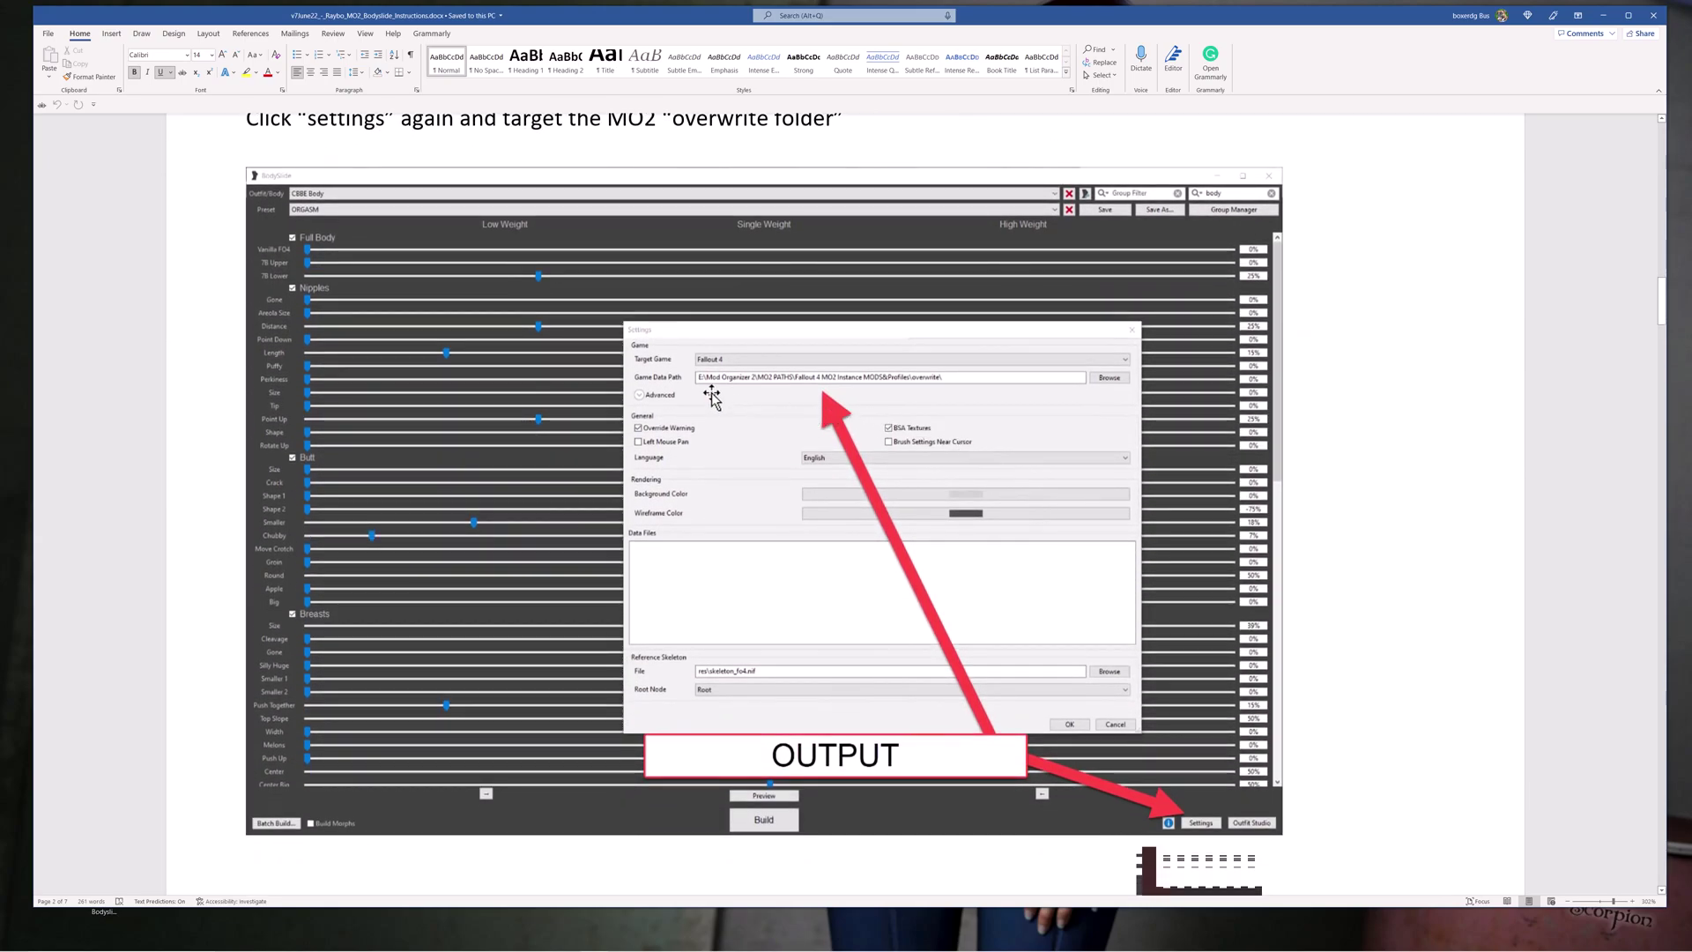
{"action": "scroll", "coordinate": [1009, 458], "scroll_direction": "down", "scroll_amount": 3}
{"action": "scroll", "coordinate": [1009, 459], "scroll_direction": "down", "scroll_amount": 15}
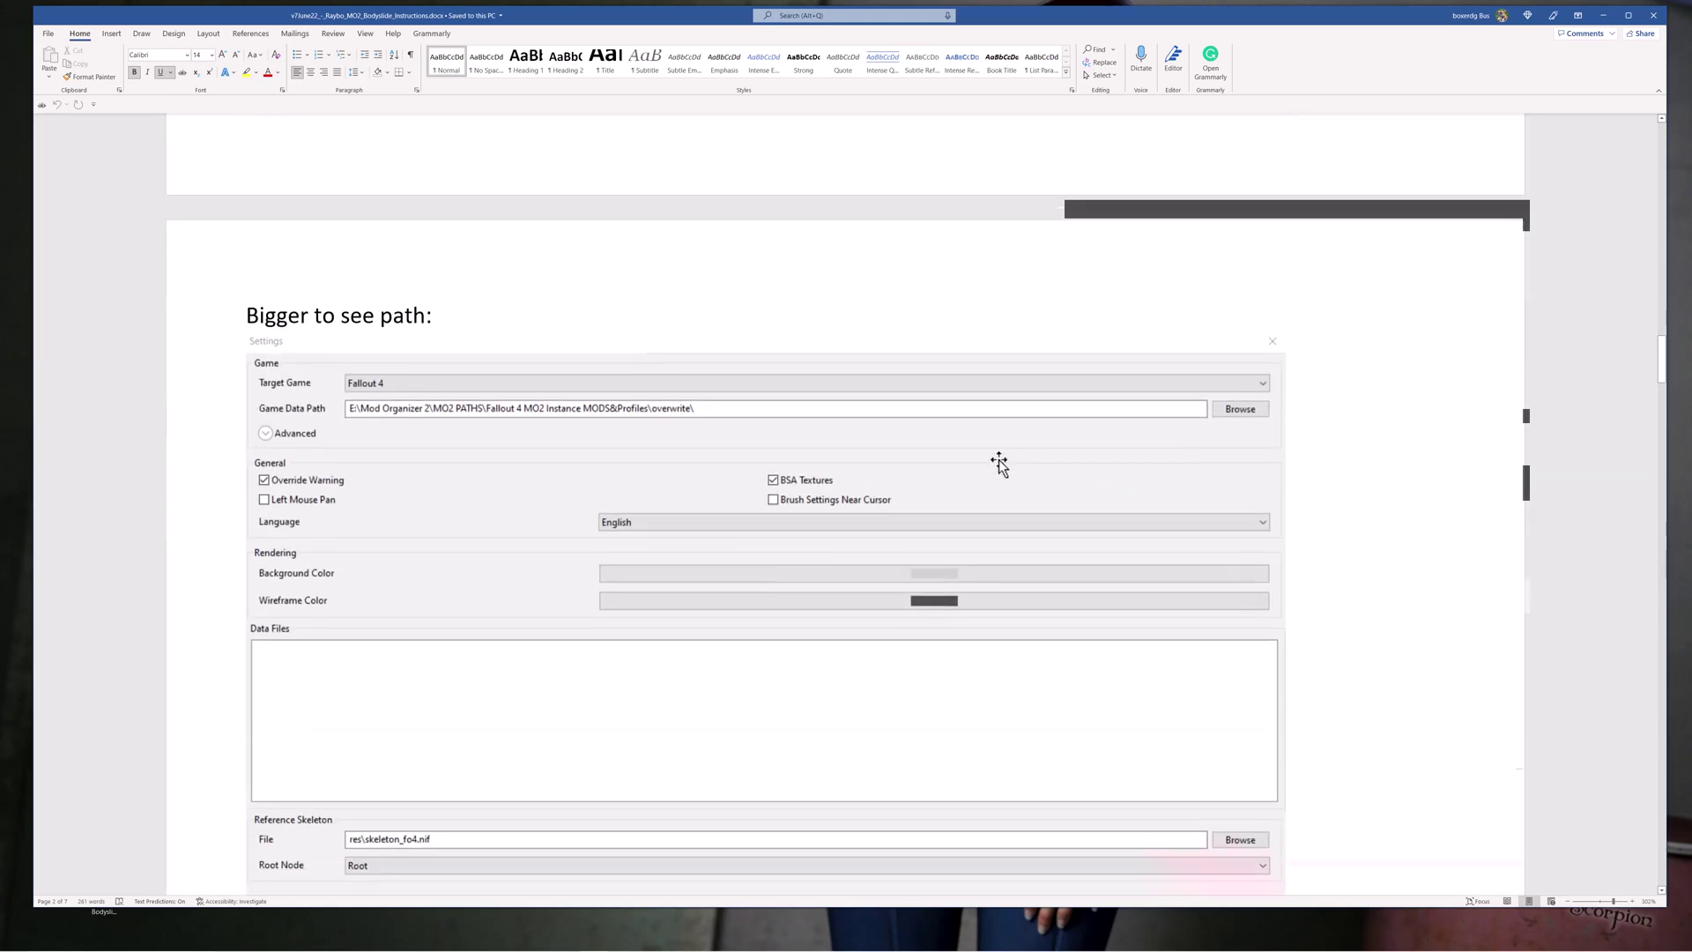
{"action": "scroll", "coordinate": [999, 463], "scroll_direction": "down", "scroll_amount": 13}
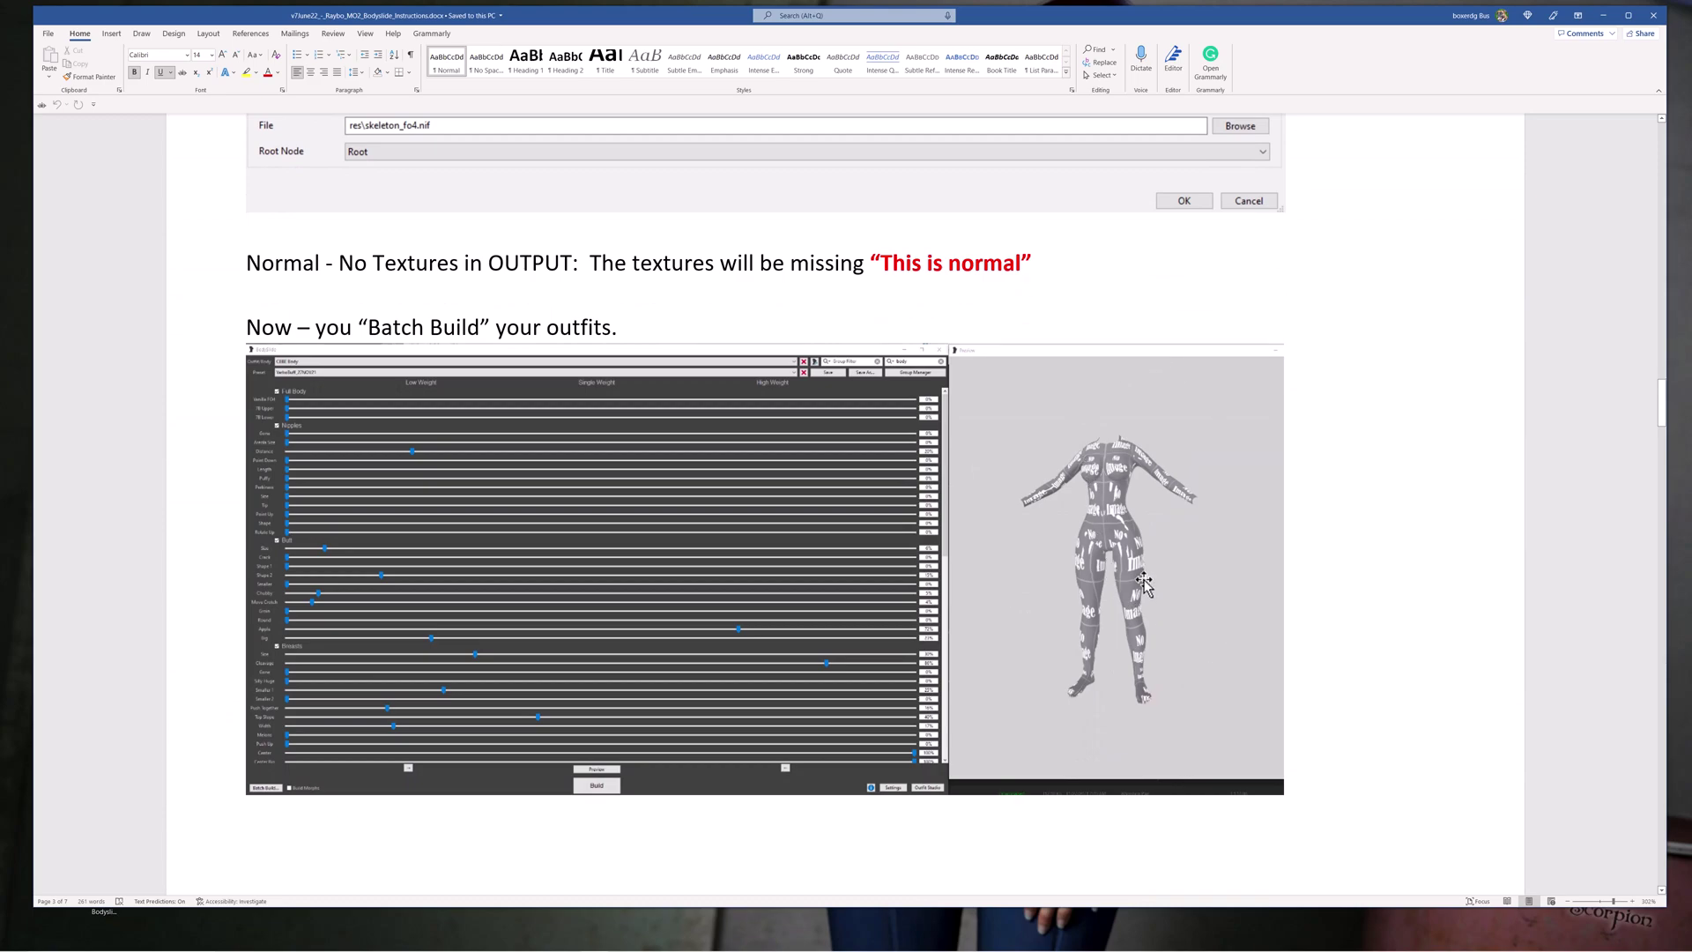
{"action": "scroll", "coordinate": [1154, 582], "scroll_direction": "down", "scroll_amount": 10}
{"action": "scroll", "coordinate": [1162, 581], "scroll_direction": "down", "scroll_amount": 9}
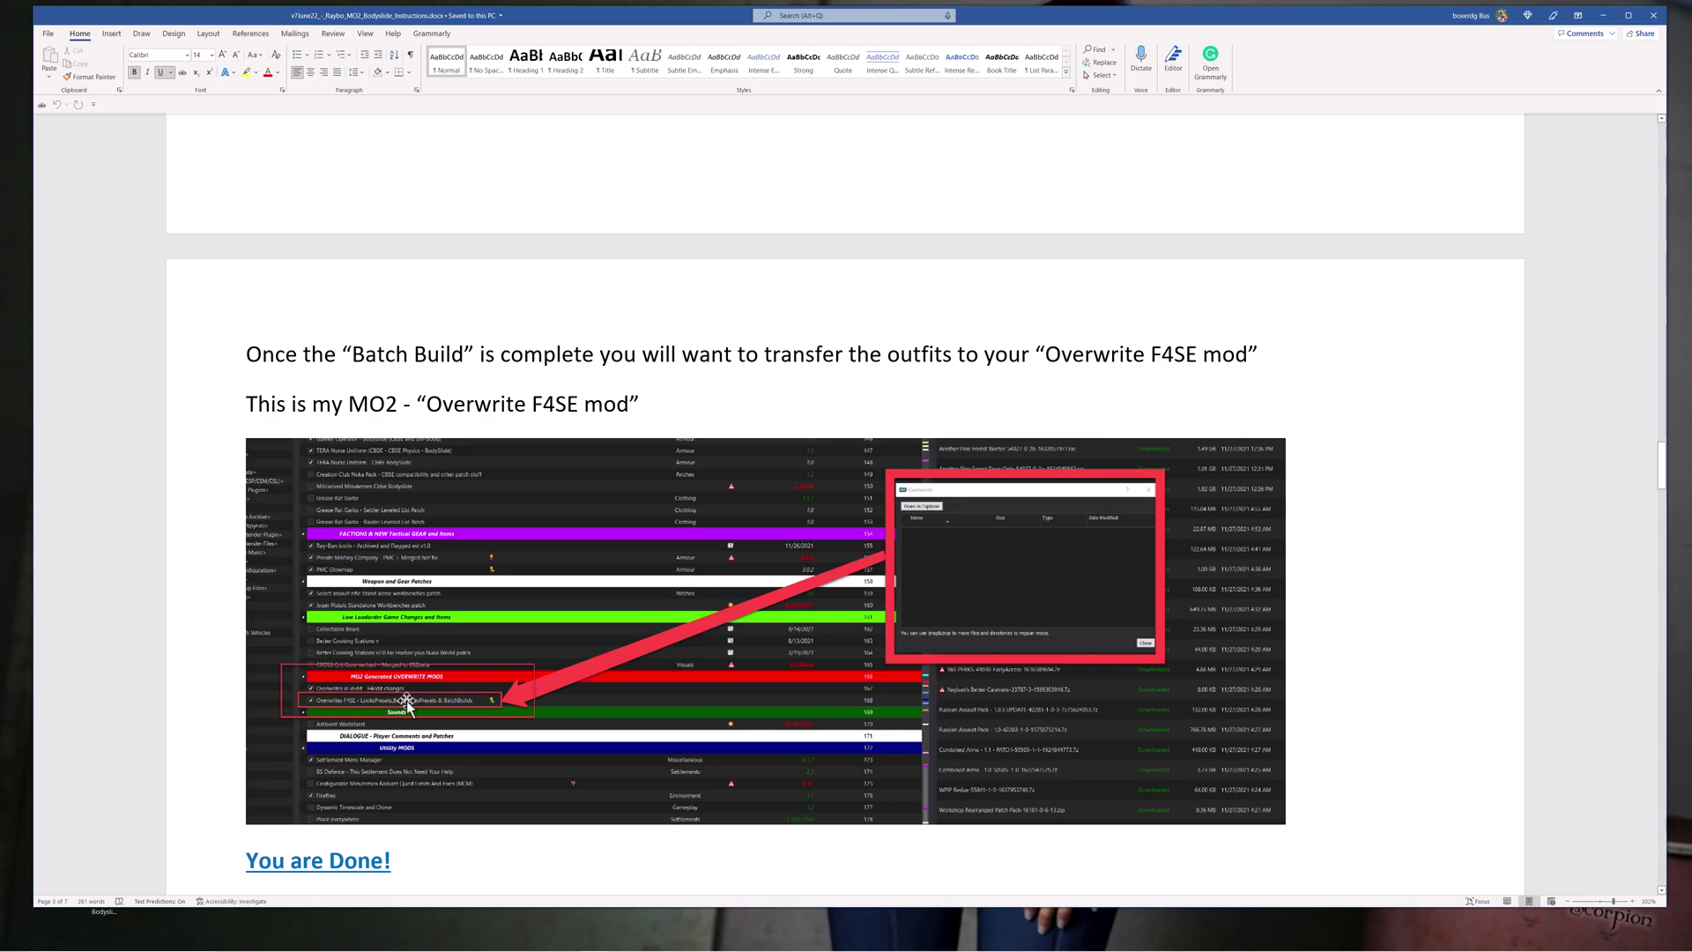
Step: Read the instructions for re-targeting Bodyslide to the Fallout 4 data folder and checking the textures in the preview
{"action": "scroll", "coordinate": [976, 615], "scroll_direction": "down", "scroll_amount": 3}
{"action": "scroll", "coordinate": [976, 614], "scroll_direction": "down", "scroll_amount": 3}
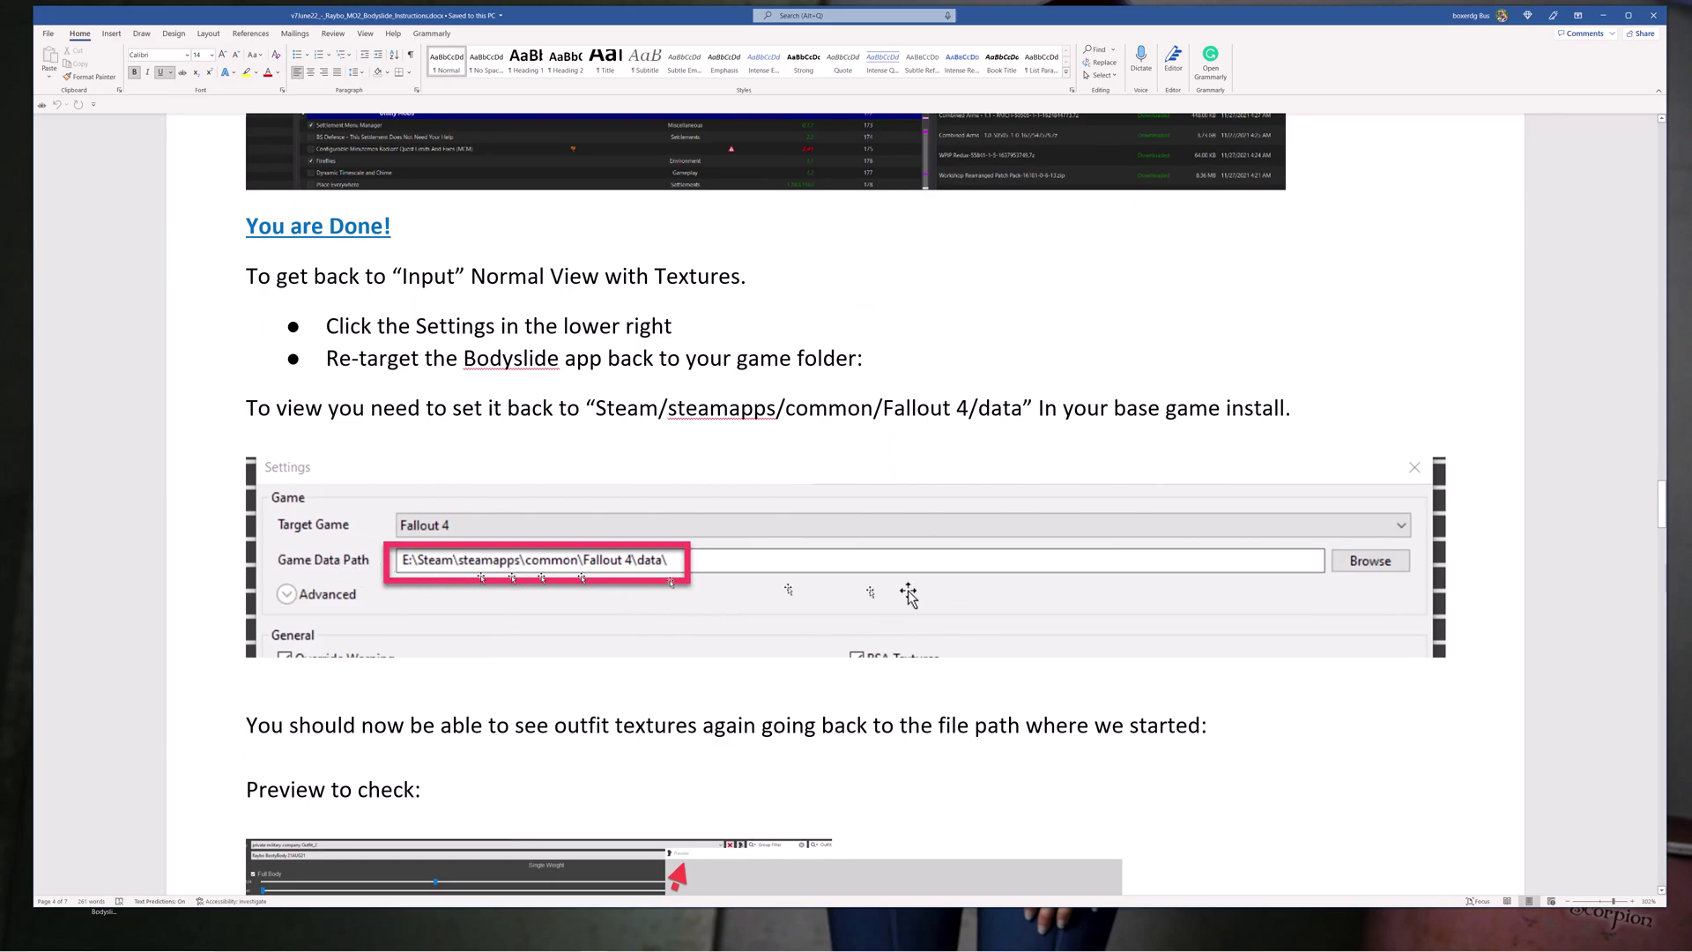
{"action": "scroll", "coordinate": [1058, 616], "scroll_direction": "down", "scroll_amount": 5}
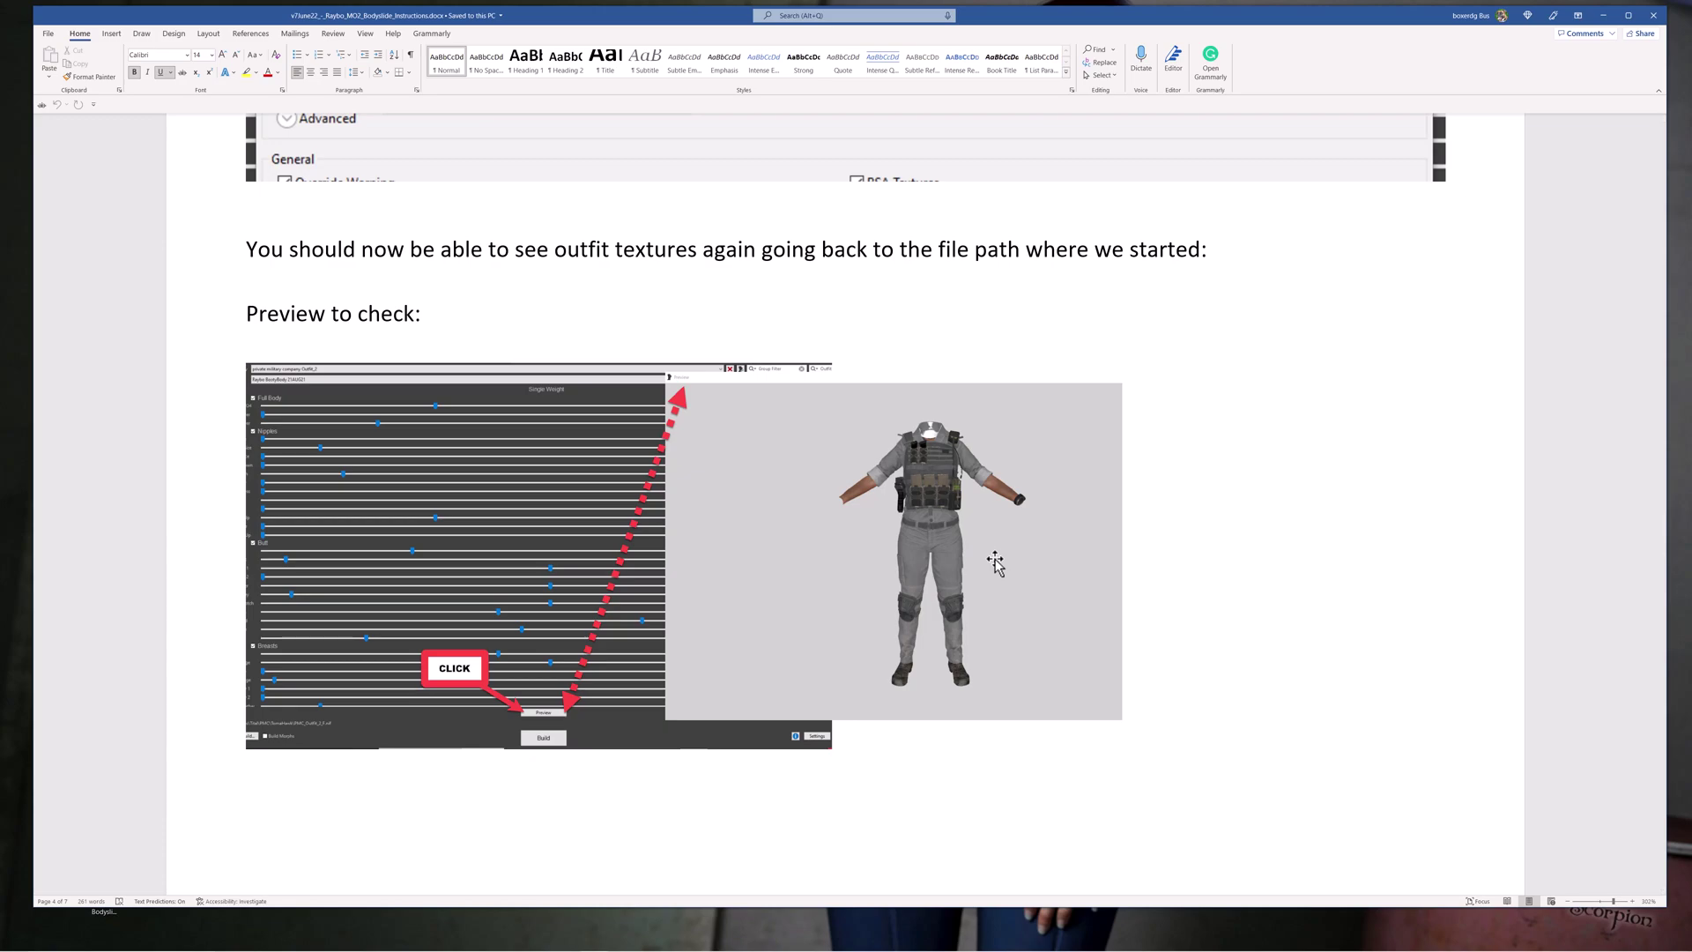
Step: Examine the alternative configuration that sends BodySlide x64 files to a dedicated "BodySlide Output" mod in MO2
{"action": "scroll", "coordinate": [986, 600], "scroll_direction": "down", "scroll_amount": 8}
{"action": "scroll", "coordinate": [982, 608], "scroll_direction": "down", "scroll_amount": 4}
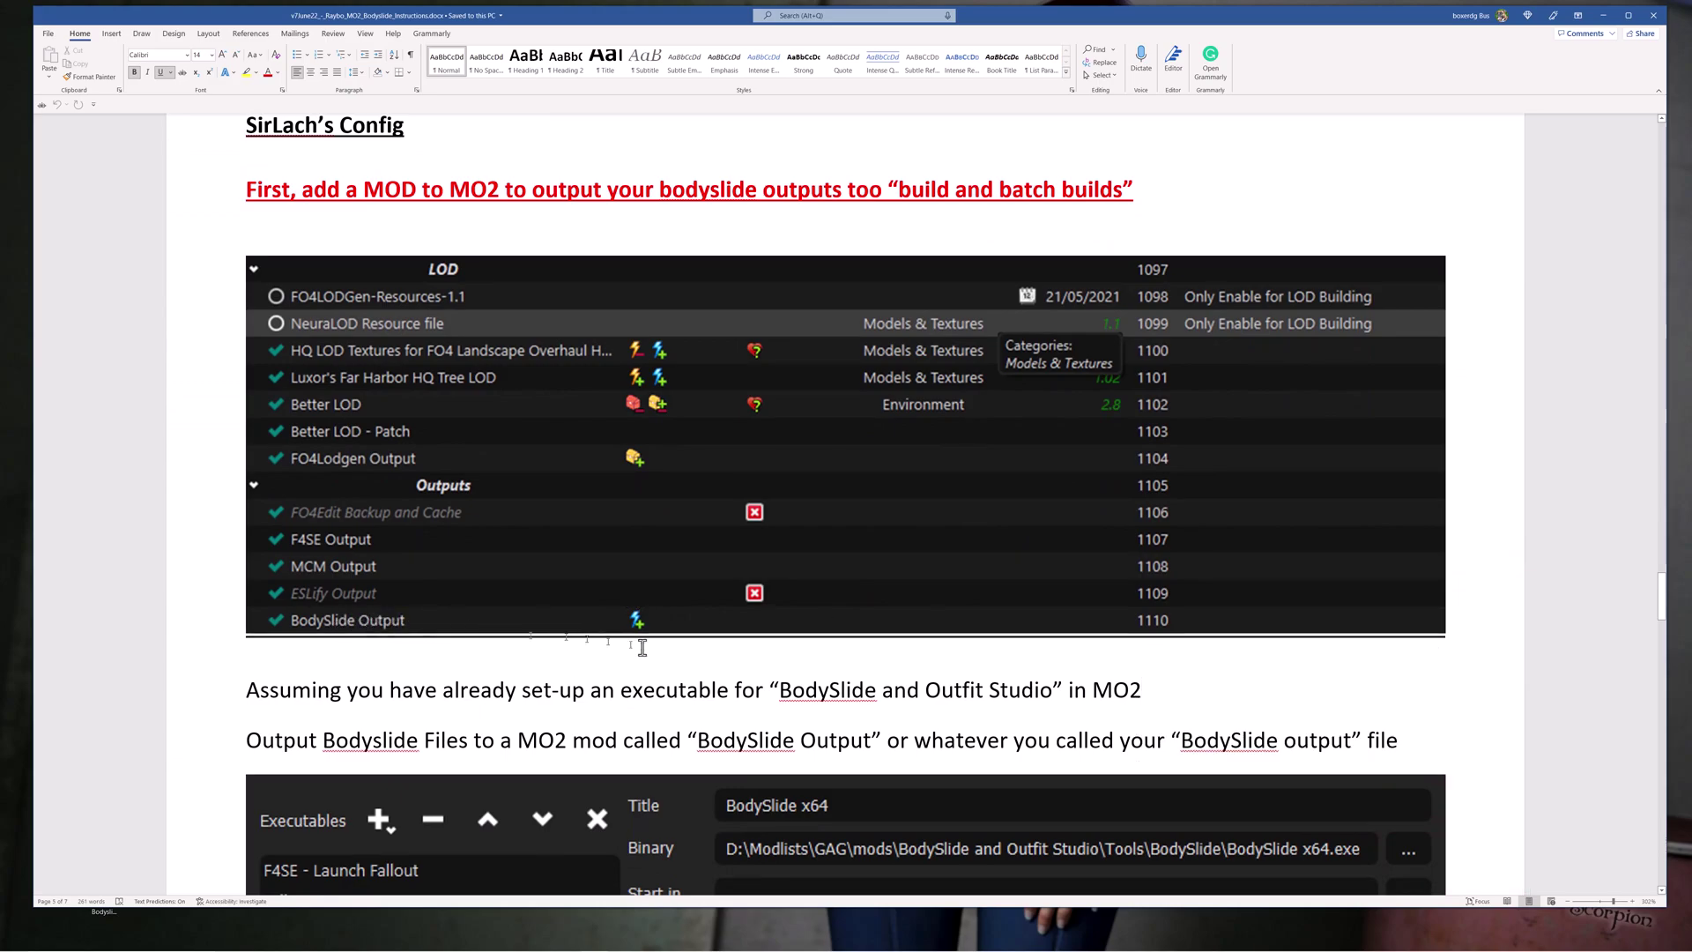
{"action": "scroll", "coordinate": [641, 647], "scroll_direction": "down", "scroll_amount": 4}
{"action": "scroll", "coordinate": [640, 649], "scroll_direction": "down", "scroll_amount": 2}
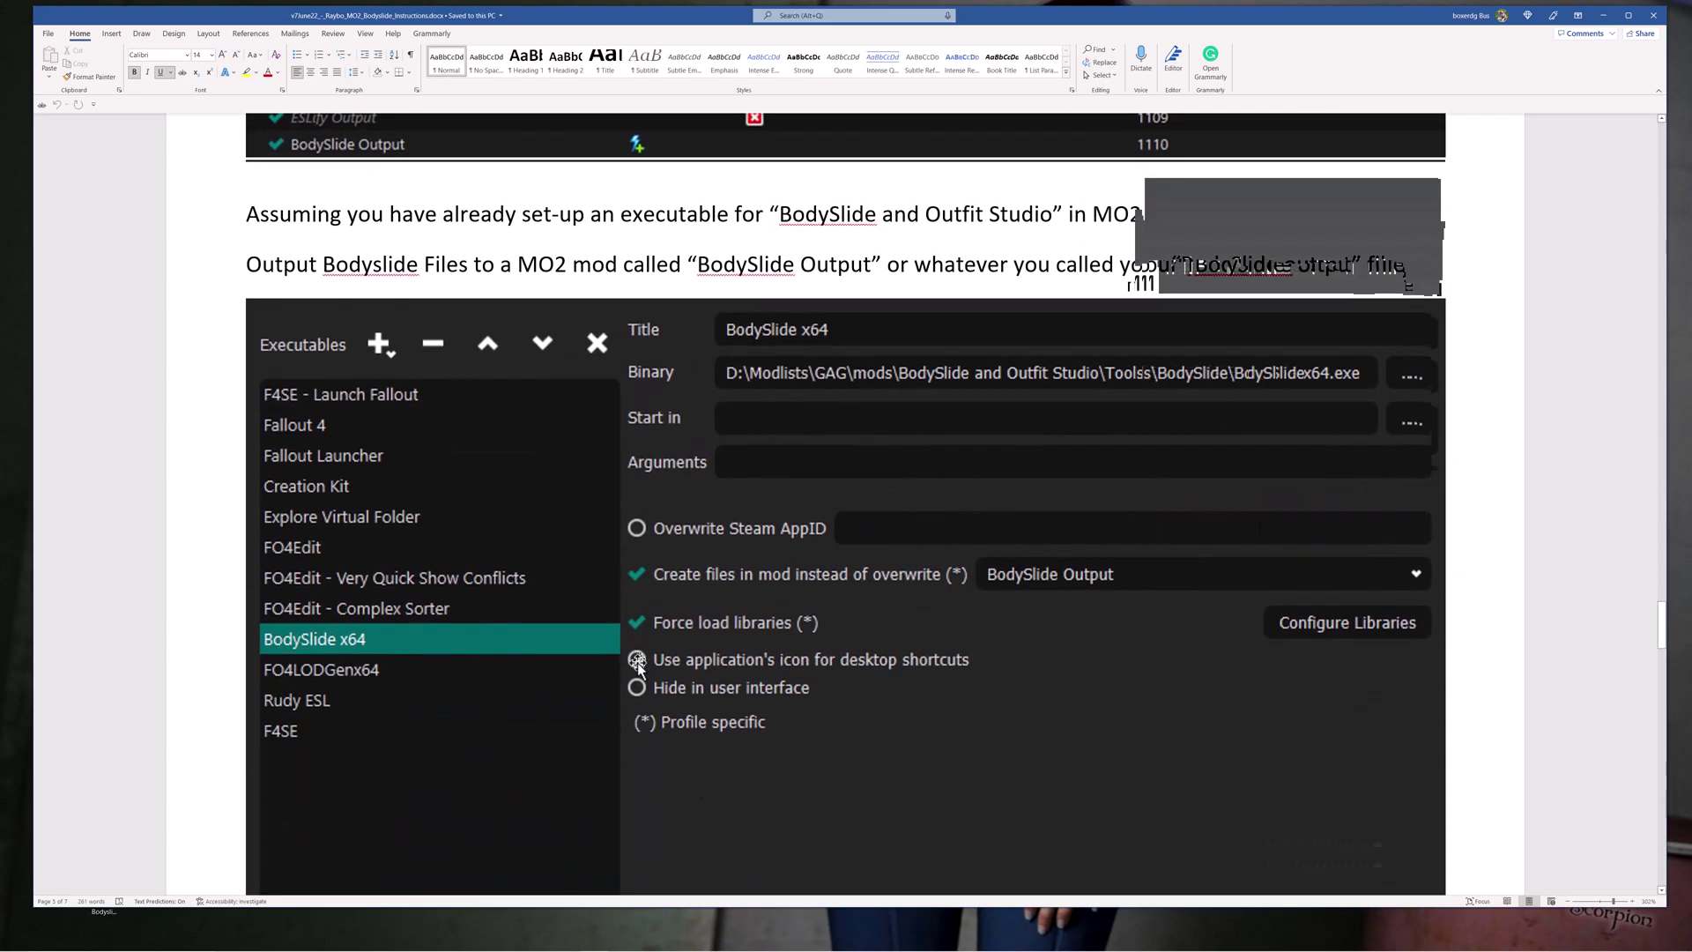
{"action": "scroll", "coordinate": [716, 656], "scroll_direction": "up", "scroll_amount": 4}
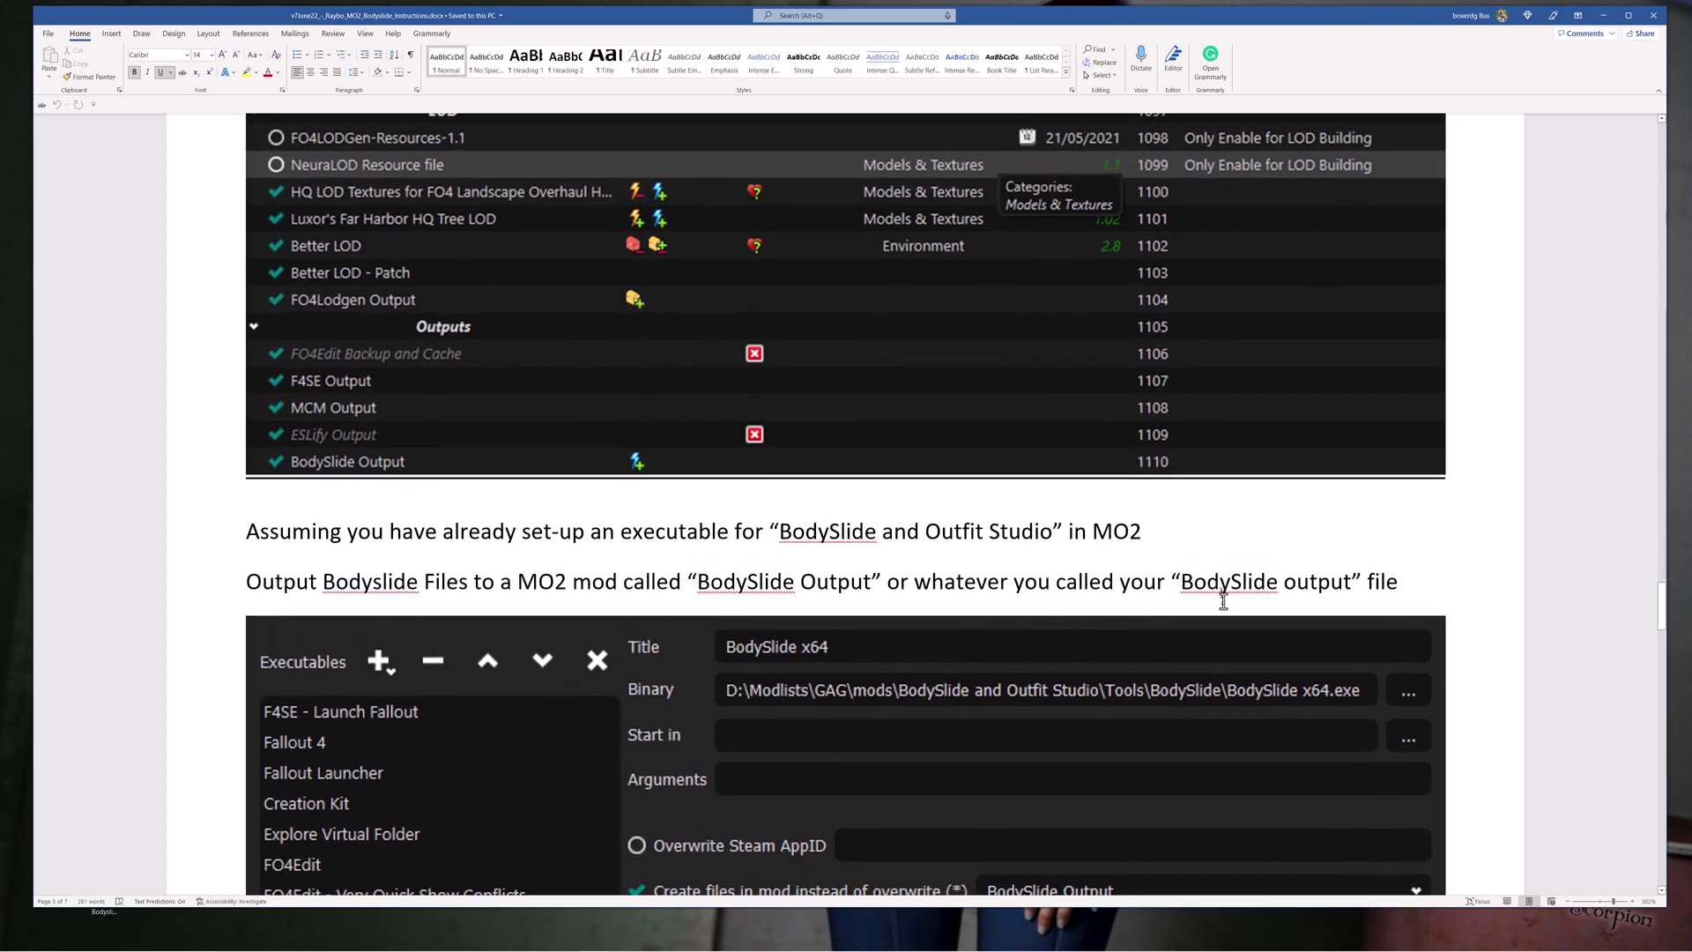
{"action": "scroll", "coordinate": [1243, 549], "scroll_direction": "down", "scroll_amount": 5}
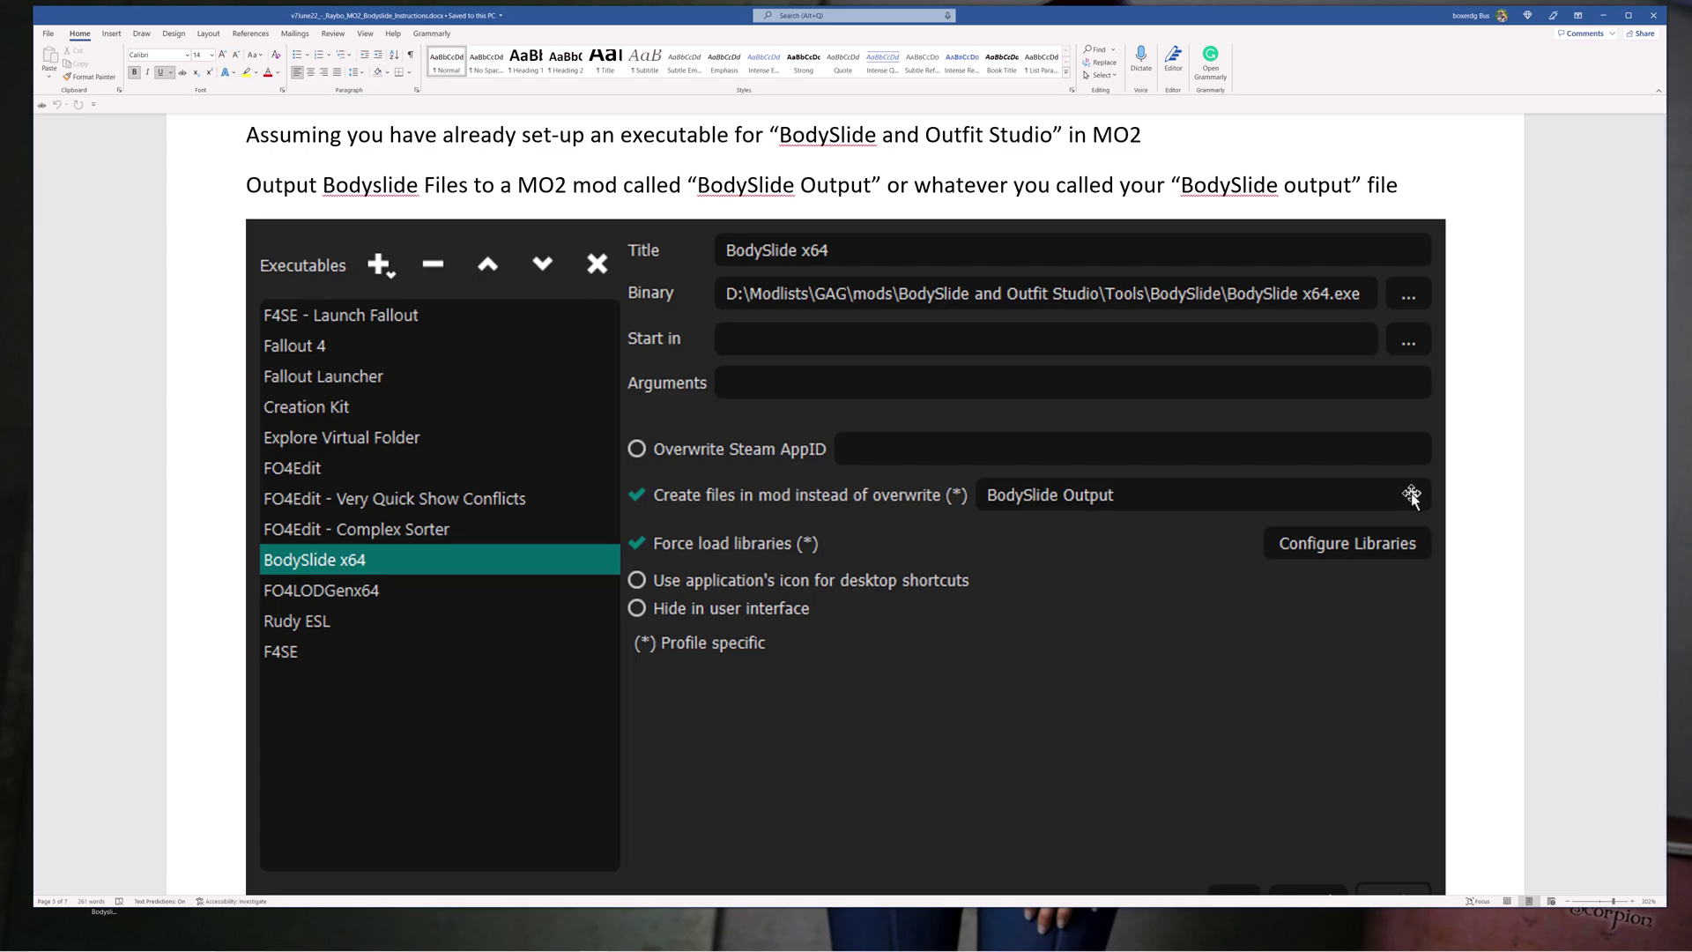
Step: Read the remaining instructions on opening Bodyslide's advanced settings and setting a separate Output Path
{"action": "scroll", "coordinate": [1327, 560], "scroll_direction": "down", "scroll_amount": 1}
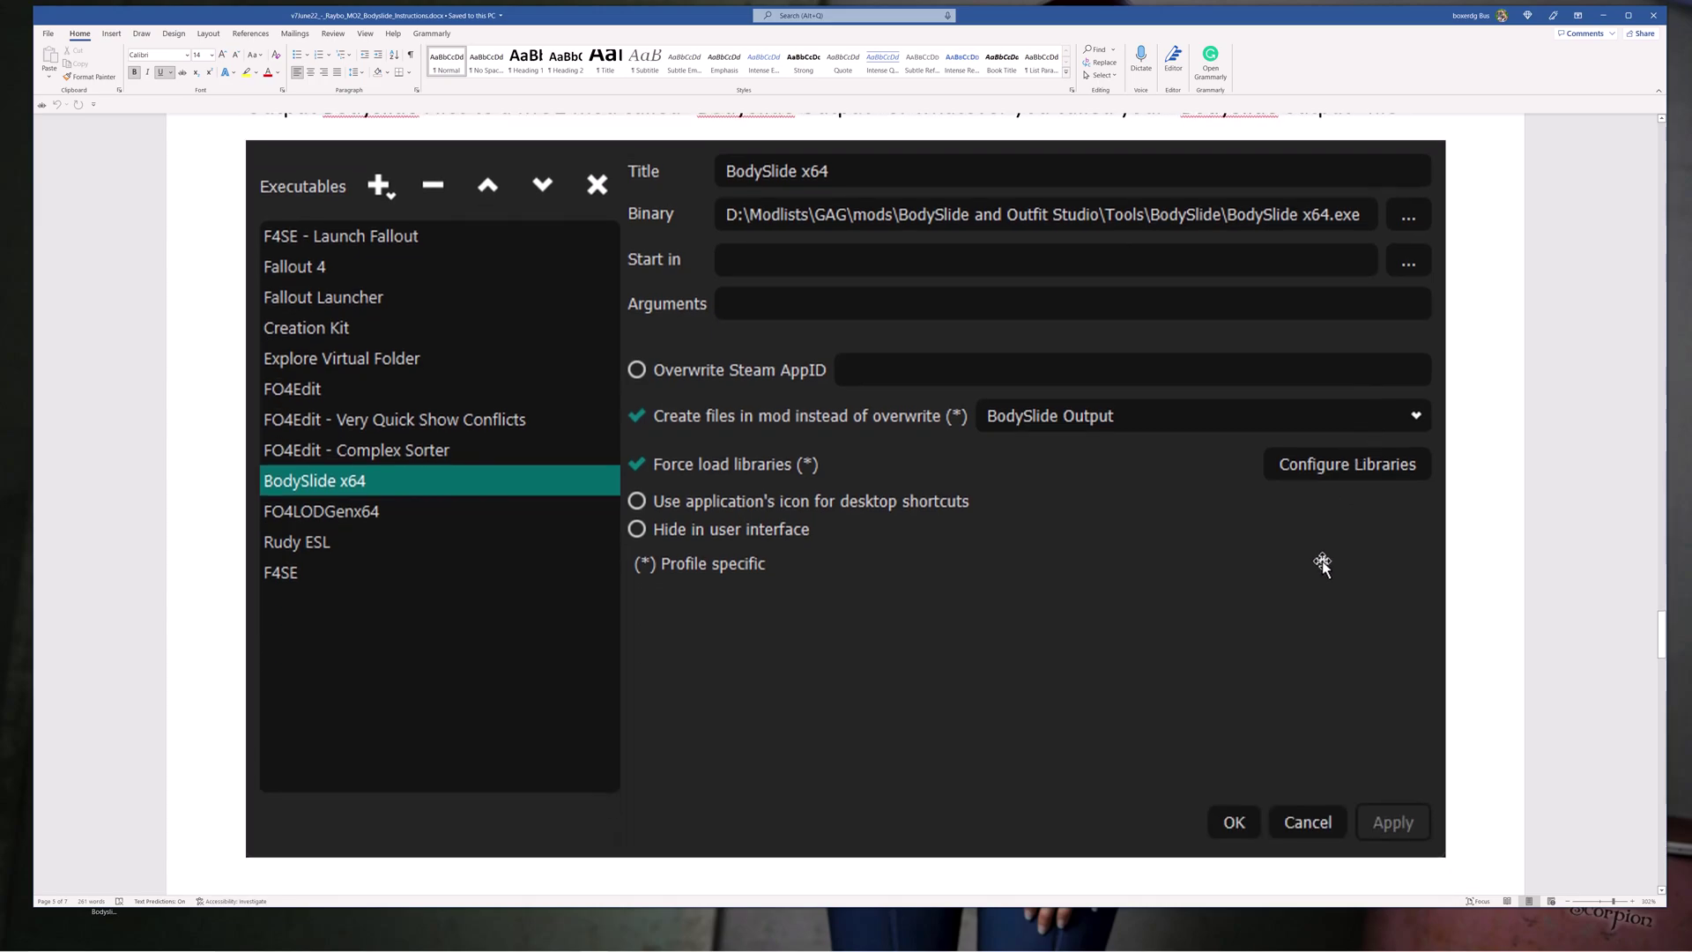
{"action": "scroll", "coordinate": [1319, 561], "scroll_direction": "down", "scroll_amount": 9}
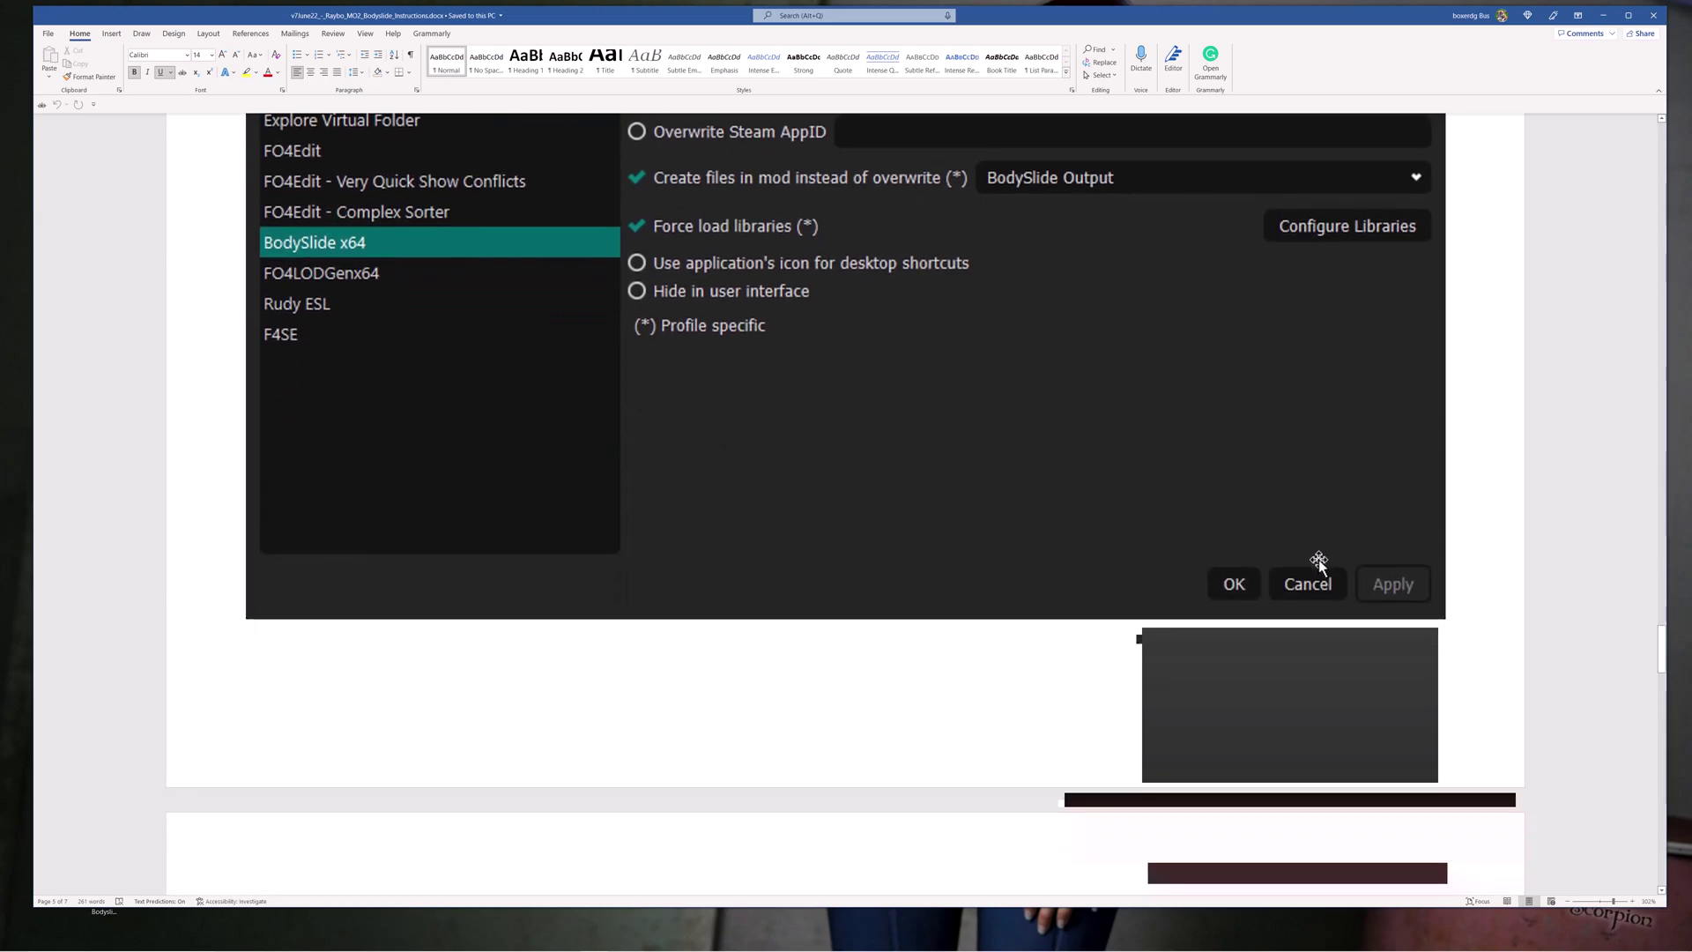
{"action": "scroll", "coordinate": [1317, 560], "scroll_direction": "down", "scroll_amount": 3}
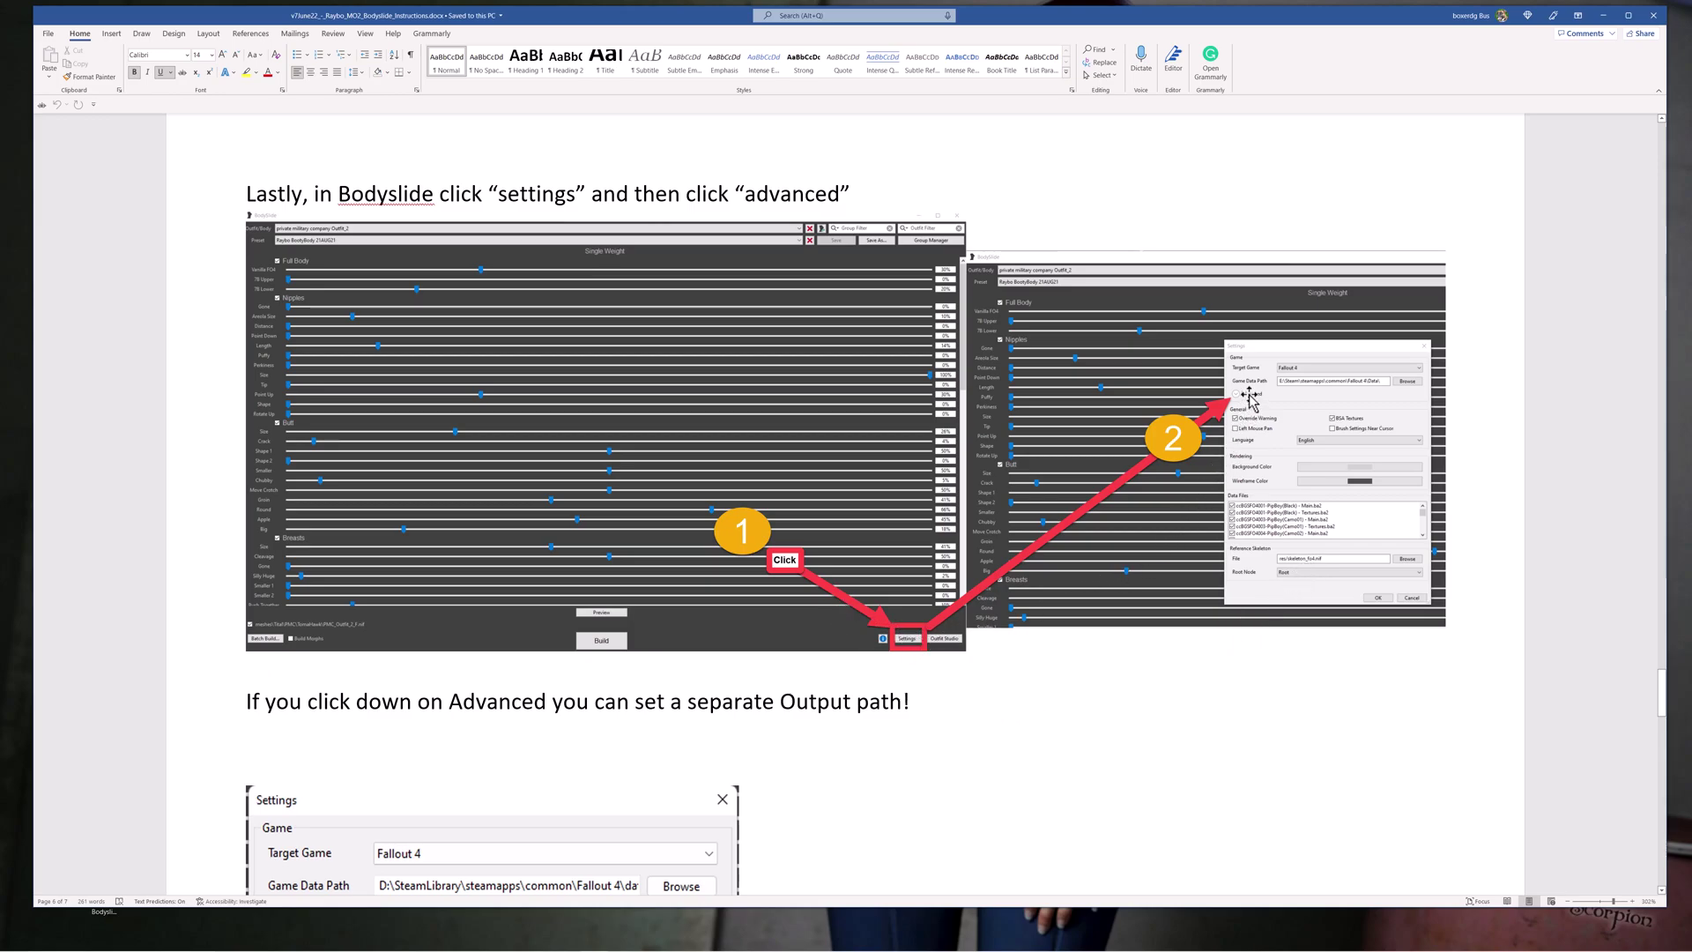
{"action": "scroll", "coordinate": [1231, 617], "scroll_direction": "down", "scroll_amount": 5}
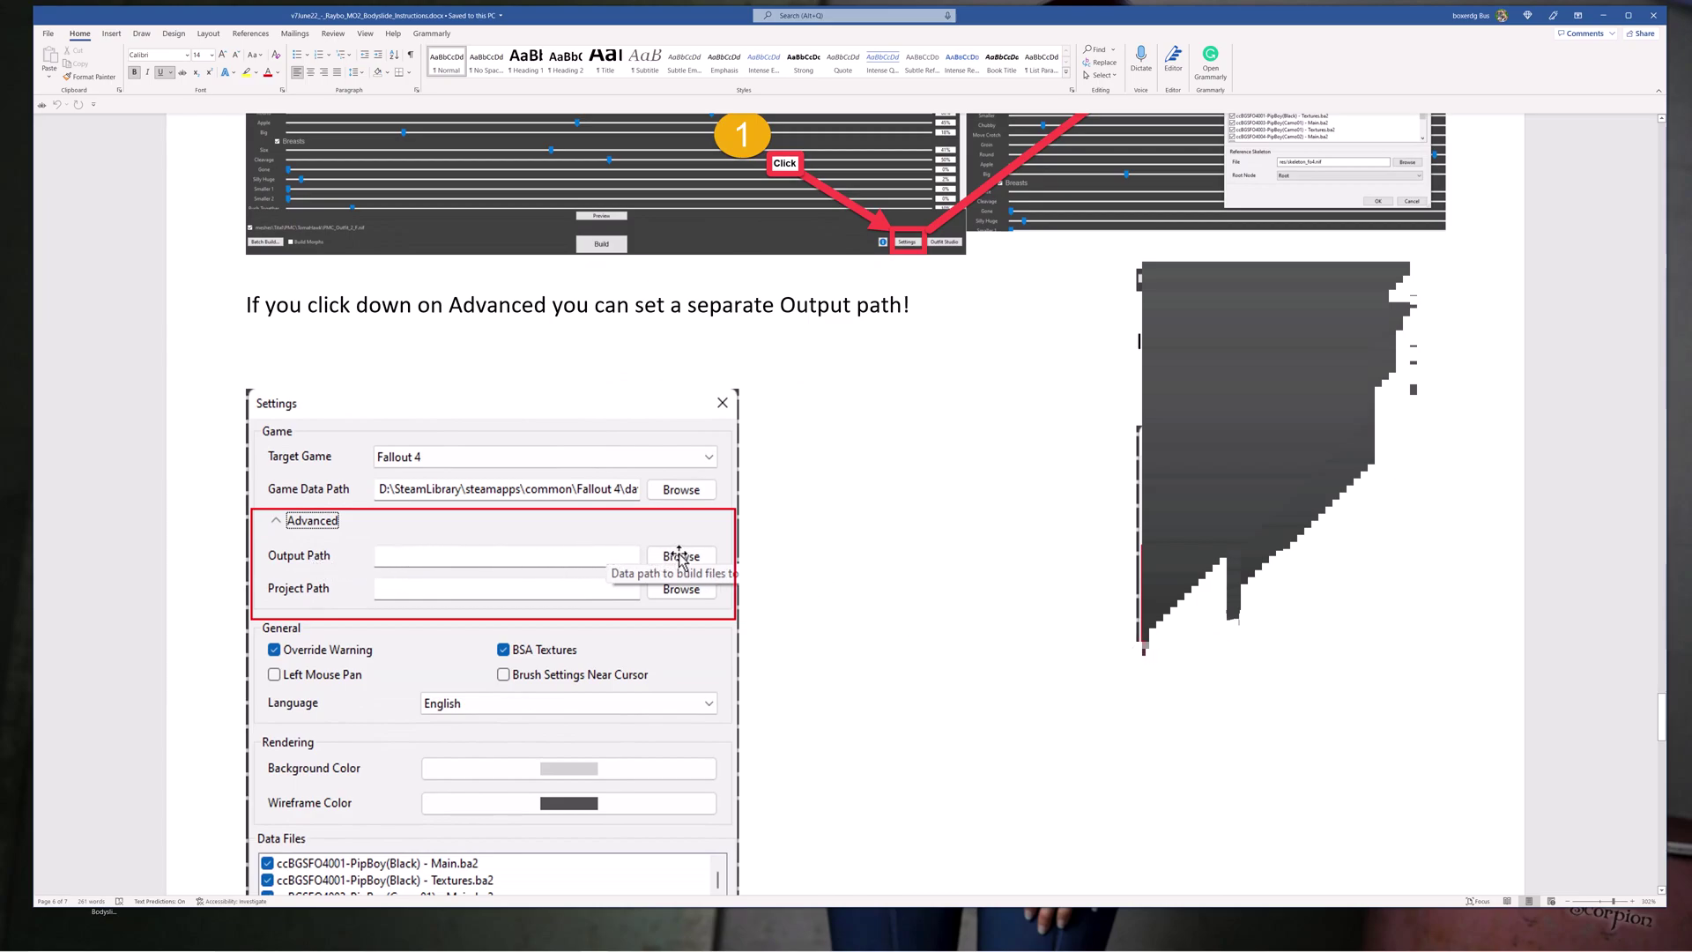
{"action": "scroll", "coordinate": [683, 556], "scroll_direction": "down", "scroll_amount": 8}
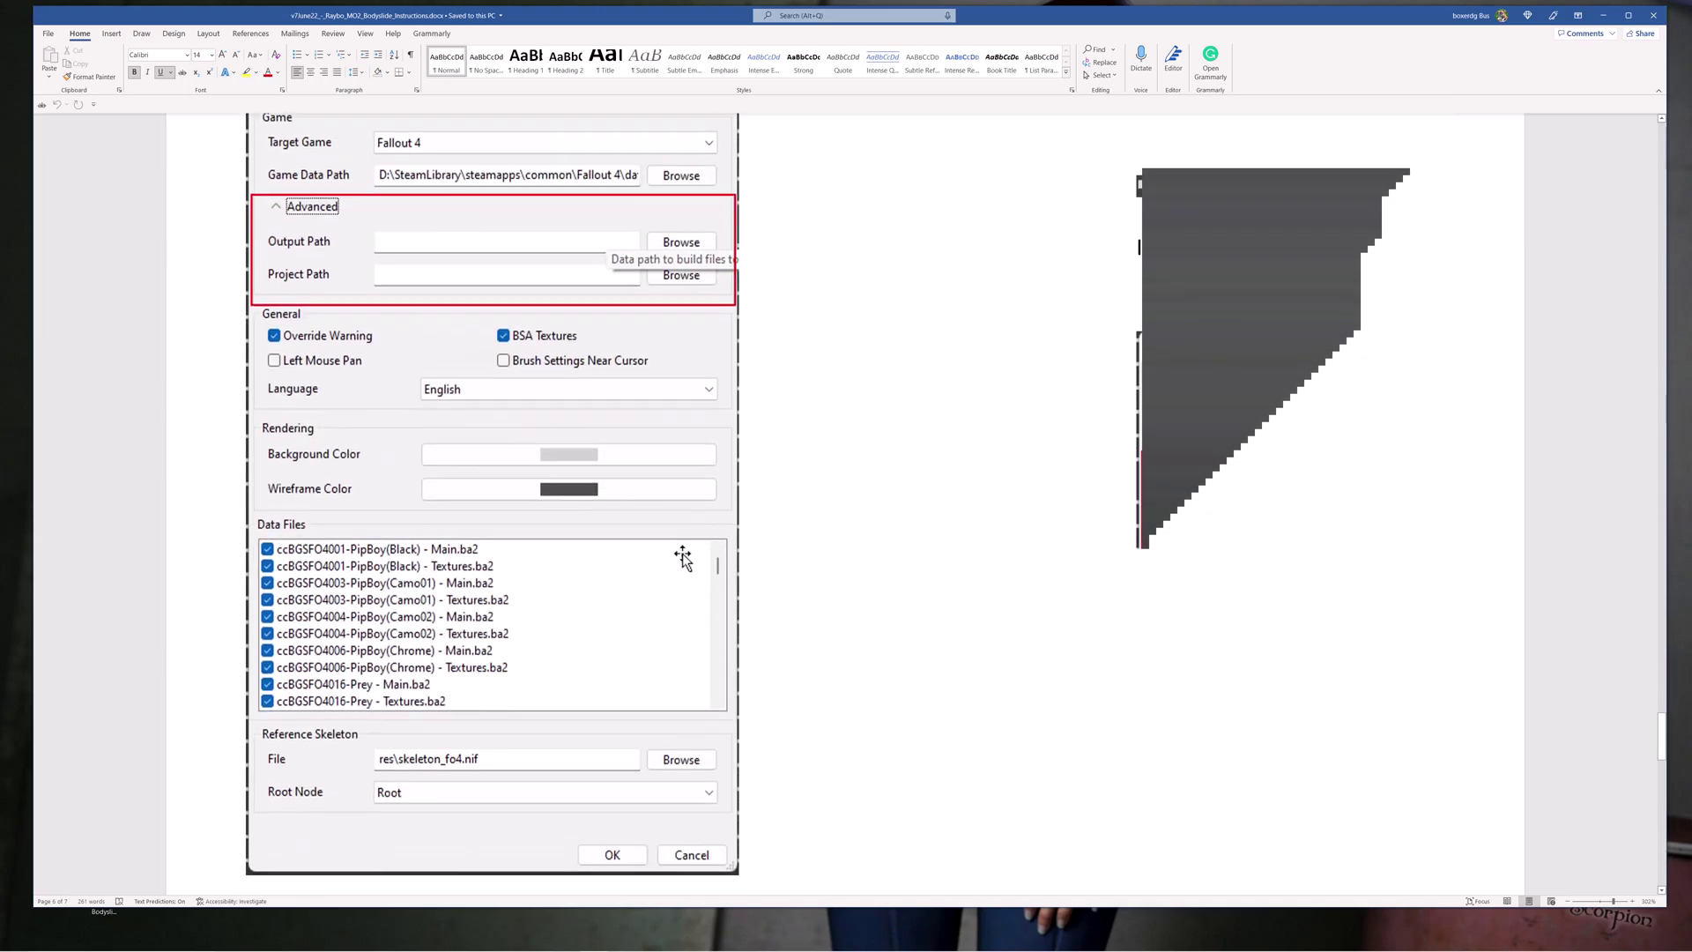
{"action": "scroll", "coordinate": [682, 555], "scroll_direction": "down", "scroll_amount": 7}
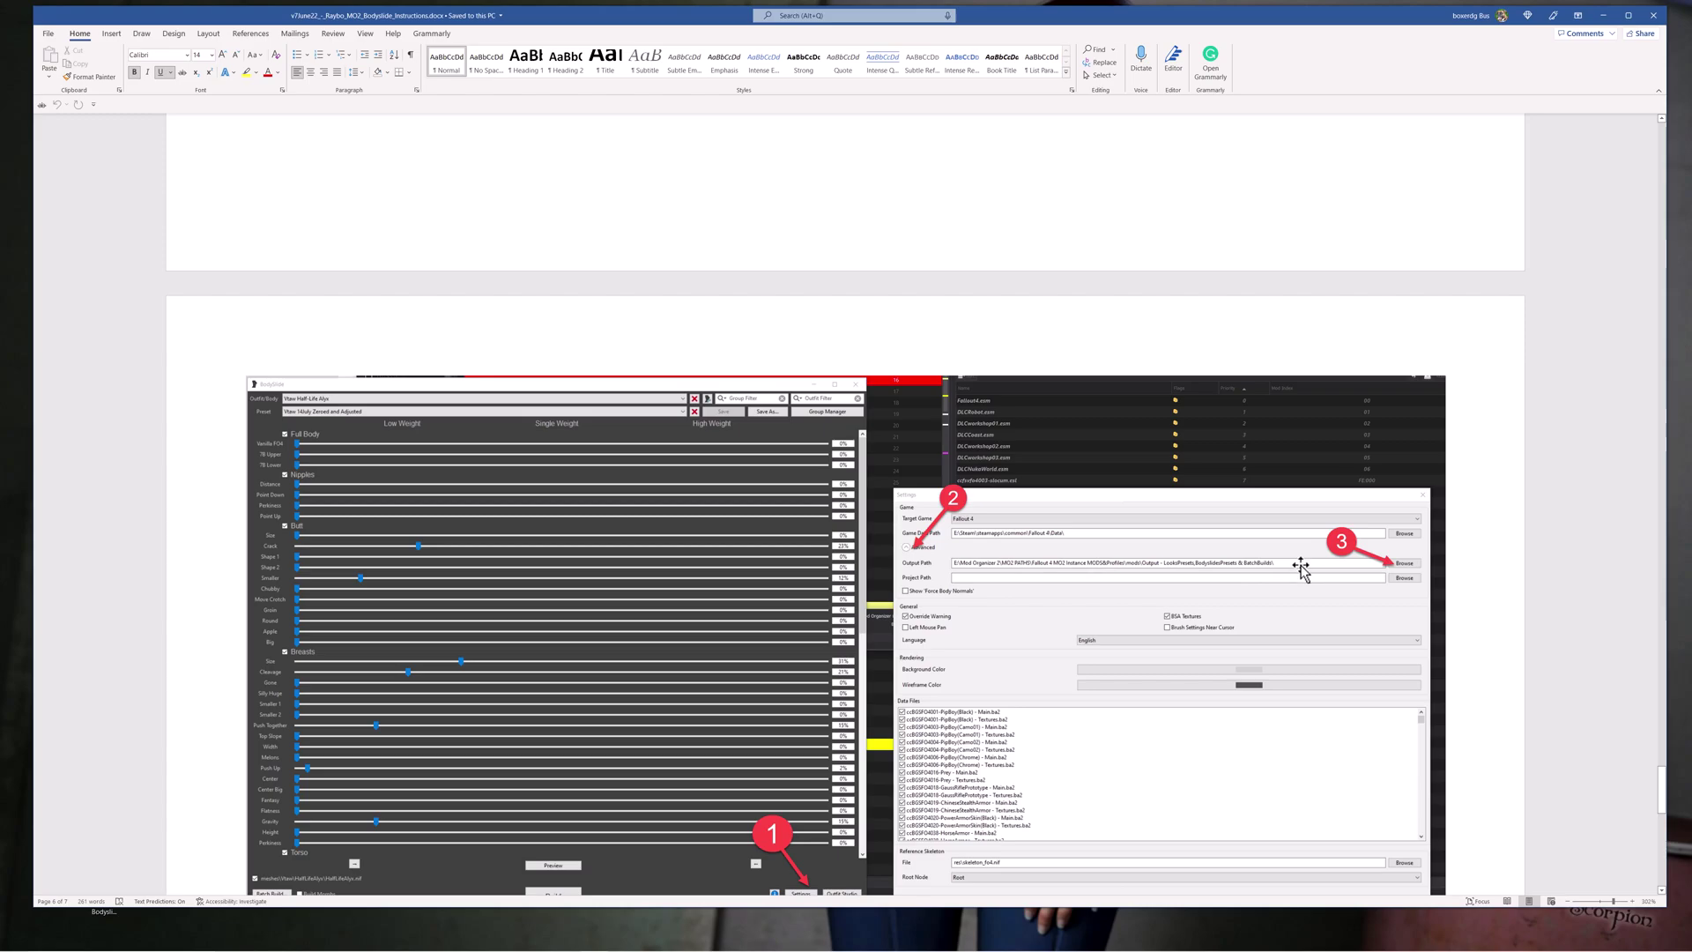
{"action": "scroll", "coordinate": [1297, 573], "scroll_direction": "down", "scroll_amount": 8}
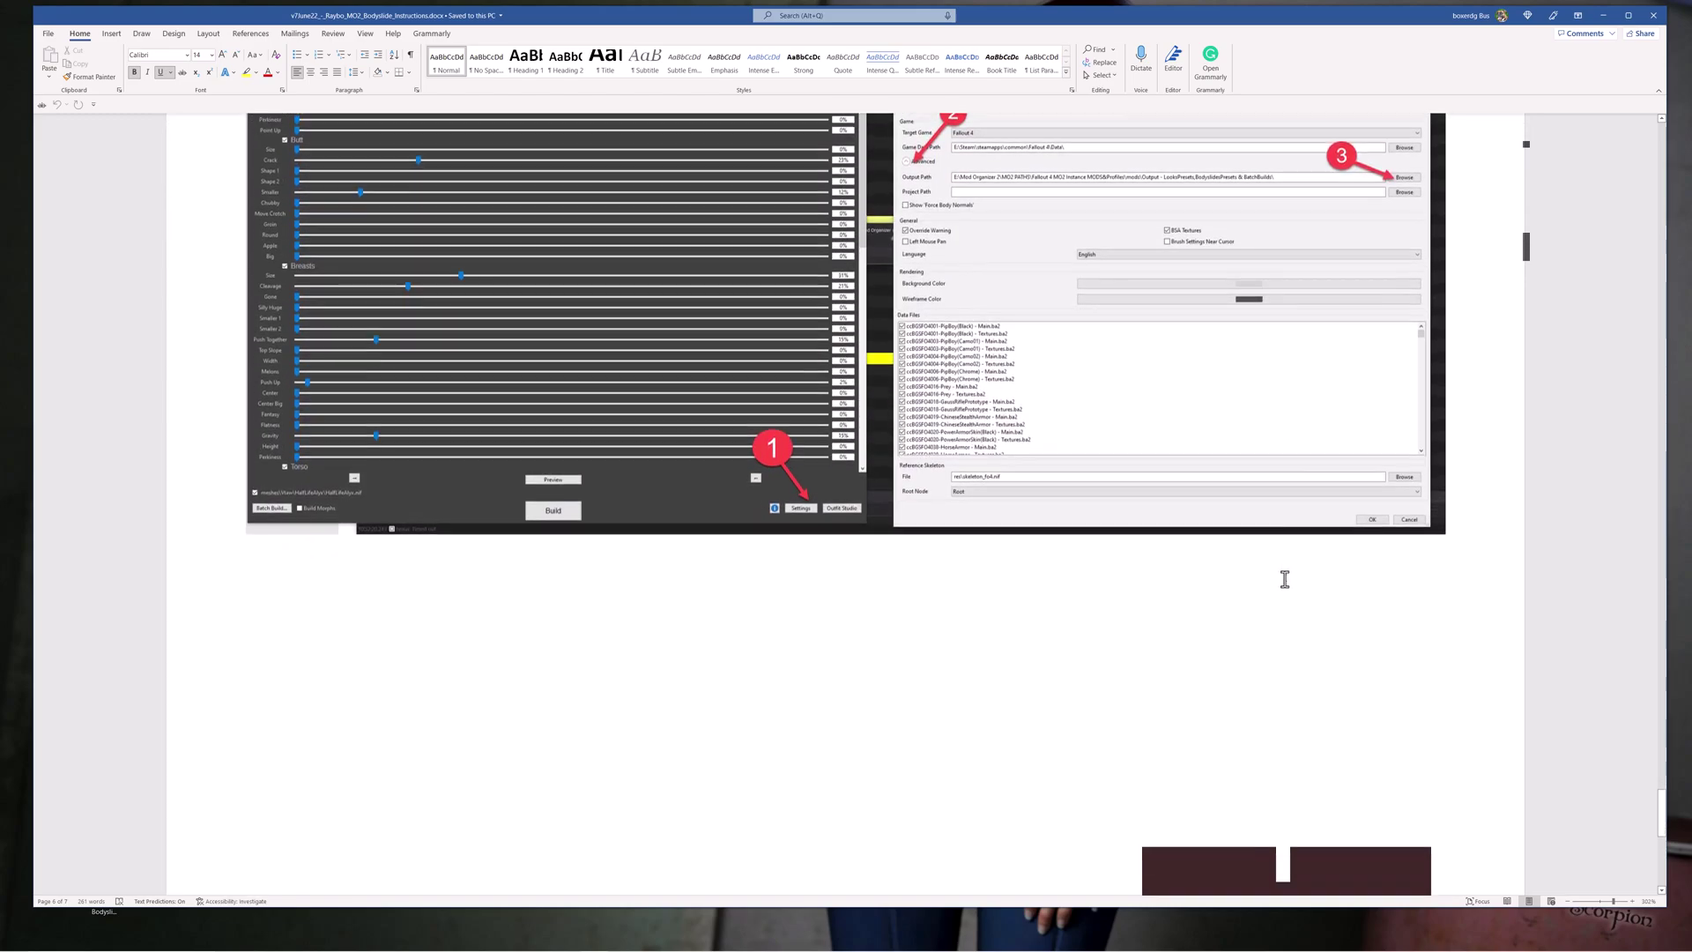
{"action": "scroll", "coordinate": [1284, 579], "scroll_direction": "down", "scroll_amount": 10}
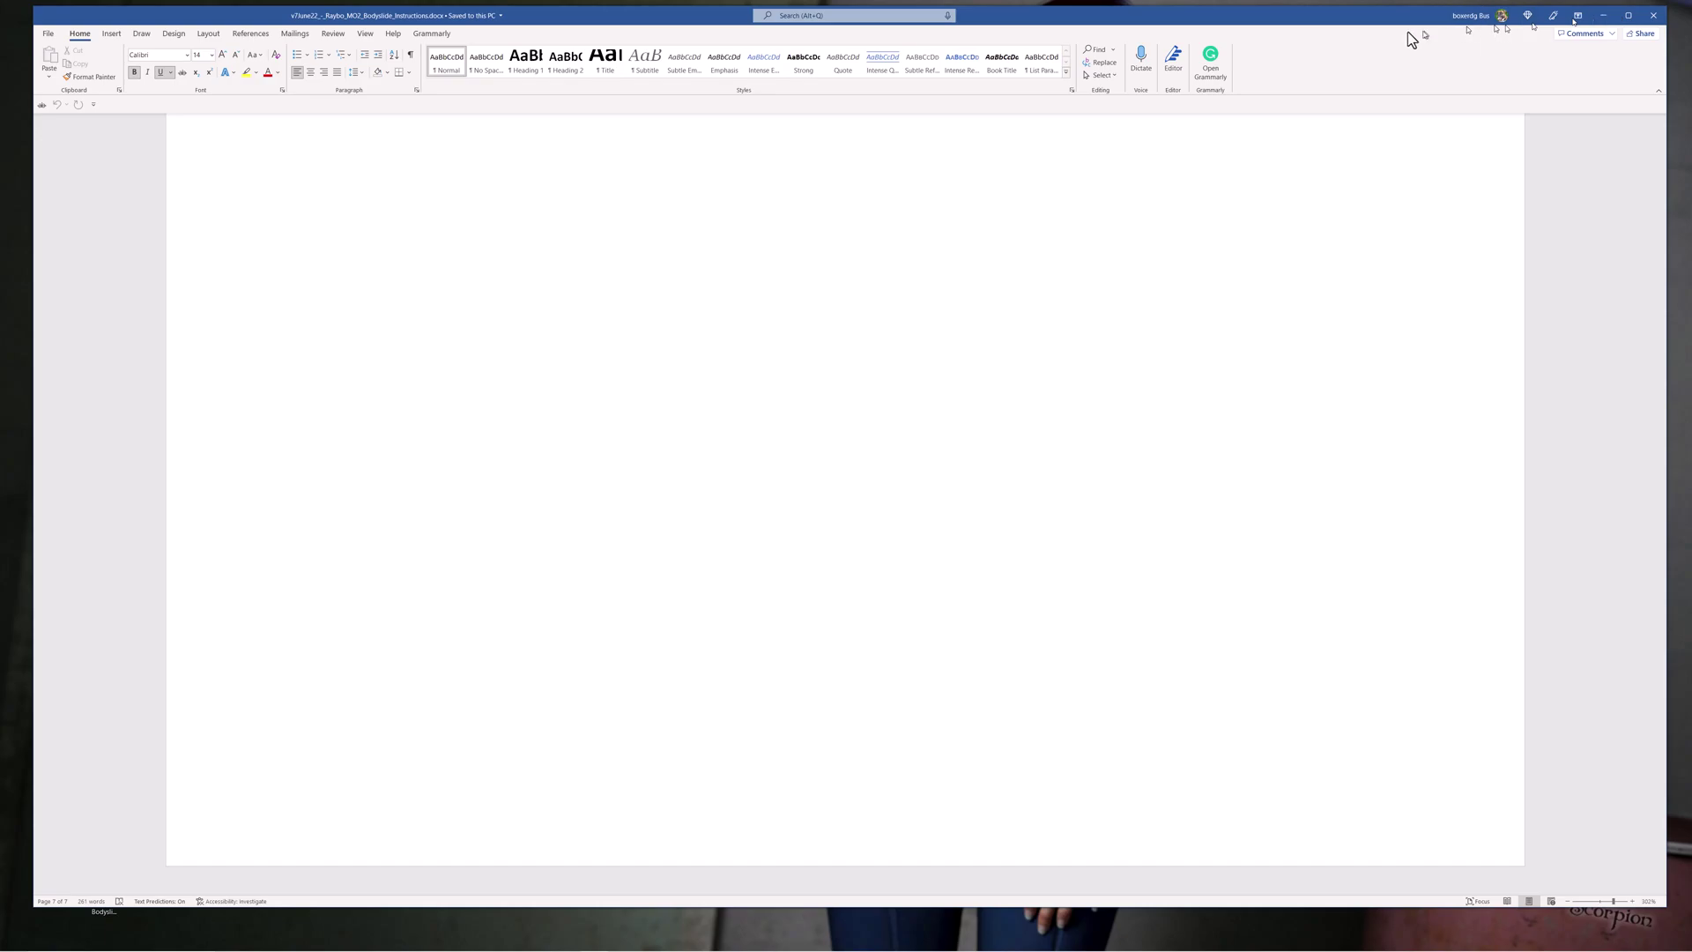
Step: Minimize the document and open the BodySlide x64 executable's configuration in Mod Organizer
{"action": "left_click_drag", "start_coordinate": [1377, 24], "coordinate": [1375, 593]}
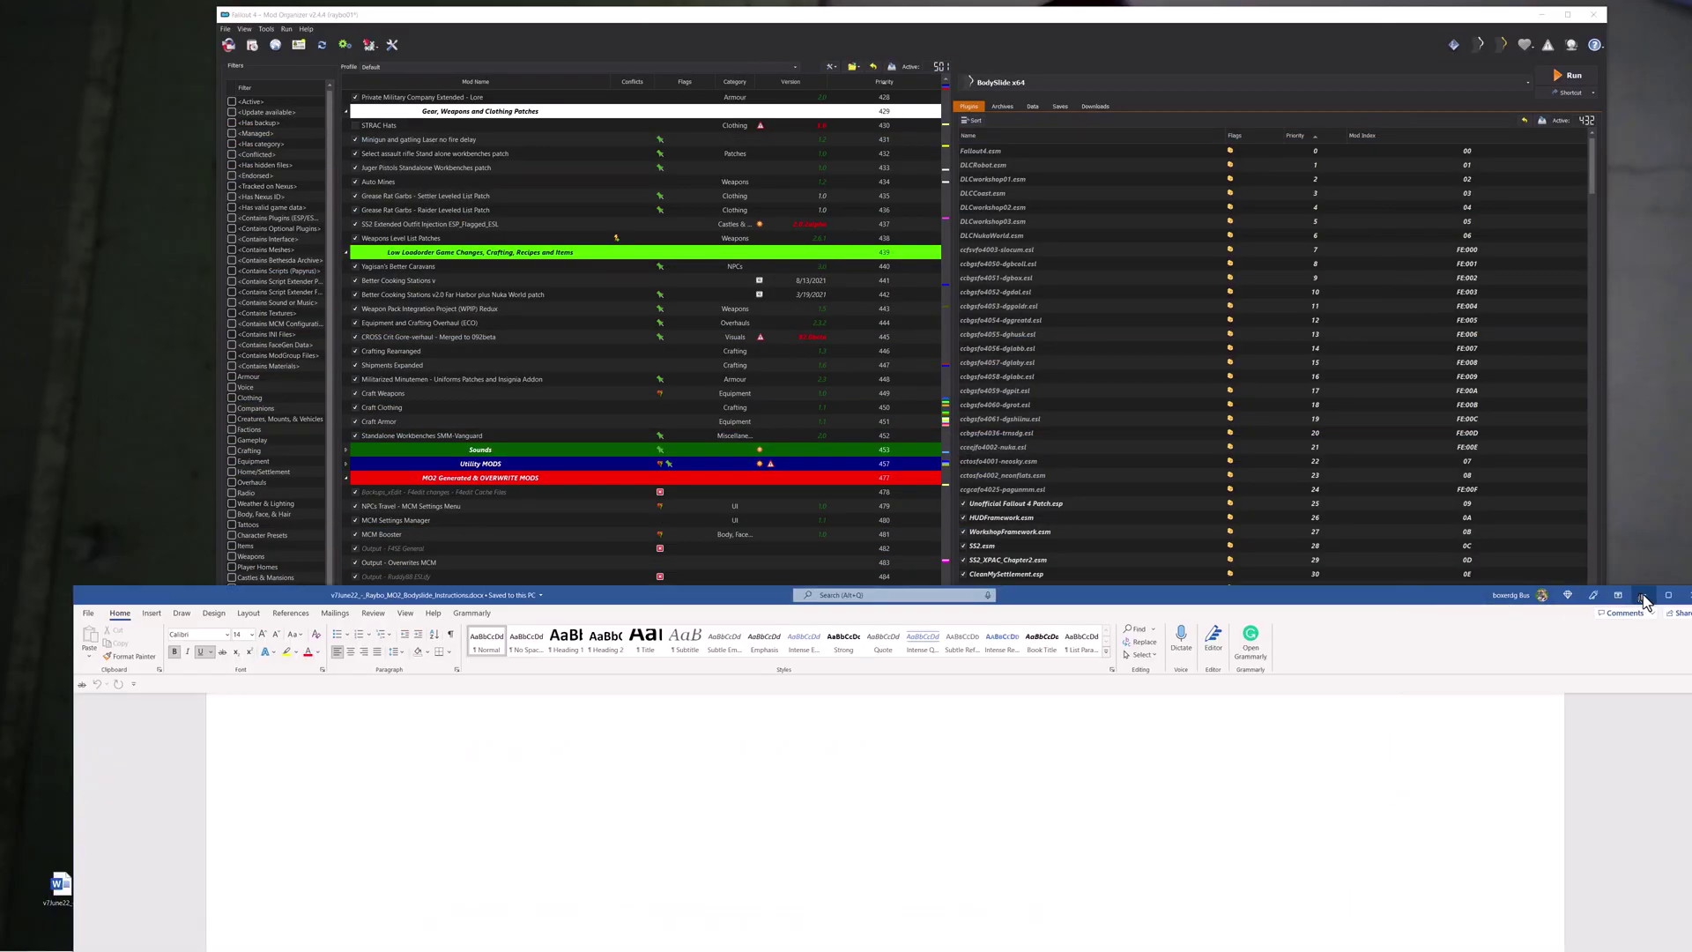
{"action": "left_click", "coordinate": [1644, 593]}
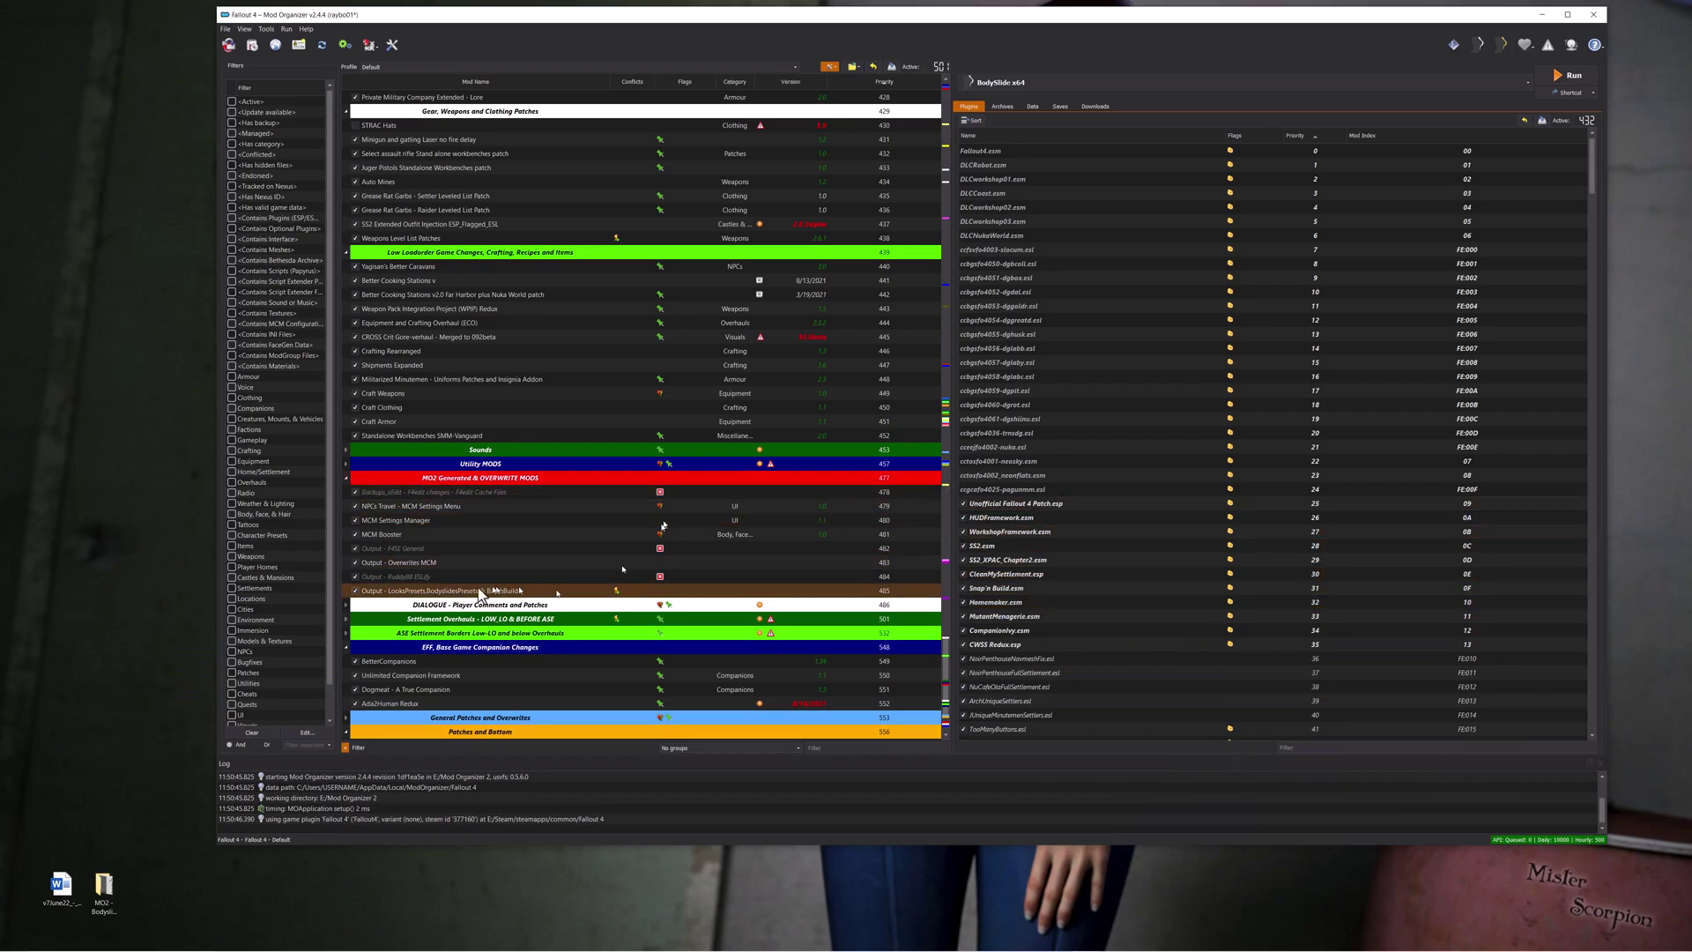
{"action": "left_click", "coordinate": [1345, 83]}
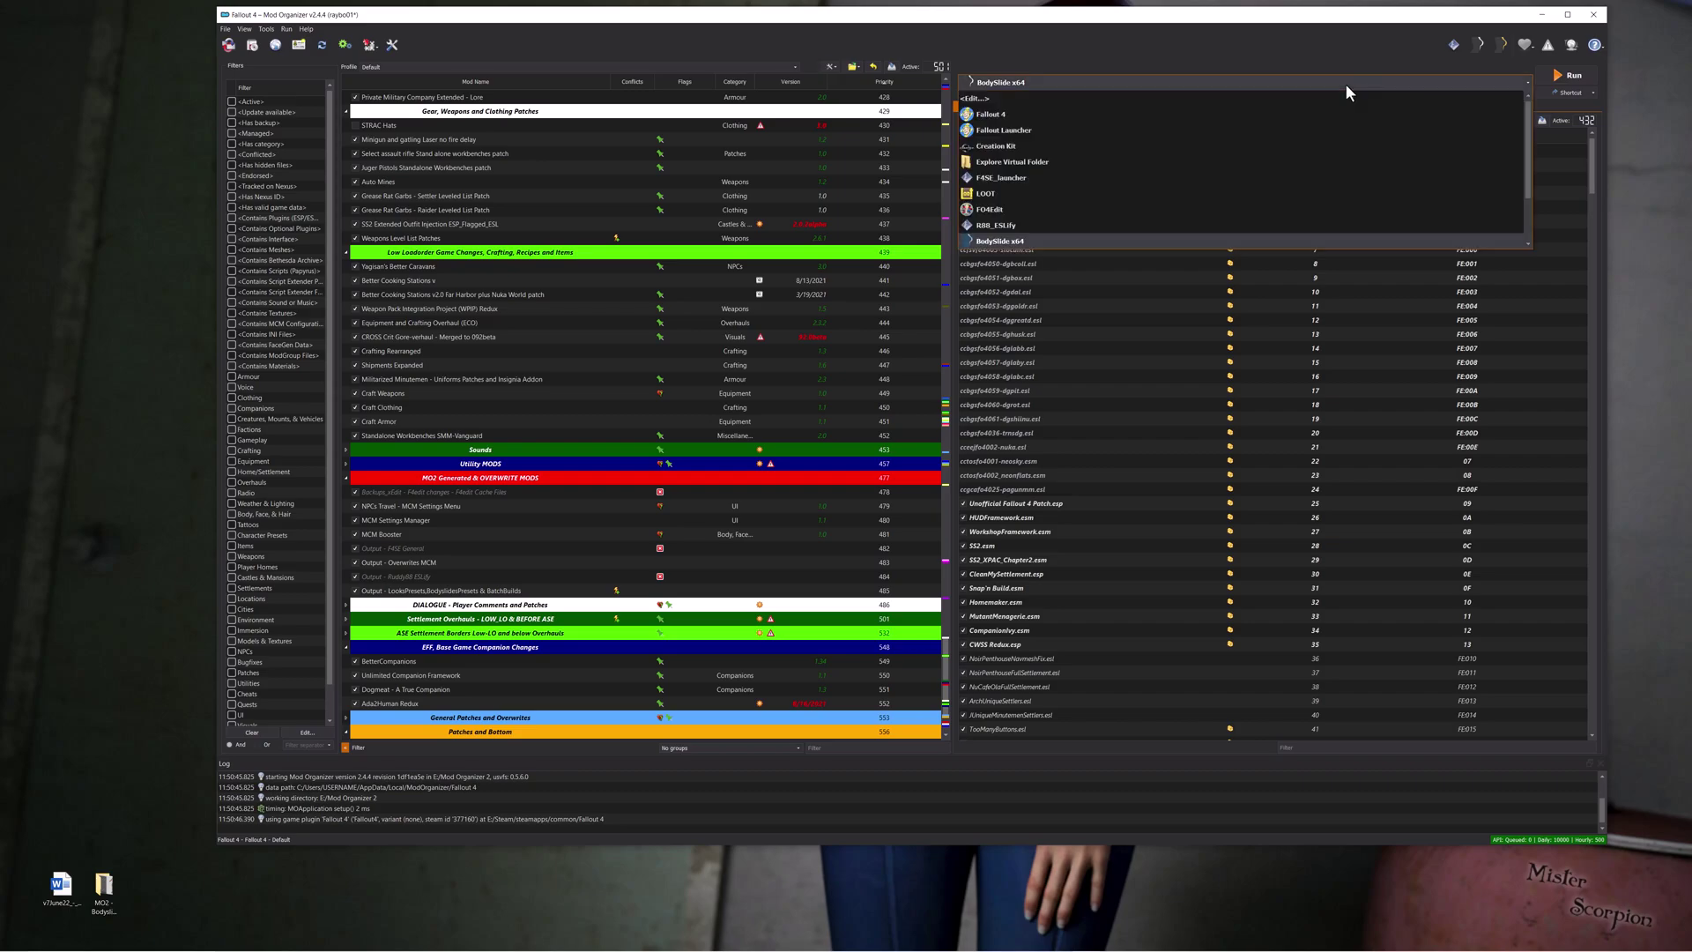
{"action": "left_click", "coordinate": [1289, 240]}
{"action": "left_click", "coordinate": [1109, 83]}
{"action": "left_click", "coordinate": [1074, 94]}
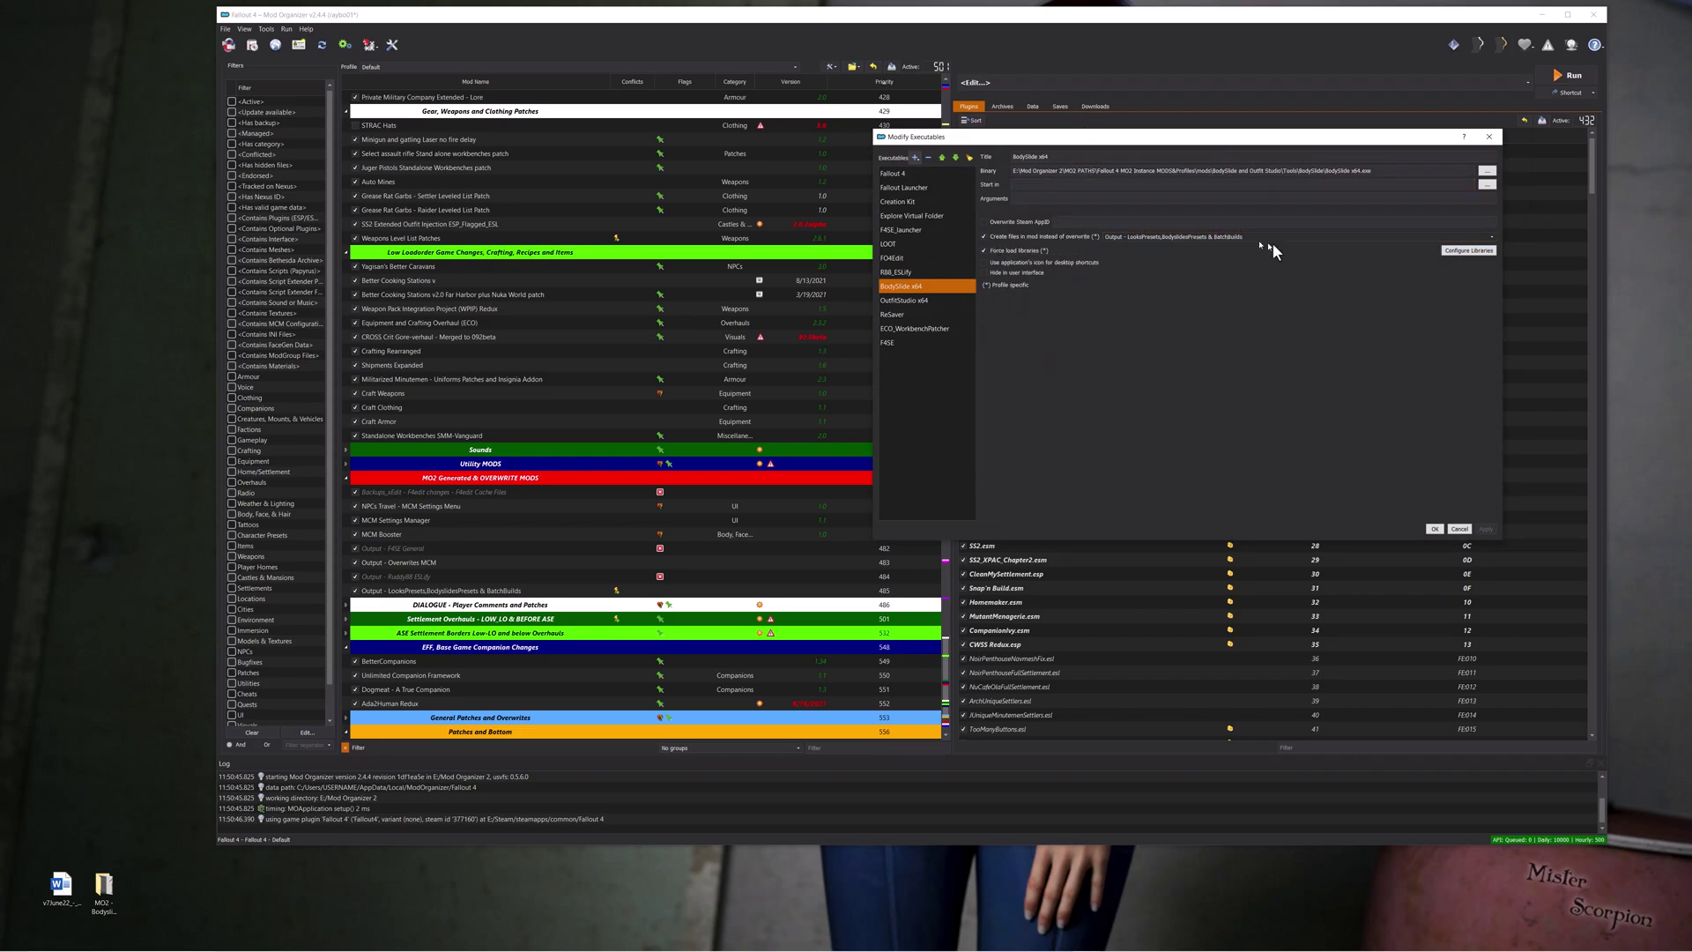
Step: Browse the mods offered for created files, keep "Output - LooksPresets,BodyslidesPresets & BatchBuilds", and accept the executable's settings
{"action": "left_click", "coordinate": [1492, 237]}
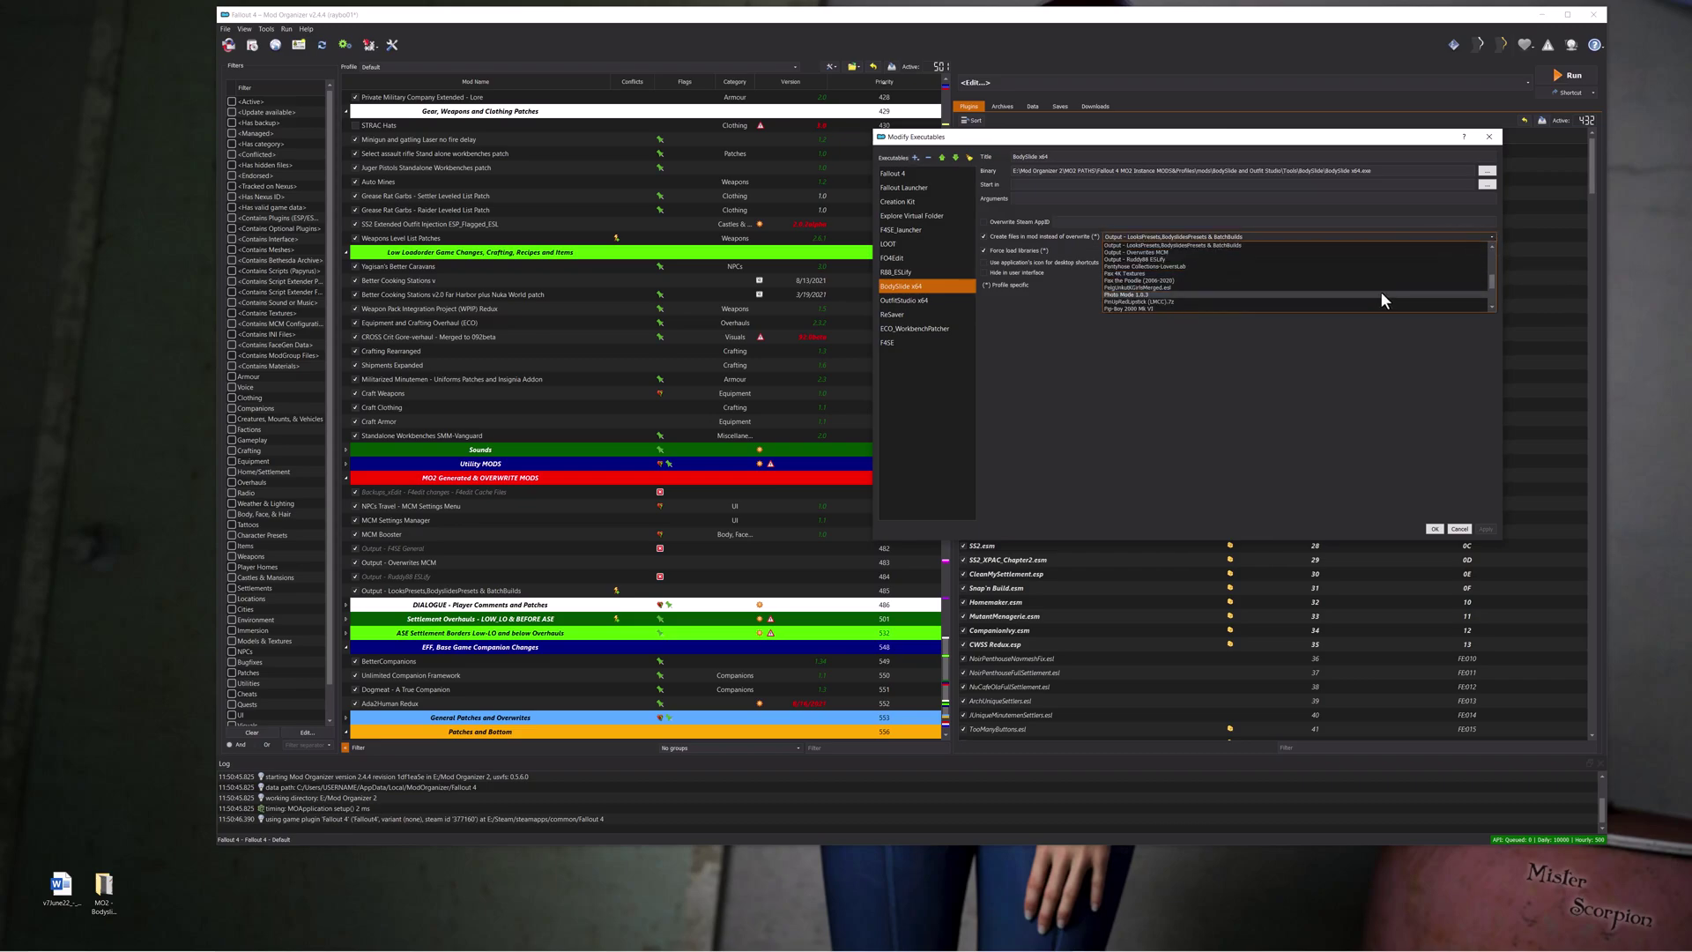
{"action": "scroll", "coordinate": [1377, 292], "scroll_direction": "up", "scroll_amount": 10}
{"action": "scroll", "coordinate": [1377, 293], "scroll_direction": "up", "scroll_amount": 2}
{"action": "left_click", "coordinate": [1255, 226]}
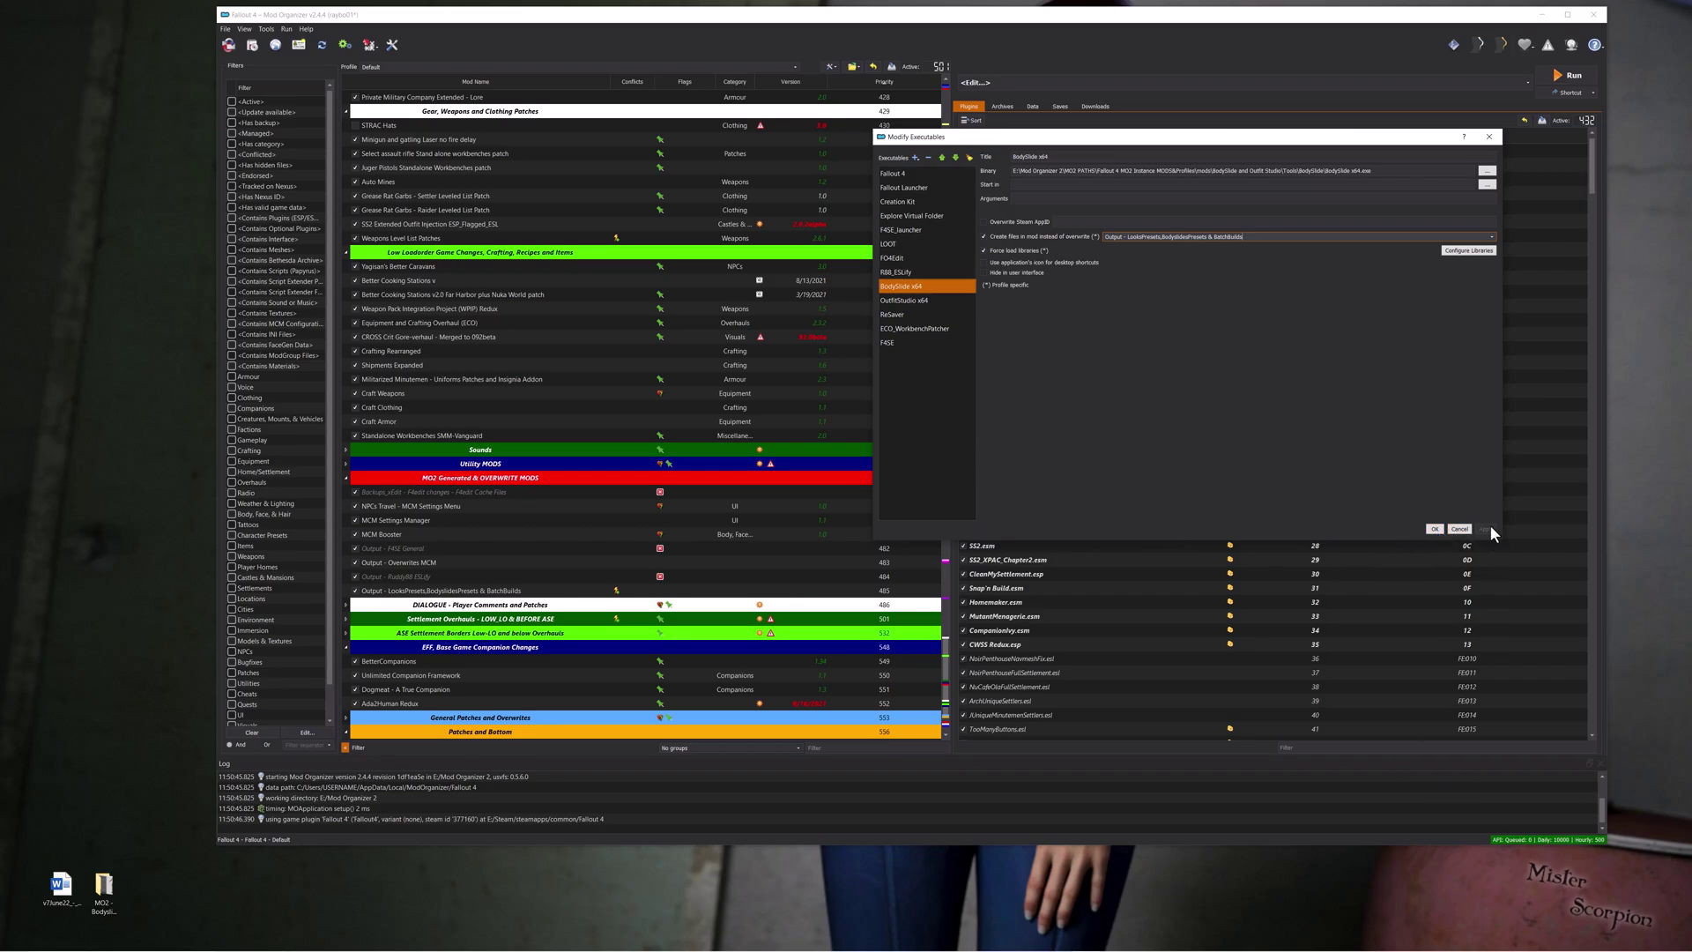
{"action": "left_click", "coordinate": [1435, 529]}
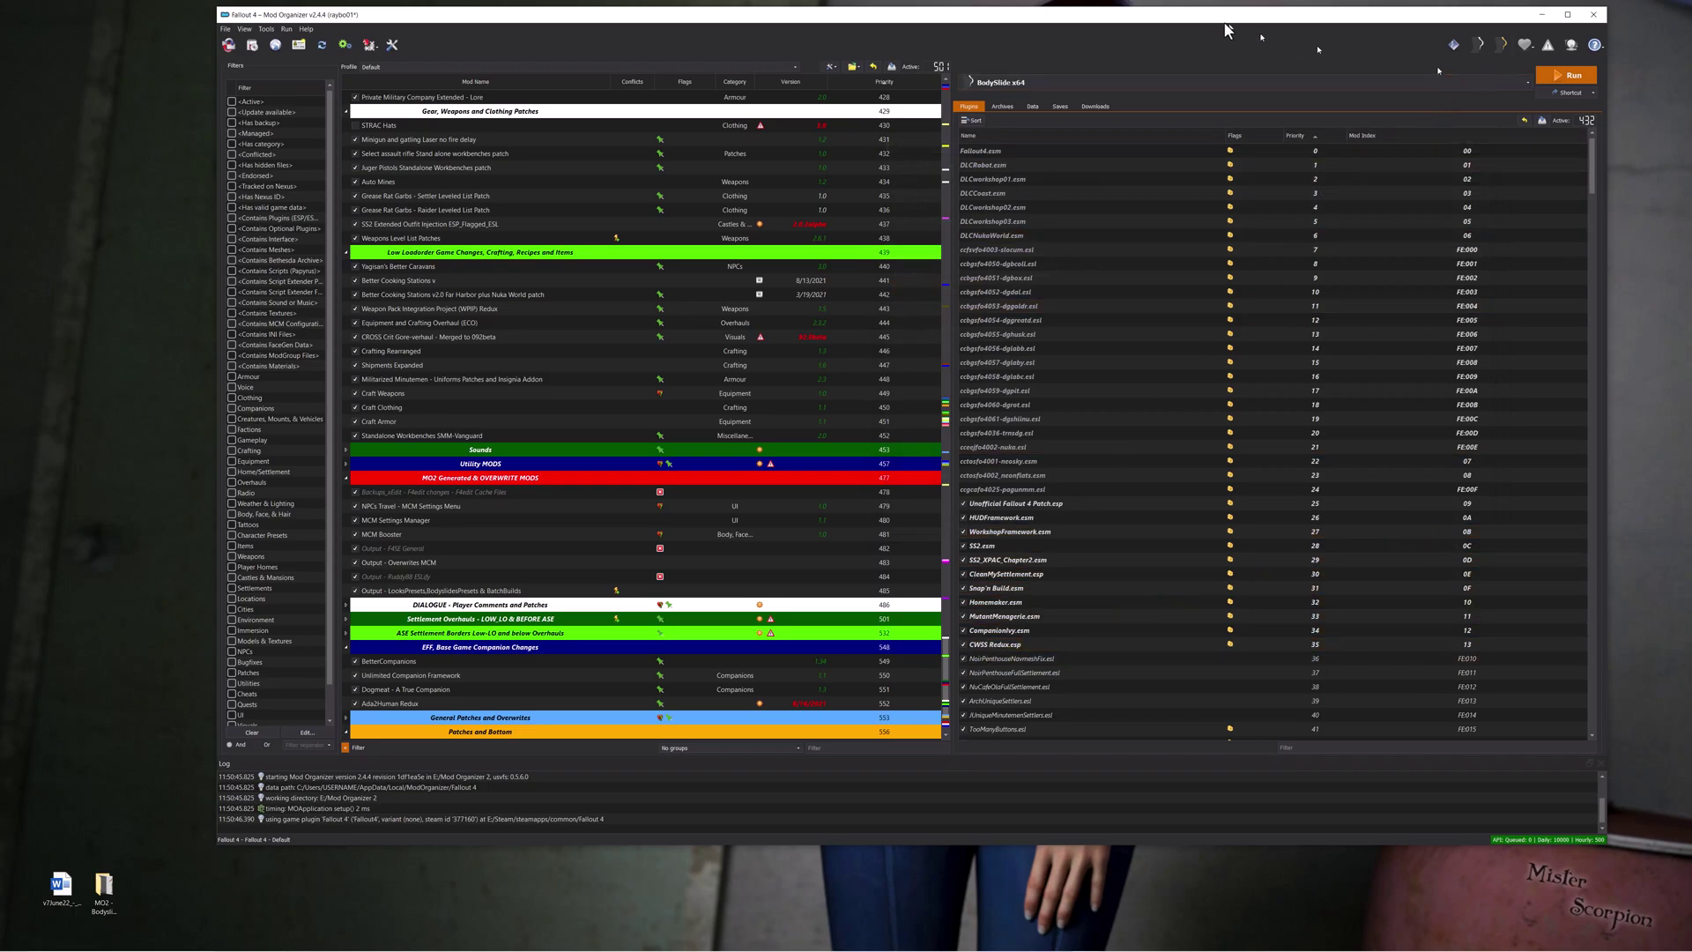
Step: Launch BodySlide x64 from Mod Organizer and reposition its window on the desktop
{"action": "left_click_drag", "start_coordinate": [1214, 19], "coordinate": [1168, 53]}
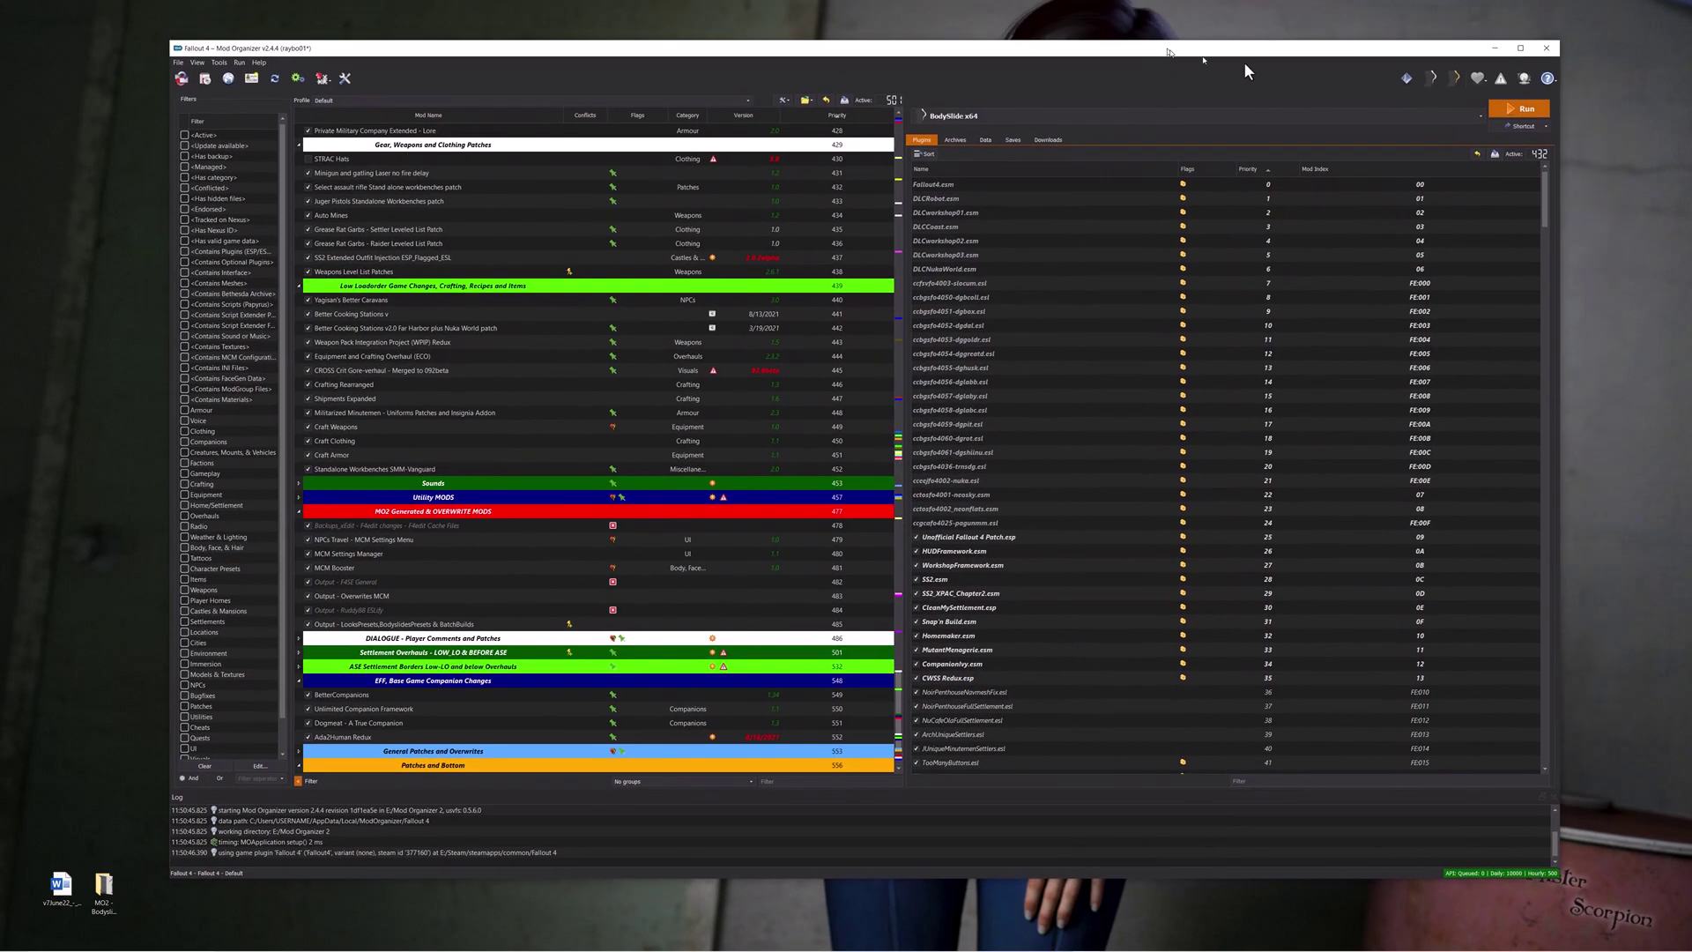
{"action": "left_click", "coordinate": [1522, 110]}
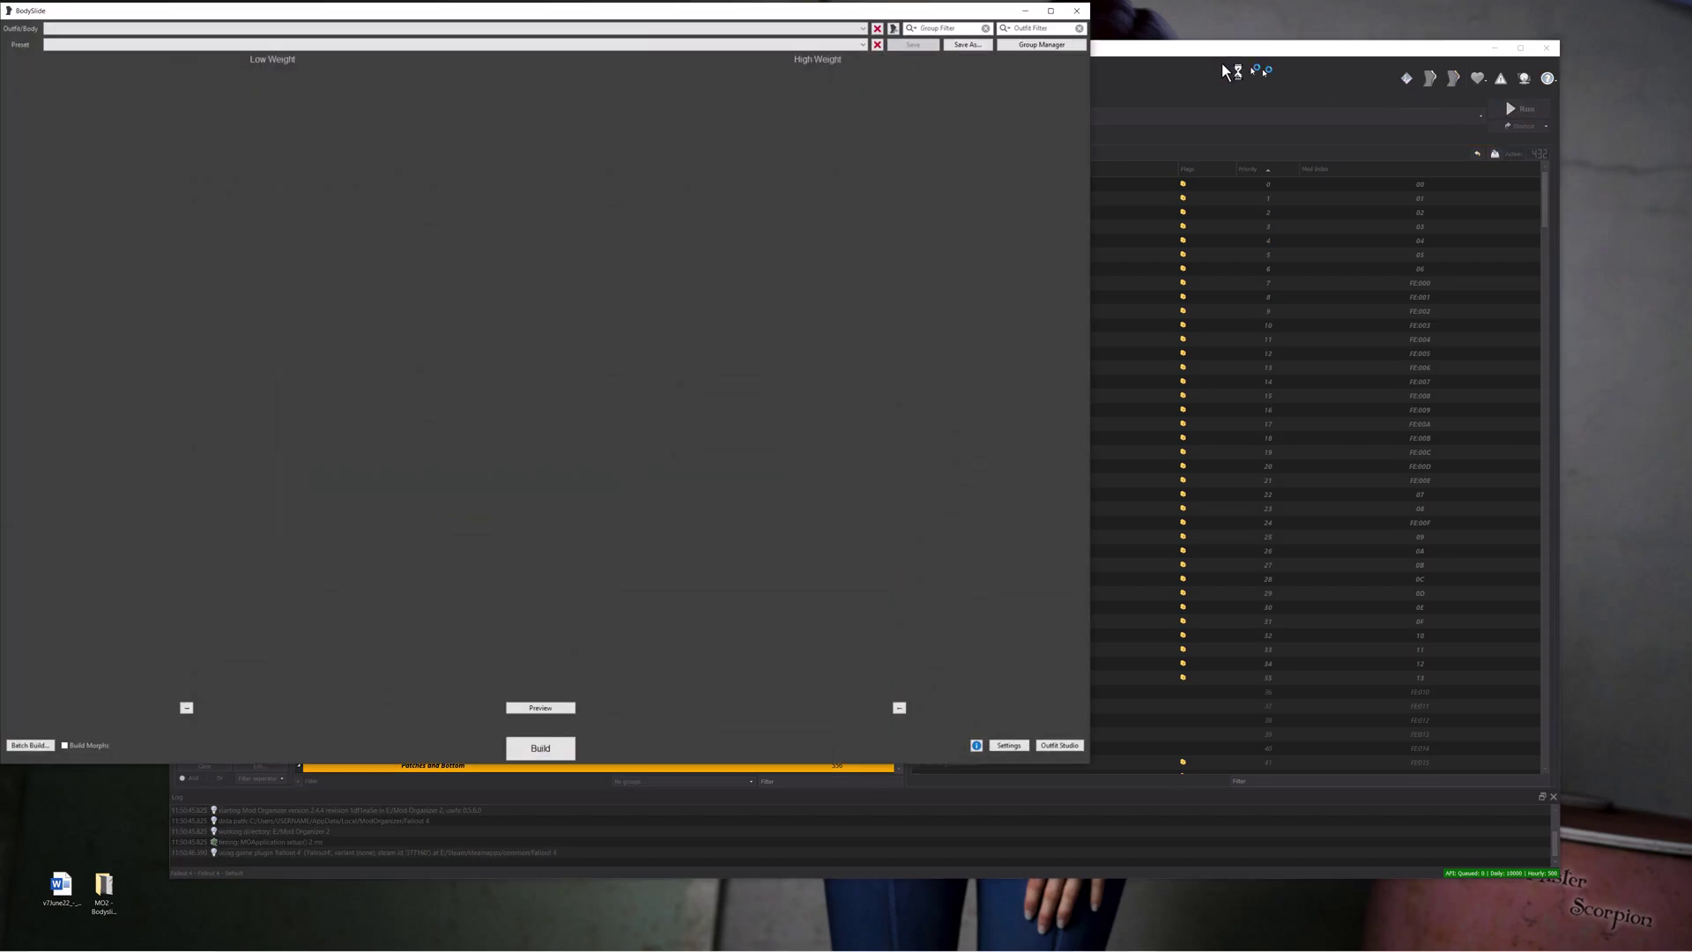
{"action": "left_click_drag", "start_coordinate": [564, 16], "coordinate": [695, 39]}
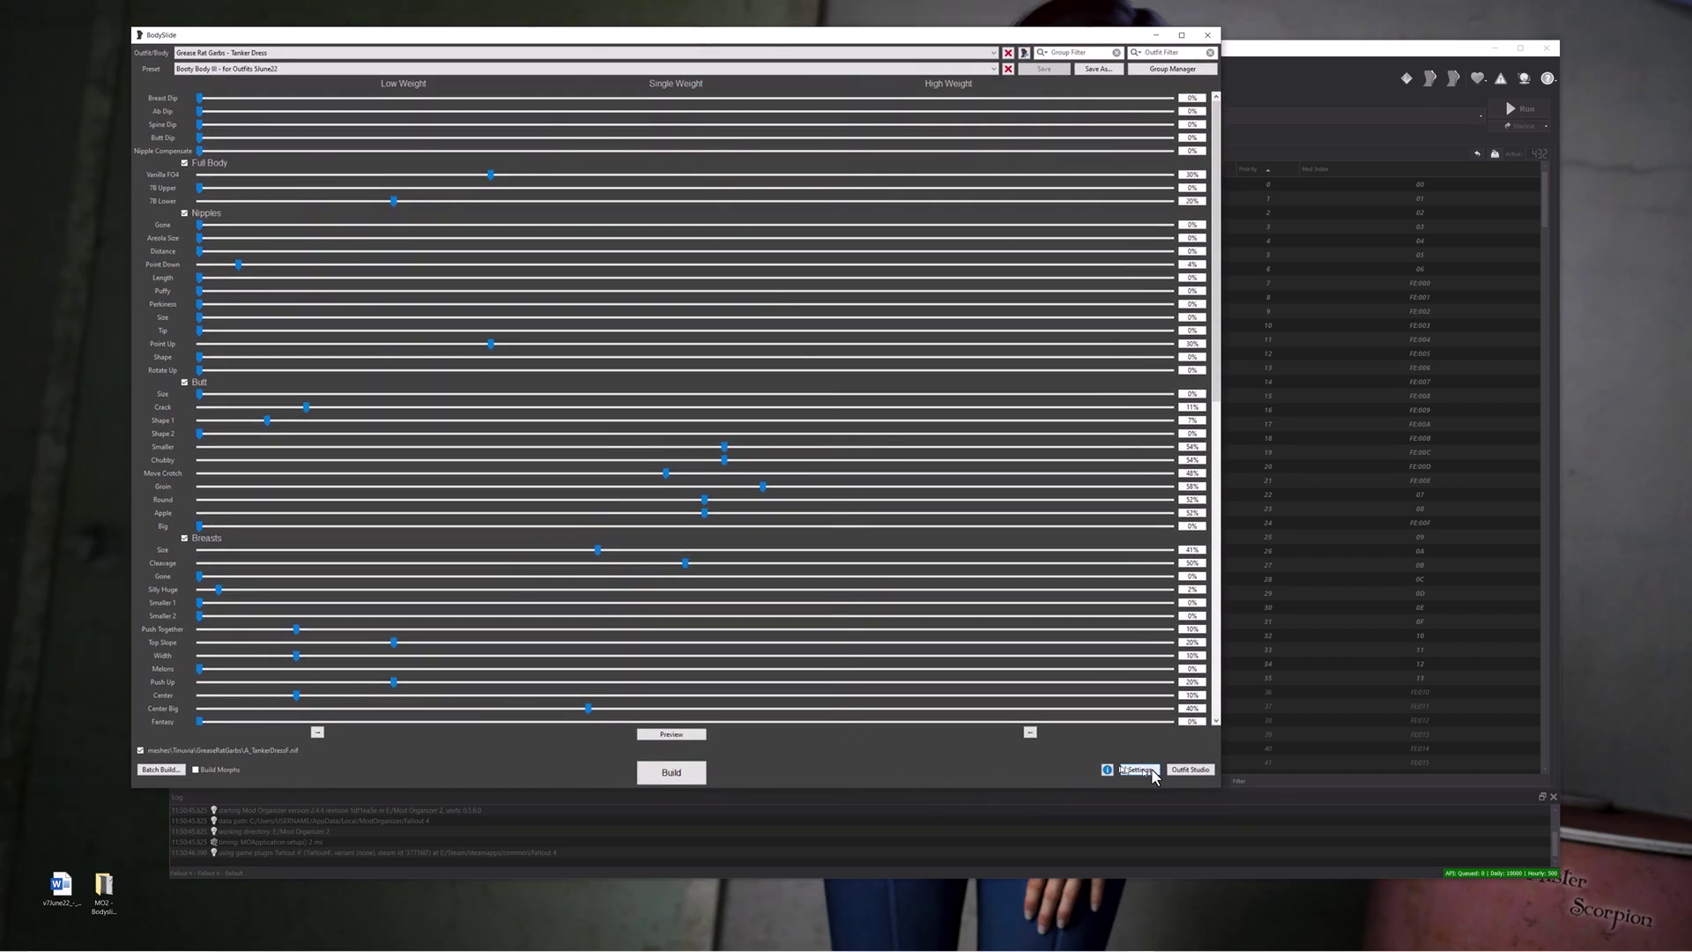
Step: Open BodySlide's advanced settings, inspect the folder used as Output Path, and close the folder picker without changing it
{"action": "left_click", "coordinate": [1139, 769]}
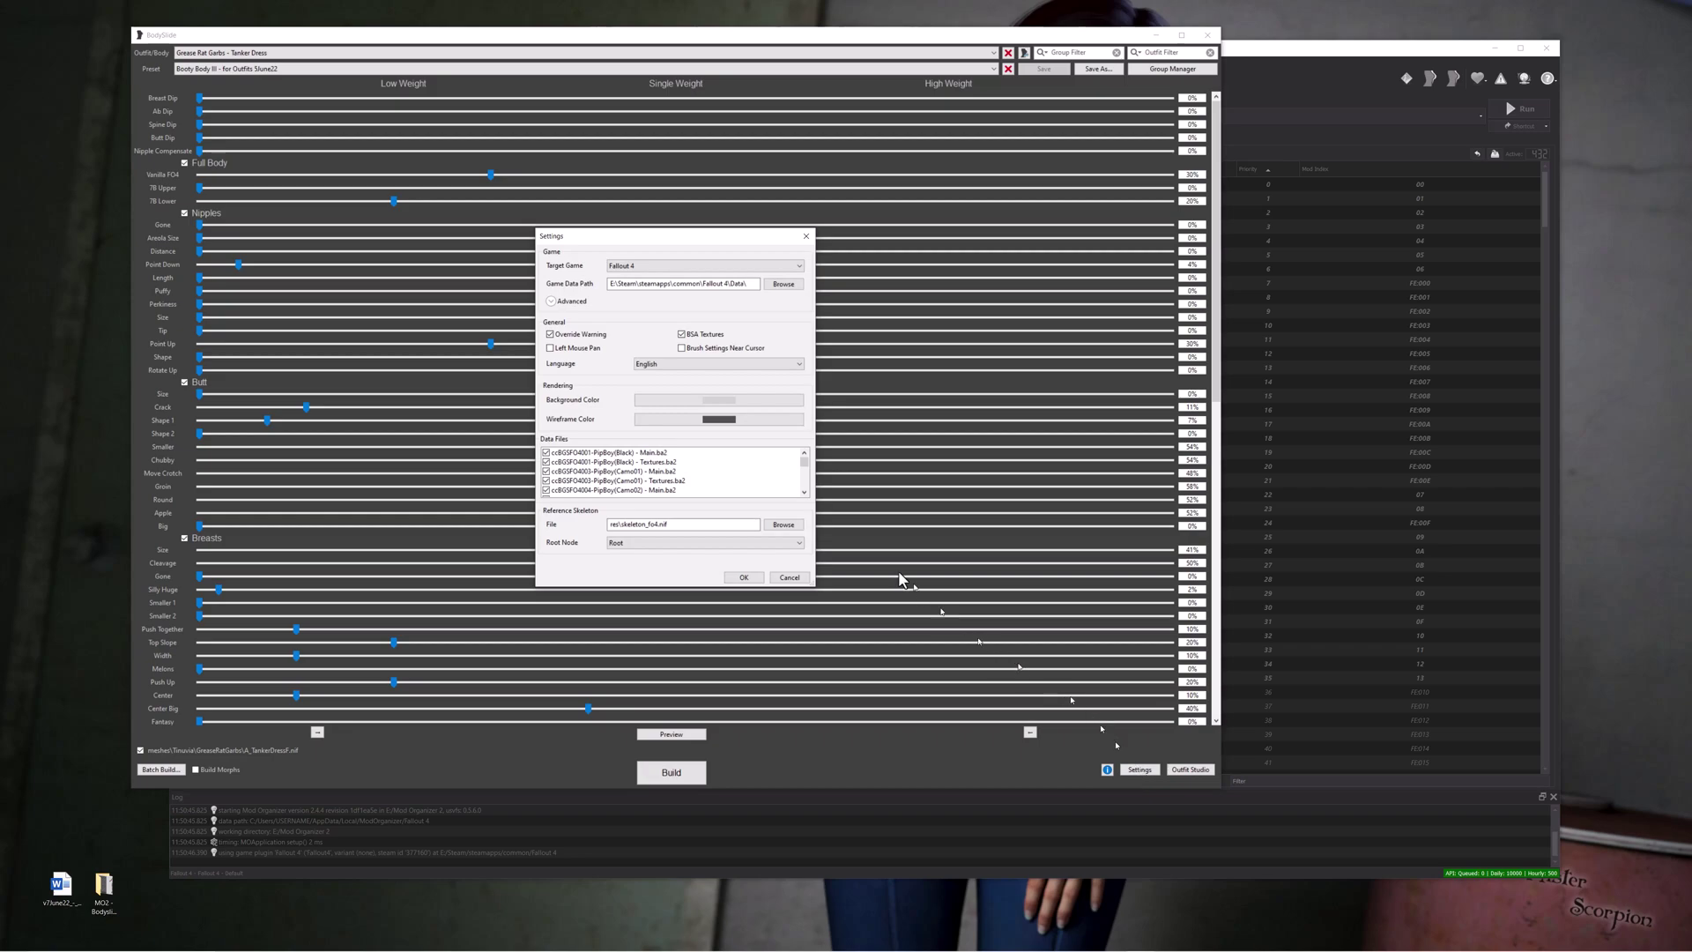
{"action": "left_click", "coordinate": [551, 302]}
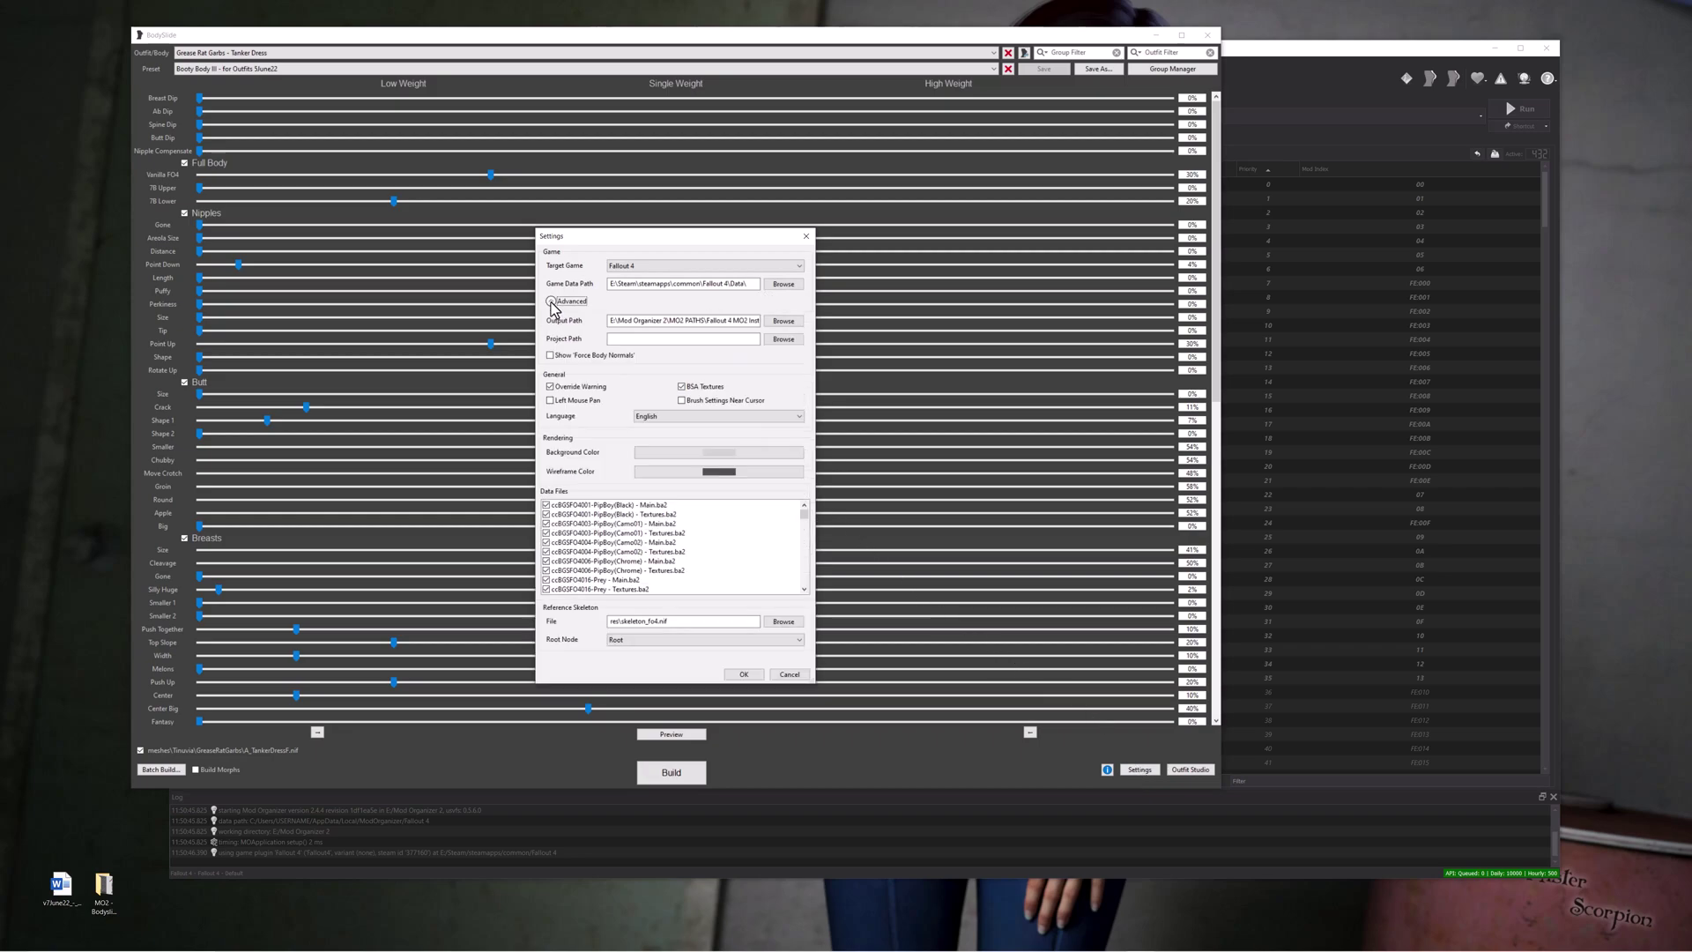
{"action": "left_click", "coordinate": [783, 321]}
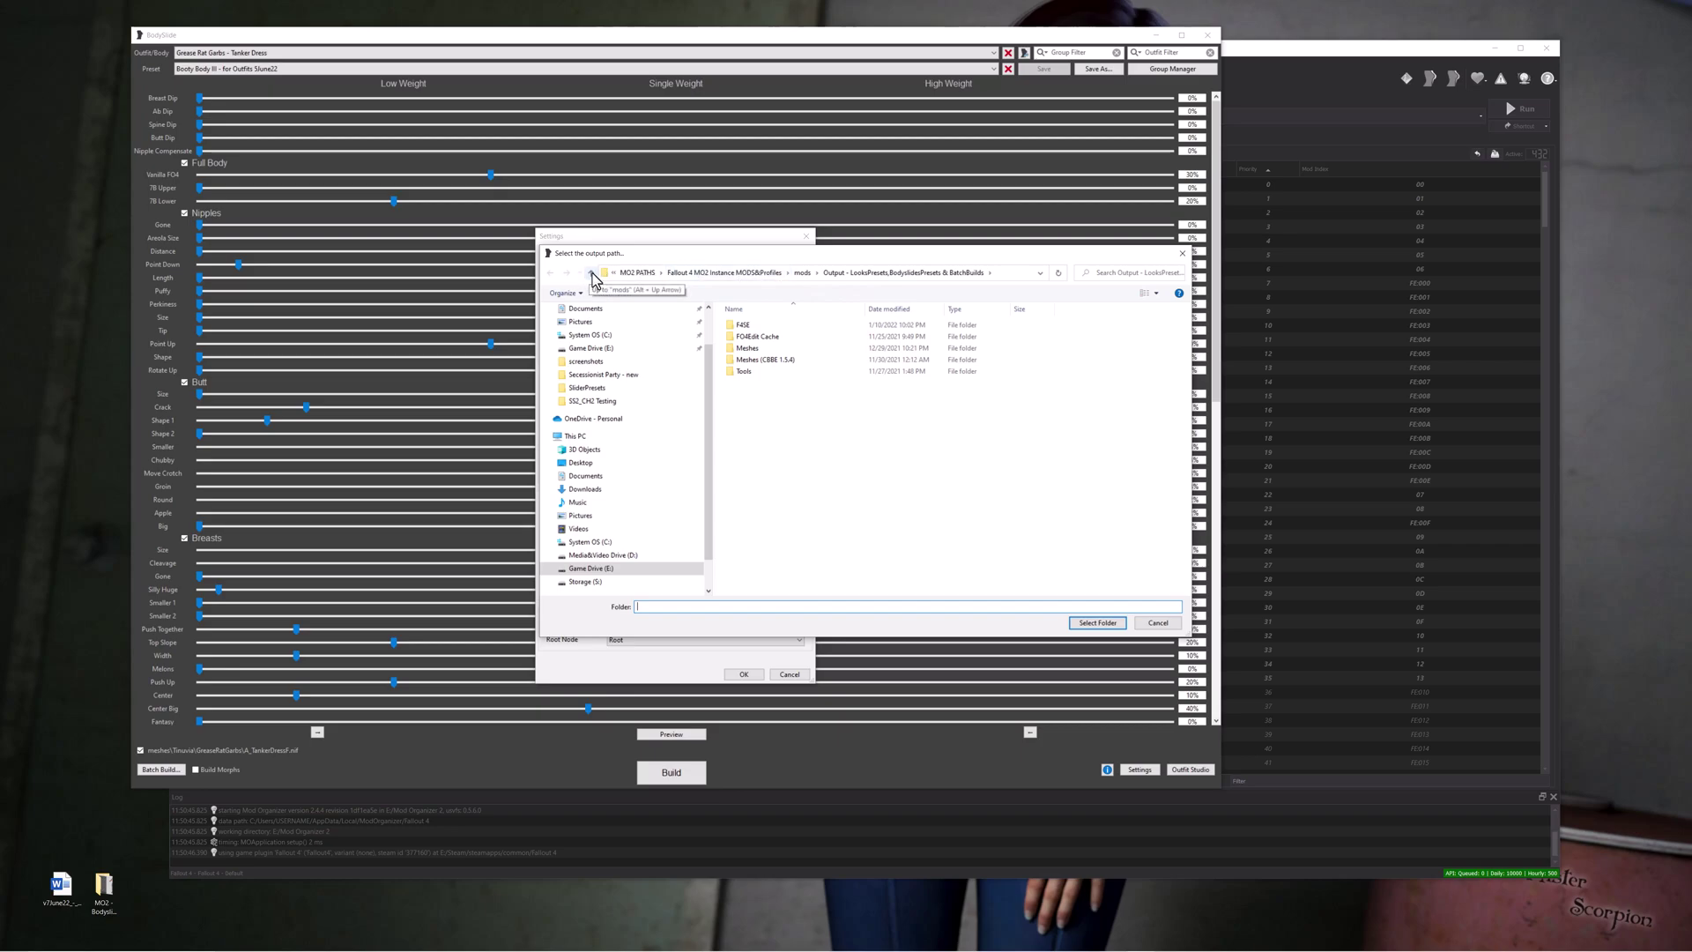
{"action": "left_click", "coordinate": [1184, 256]}
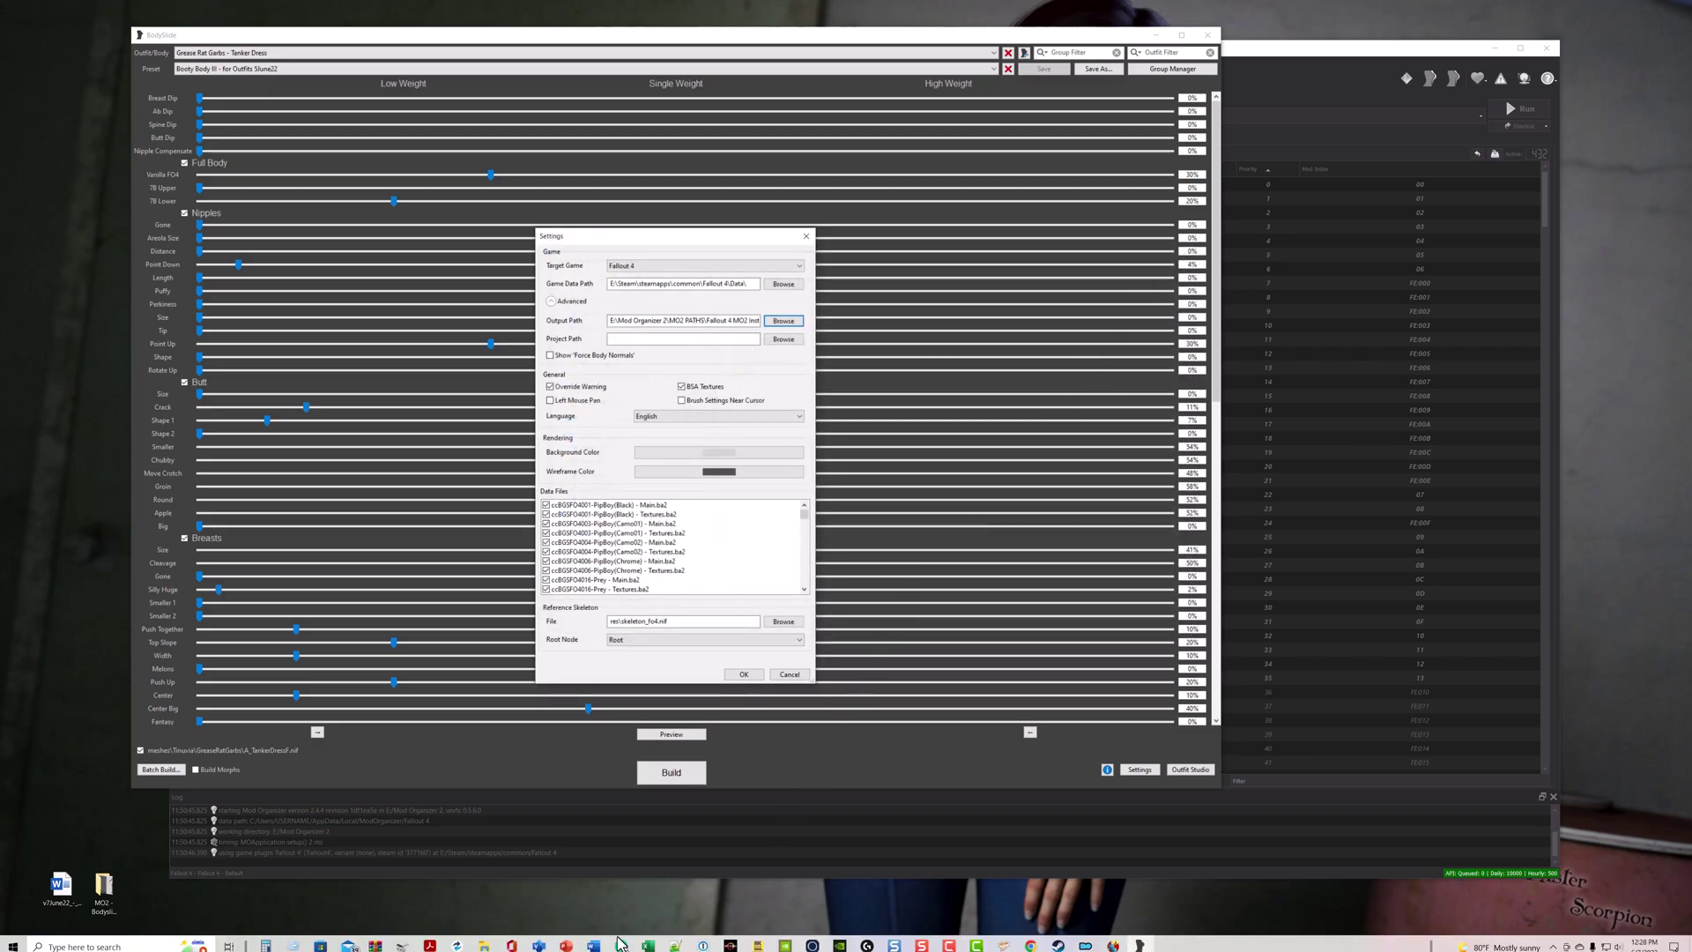
Step: Switch to File Explorer and open the mods folder inside "Fallout 4 MO2 Instance MODS&Profiles"
{"action": "left_click", "coordinate": [1116, 936]}
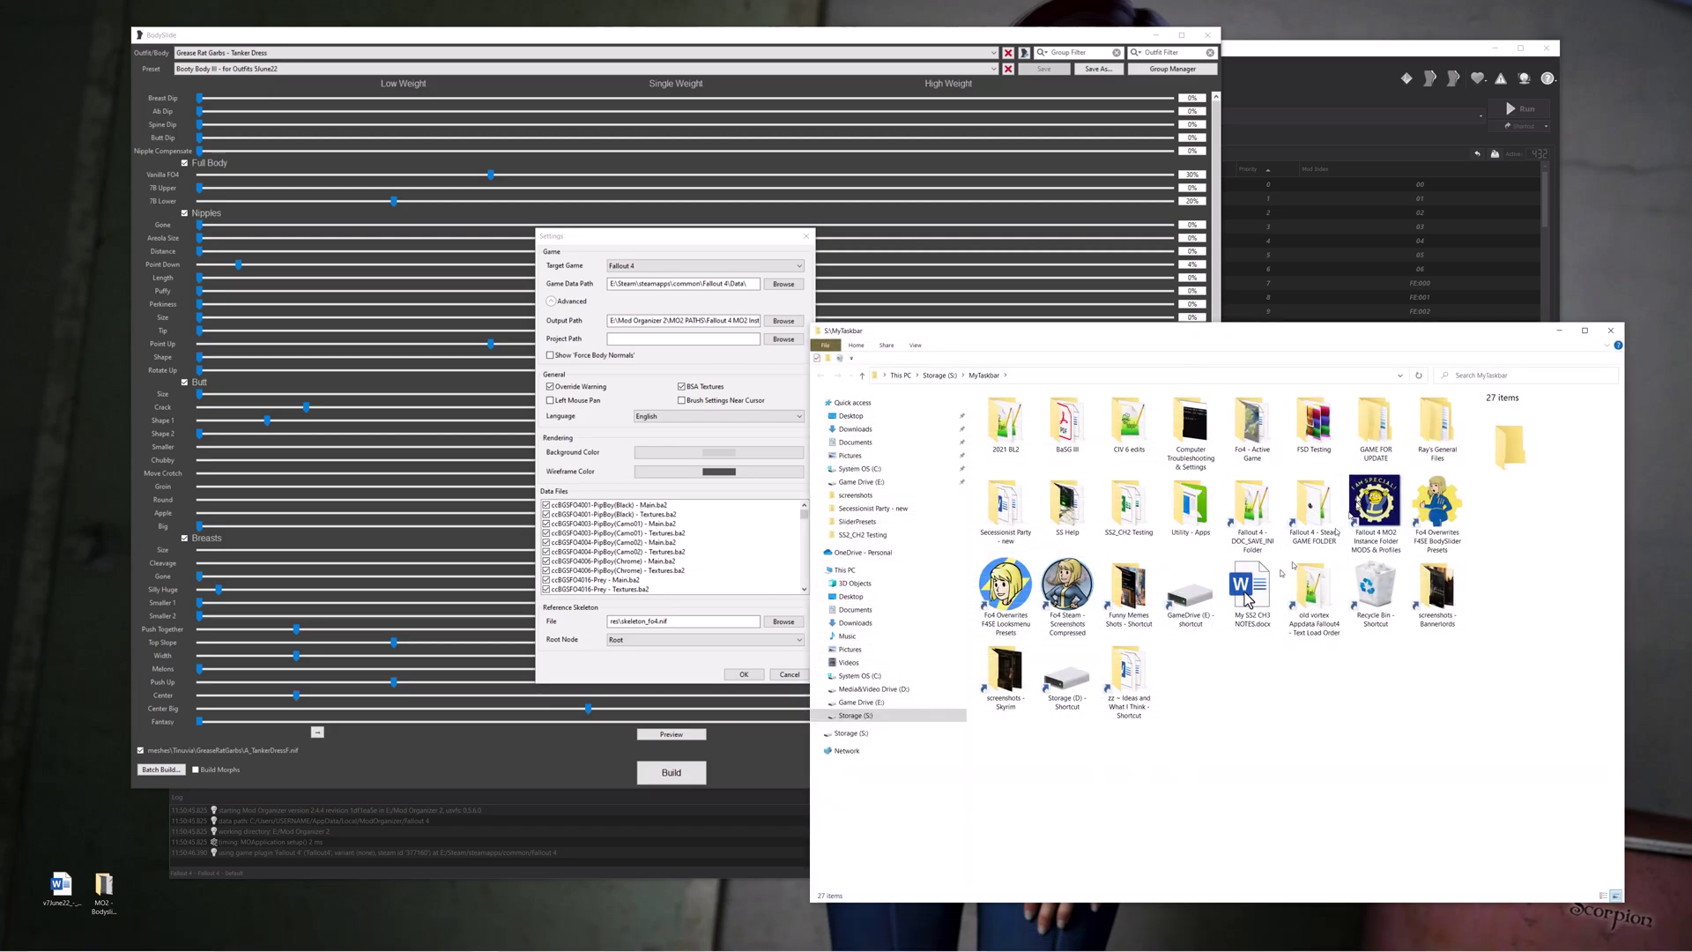
{"action": "double_click", "coordinate": [1381, 522]}
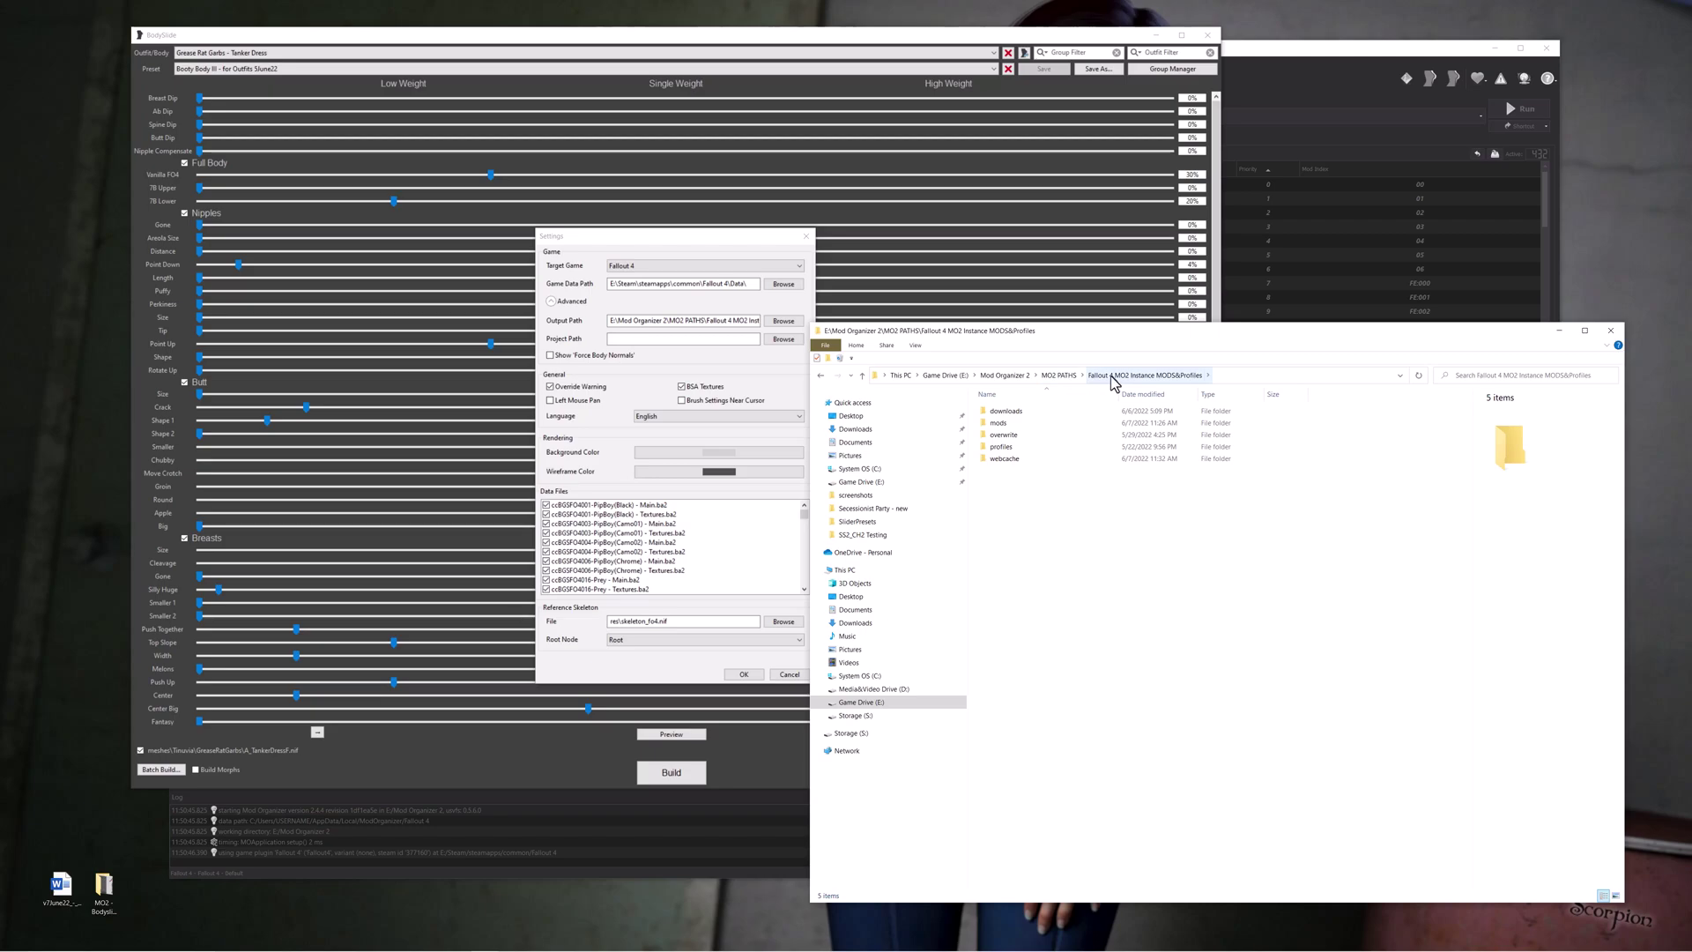
{"action": "left_click", "coordinate": [1058, 376]}
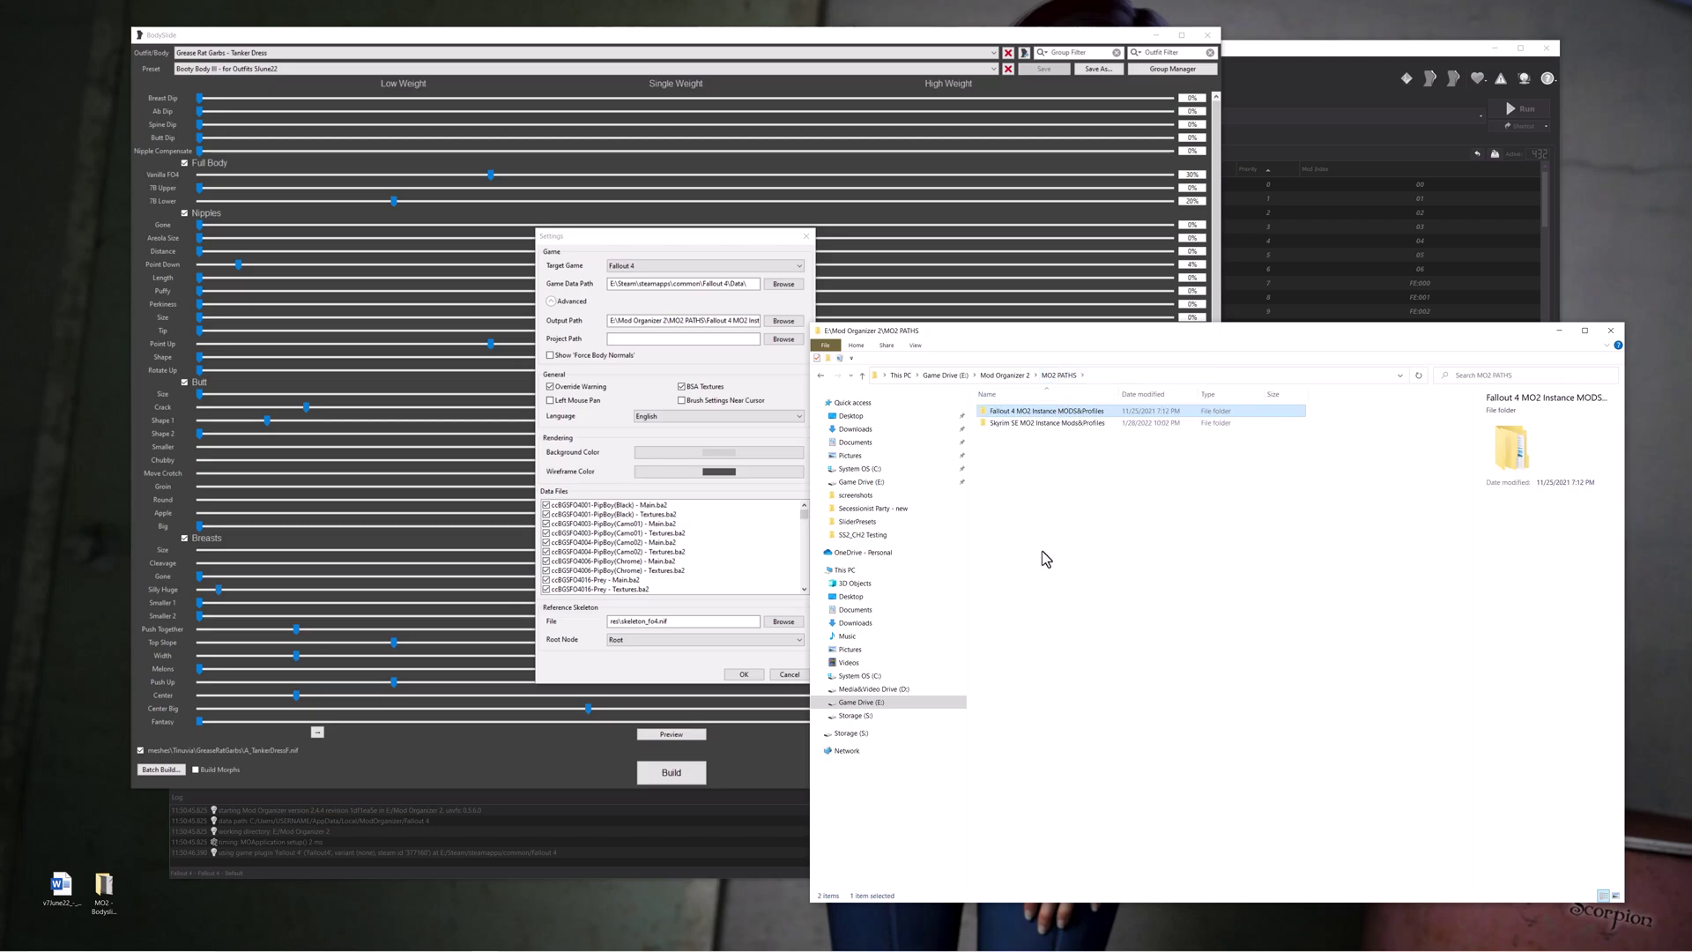
{"action": "double_click", "coordinate": [1020, 414]}
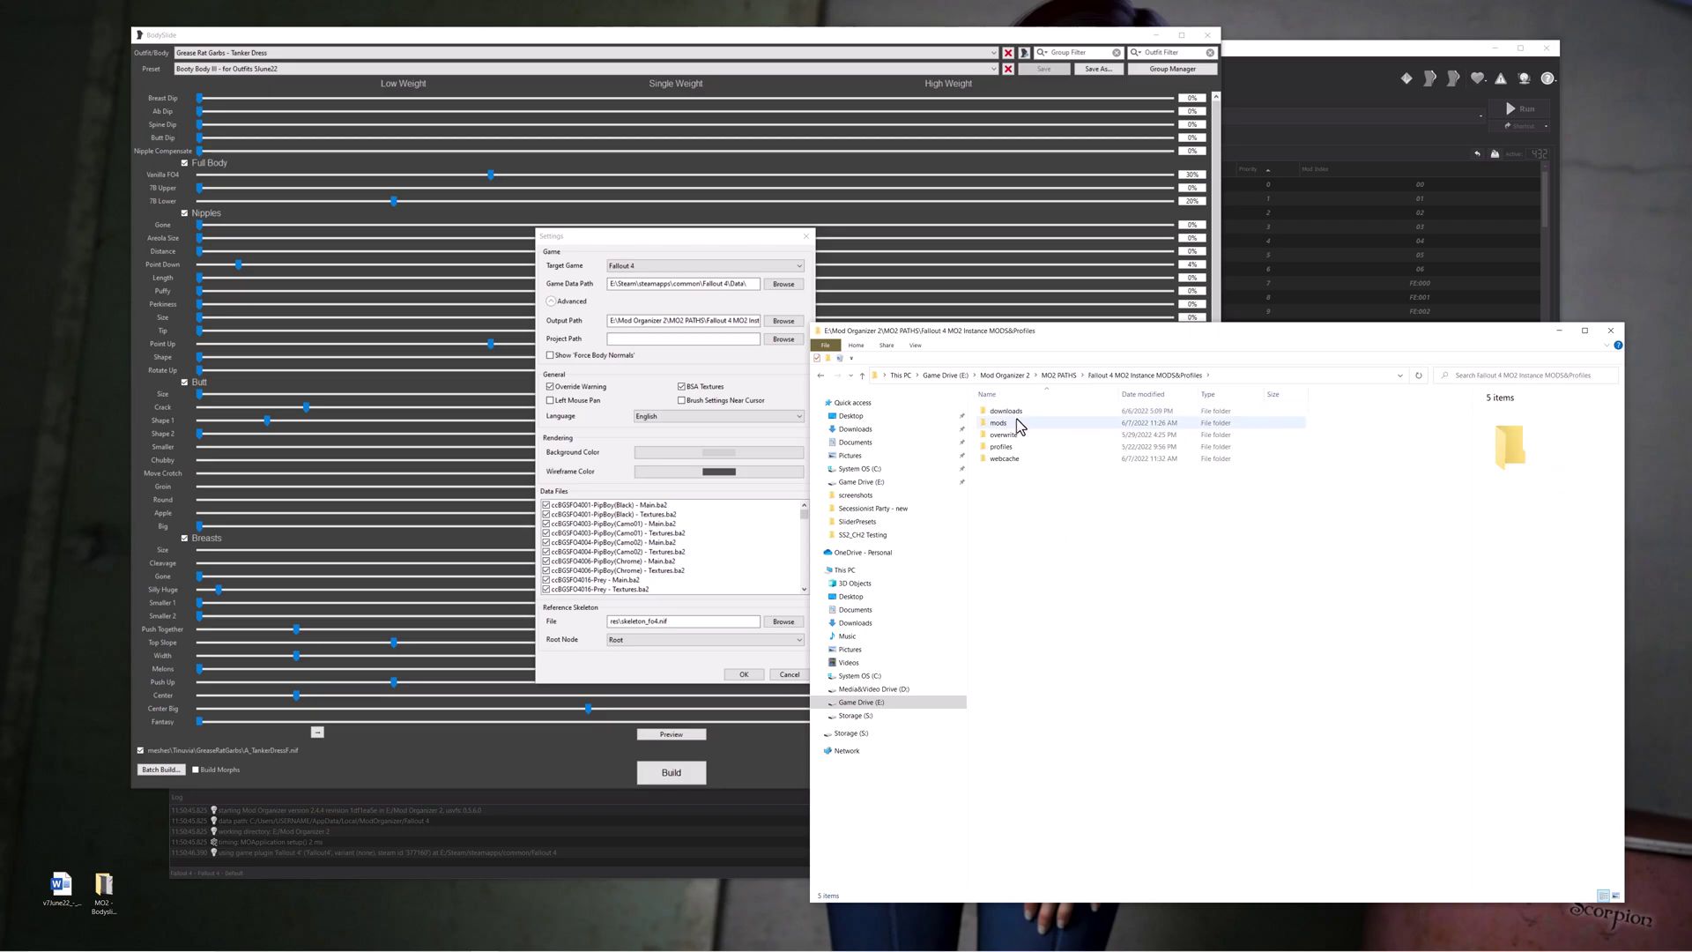
{"action": "double_click", "coordinate": [999, 423]}
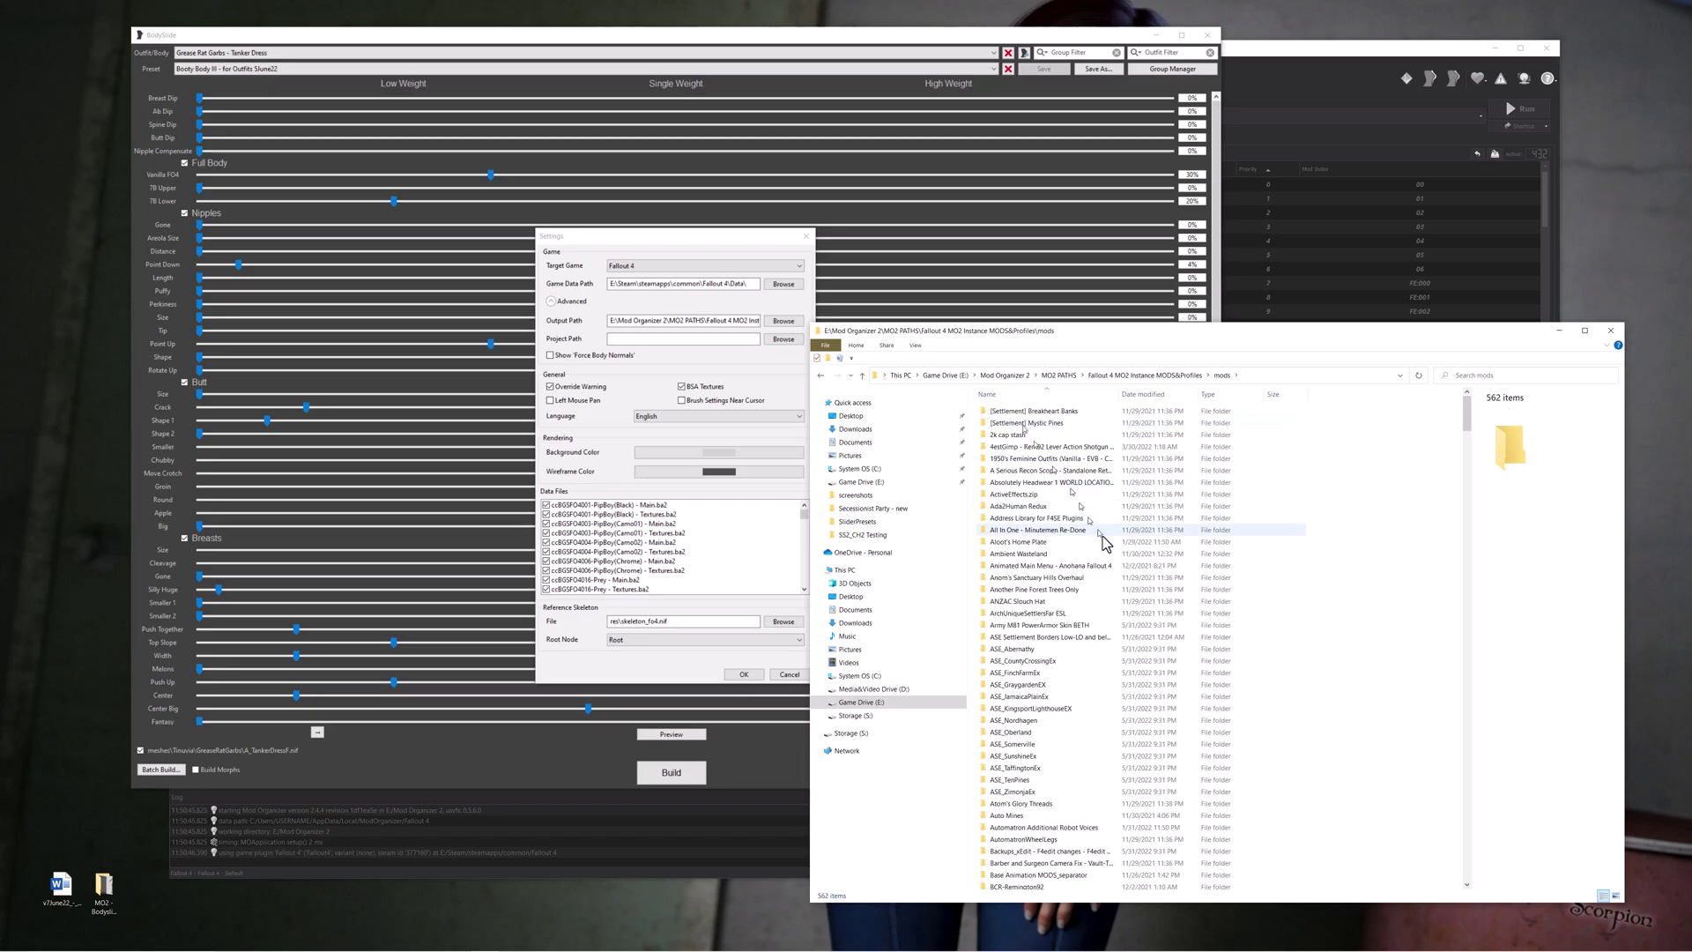
Step: Locate and select the "Output - LooksPresets,BodyslidesPresets & BatchBuilds" folder among the mods, and return to BodySlide's settings
{"action": "scroll", "coordinate": [1106, 551], "scroll_direction": "down", "scroll_amount": 4}
{"action": "scroll", "coordinate": [1106, 548], "scroll_direction": "down", "scroll_amount": 5}
{"action": "scroll", "coordinate": [1102, 542], "scroll_direction": "down", "scroll_amount": 7}
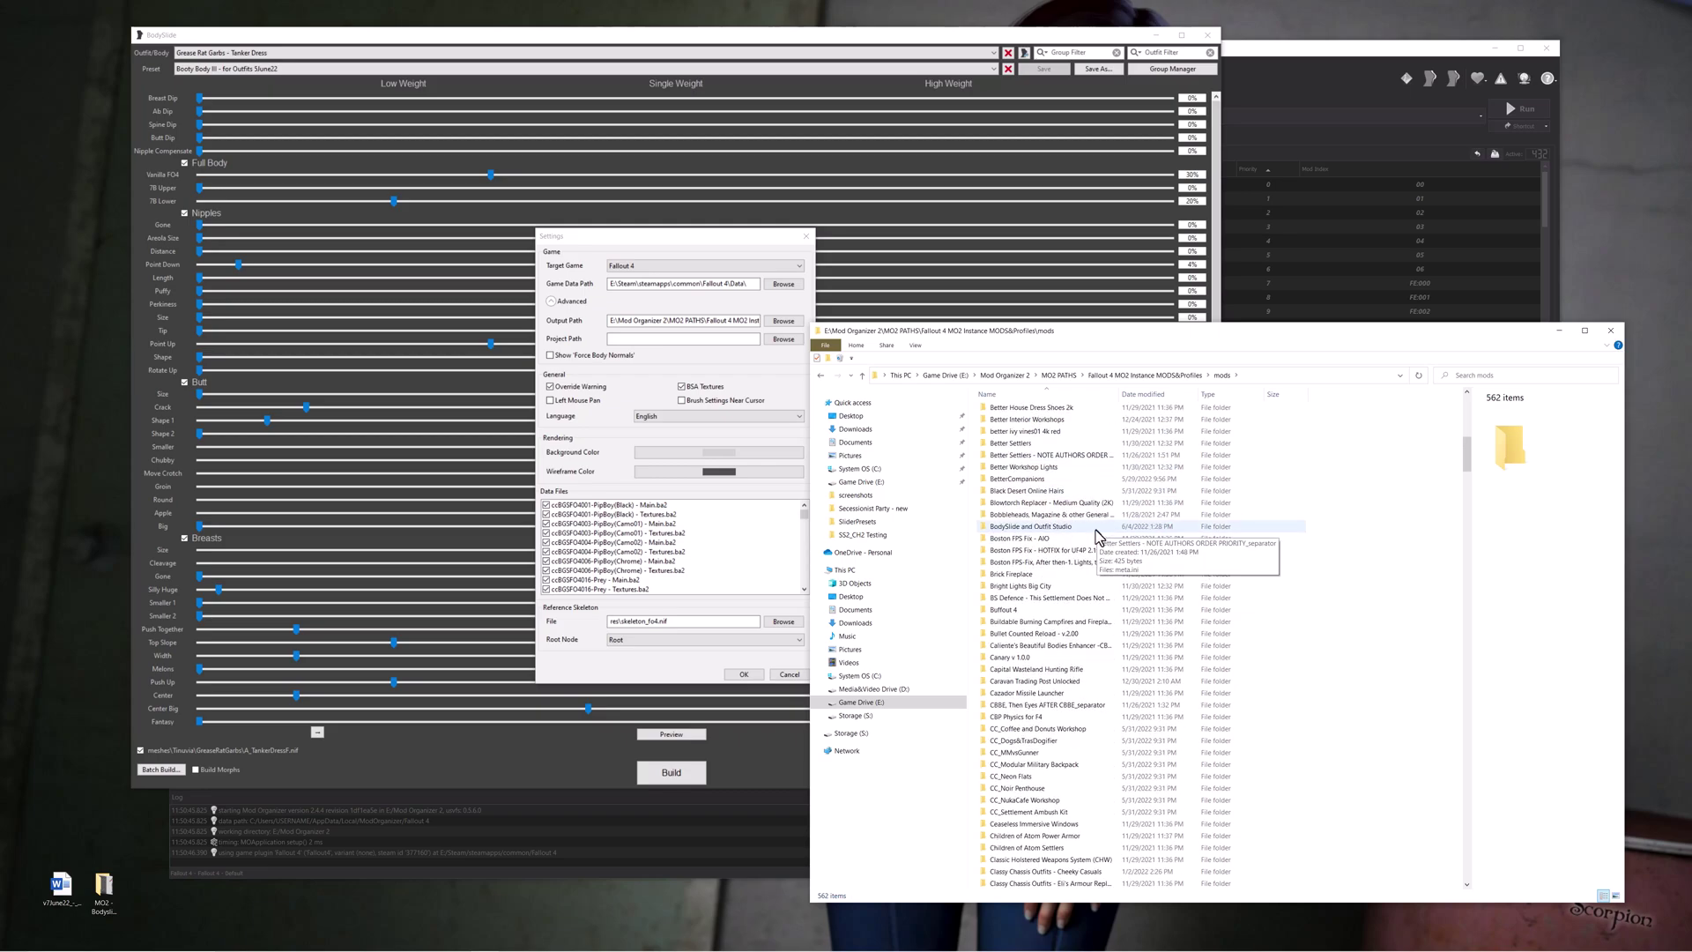
{"action": "scroll", "coordinate": [1092, 529], "scroll_direction": "down", "scroll_amount": 16}
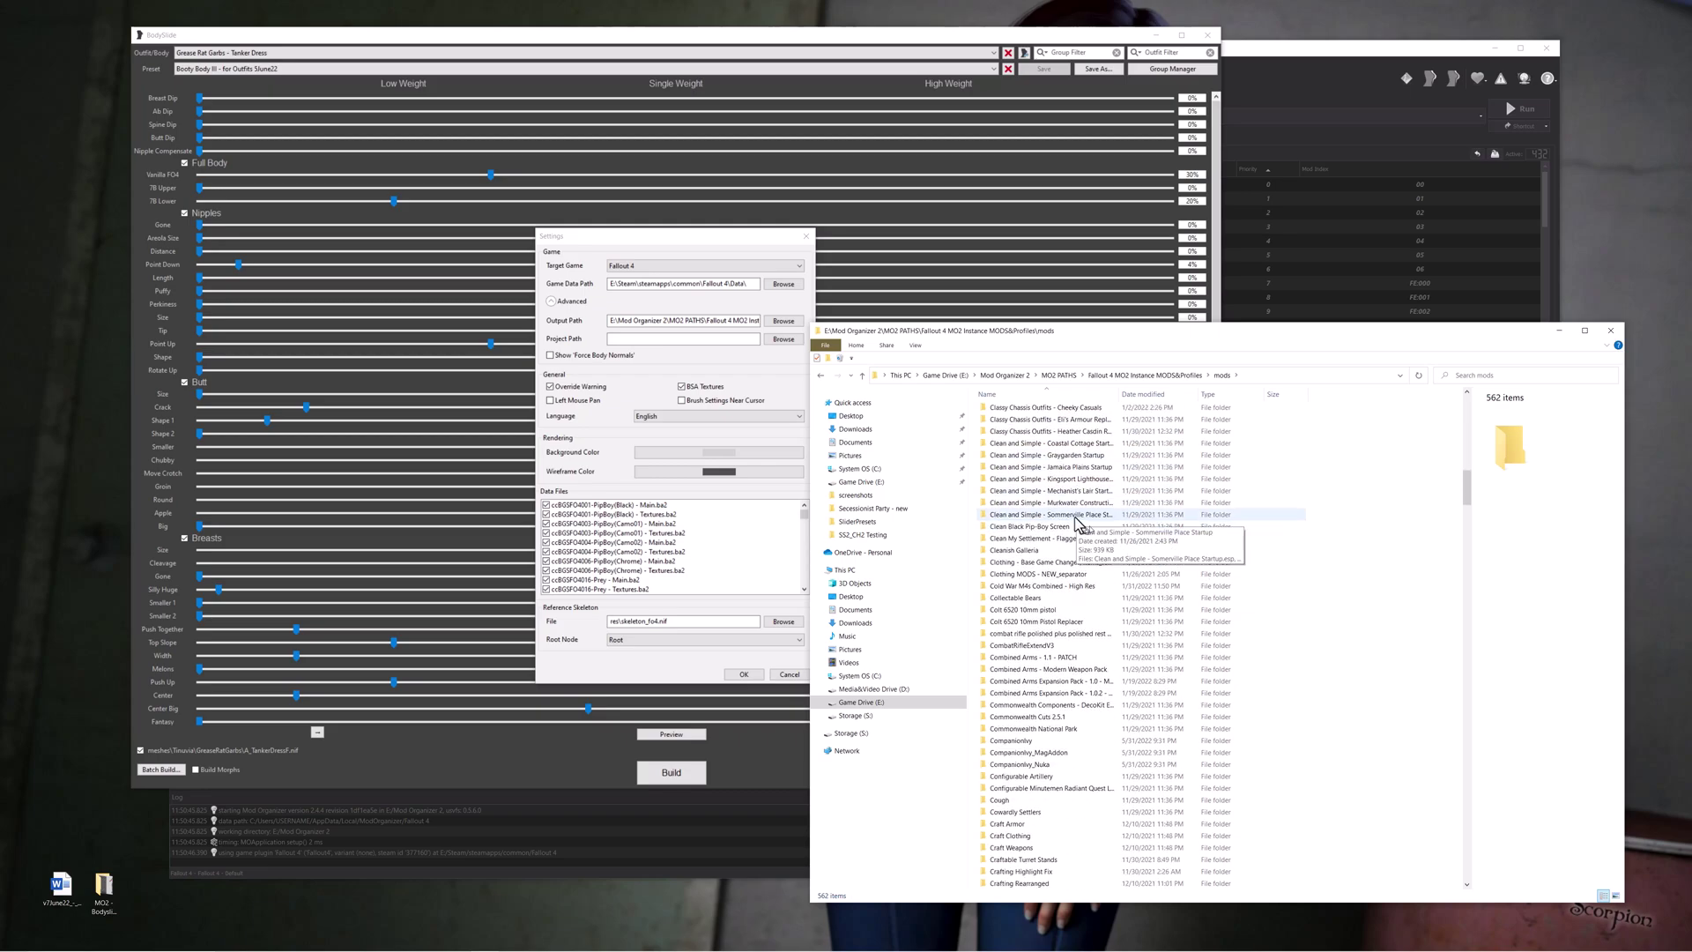
{"action": "scroll", "coordinate": [1072, 521], "scroll_direction": "down", "scroll_amount": 15}
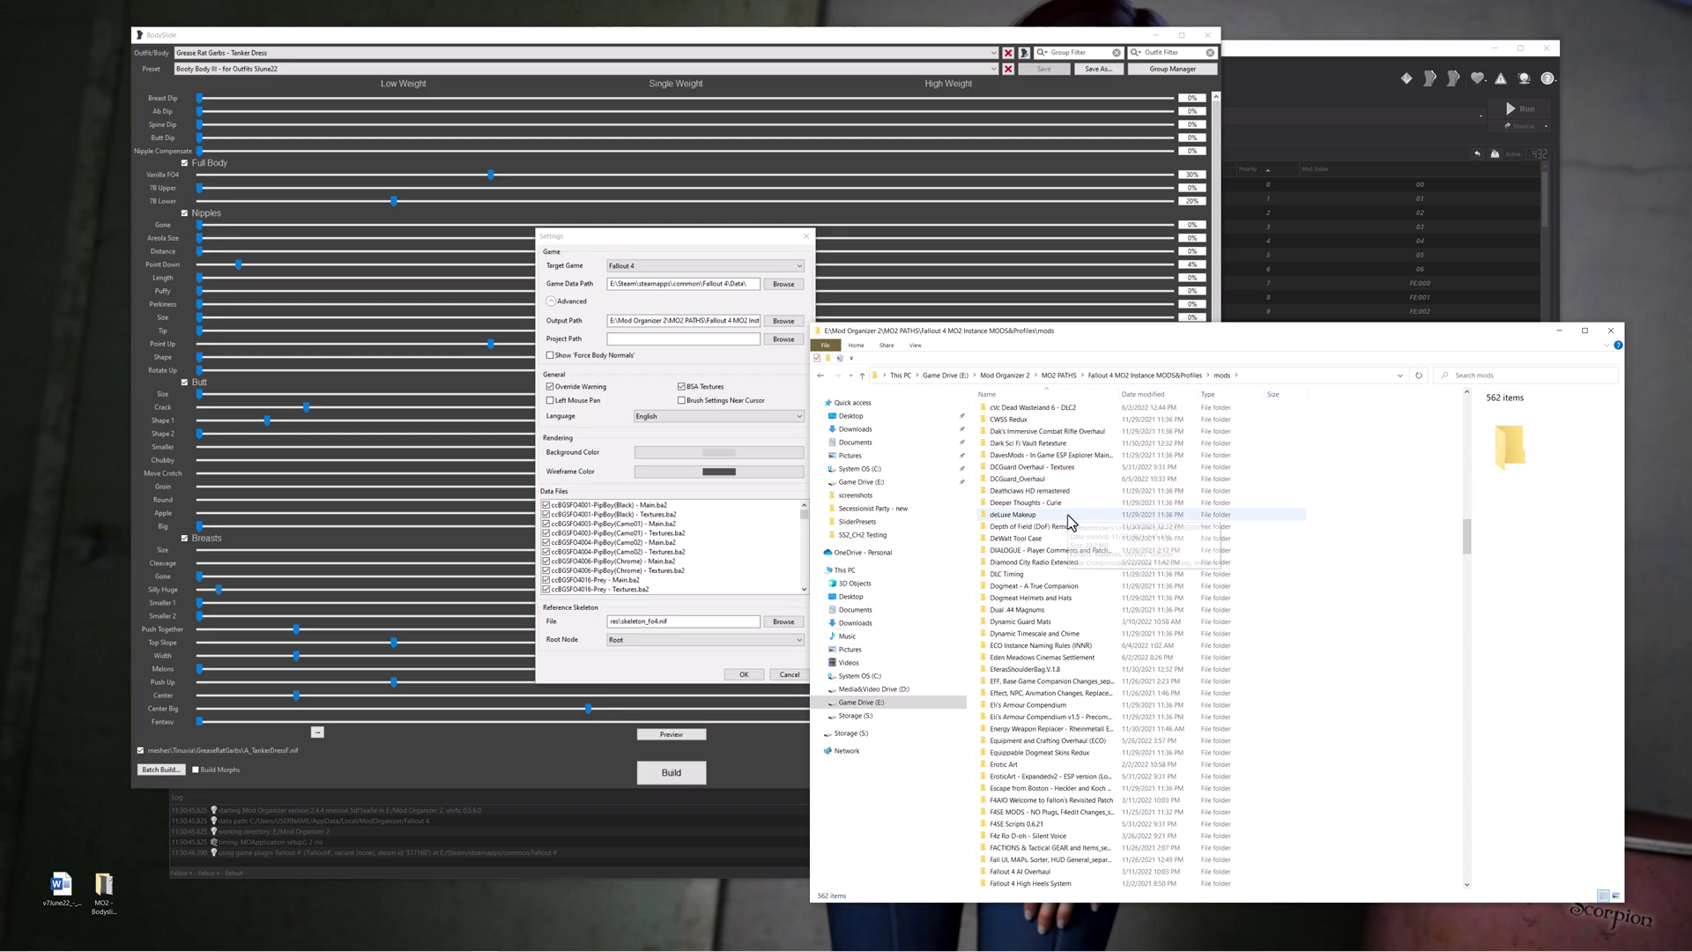
{"action": "scroll", "coordinate": [1070, 521], "scroll_direction": "down", "scroll_amount": 16}
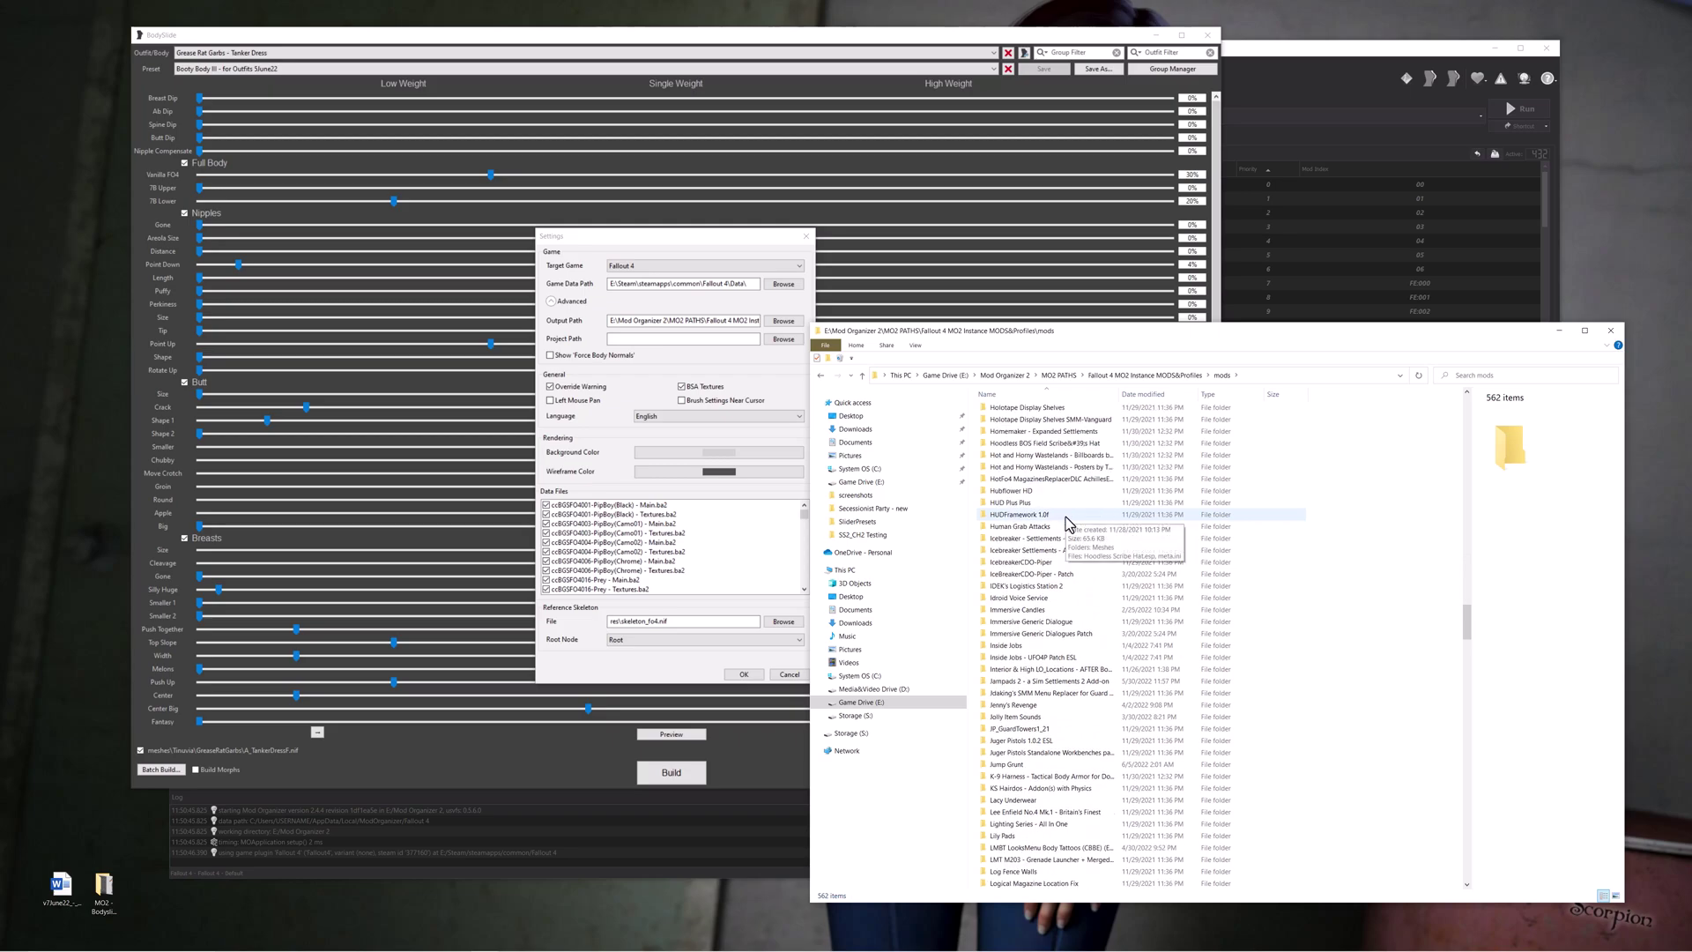
{"action": "scroll", "coordinate": [1068, 523], "scroll_direction": "down", "scroll_amount": 4}
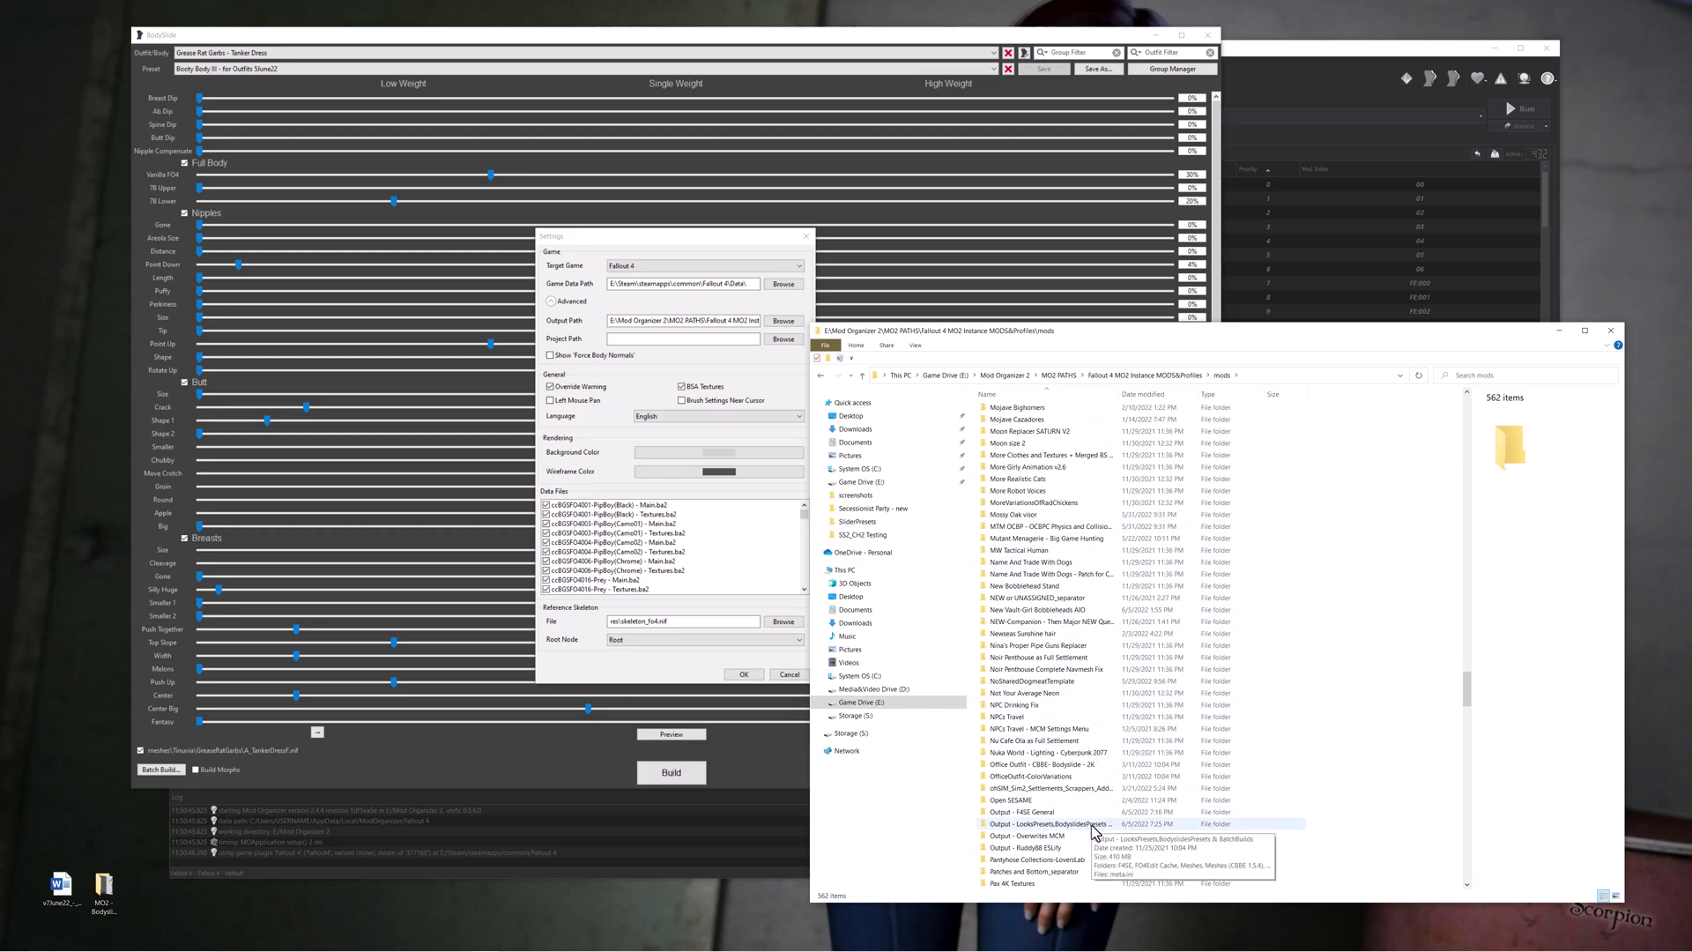
{"action": "left_click", "coordinate": [1092, 826]}
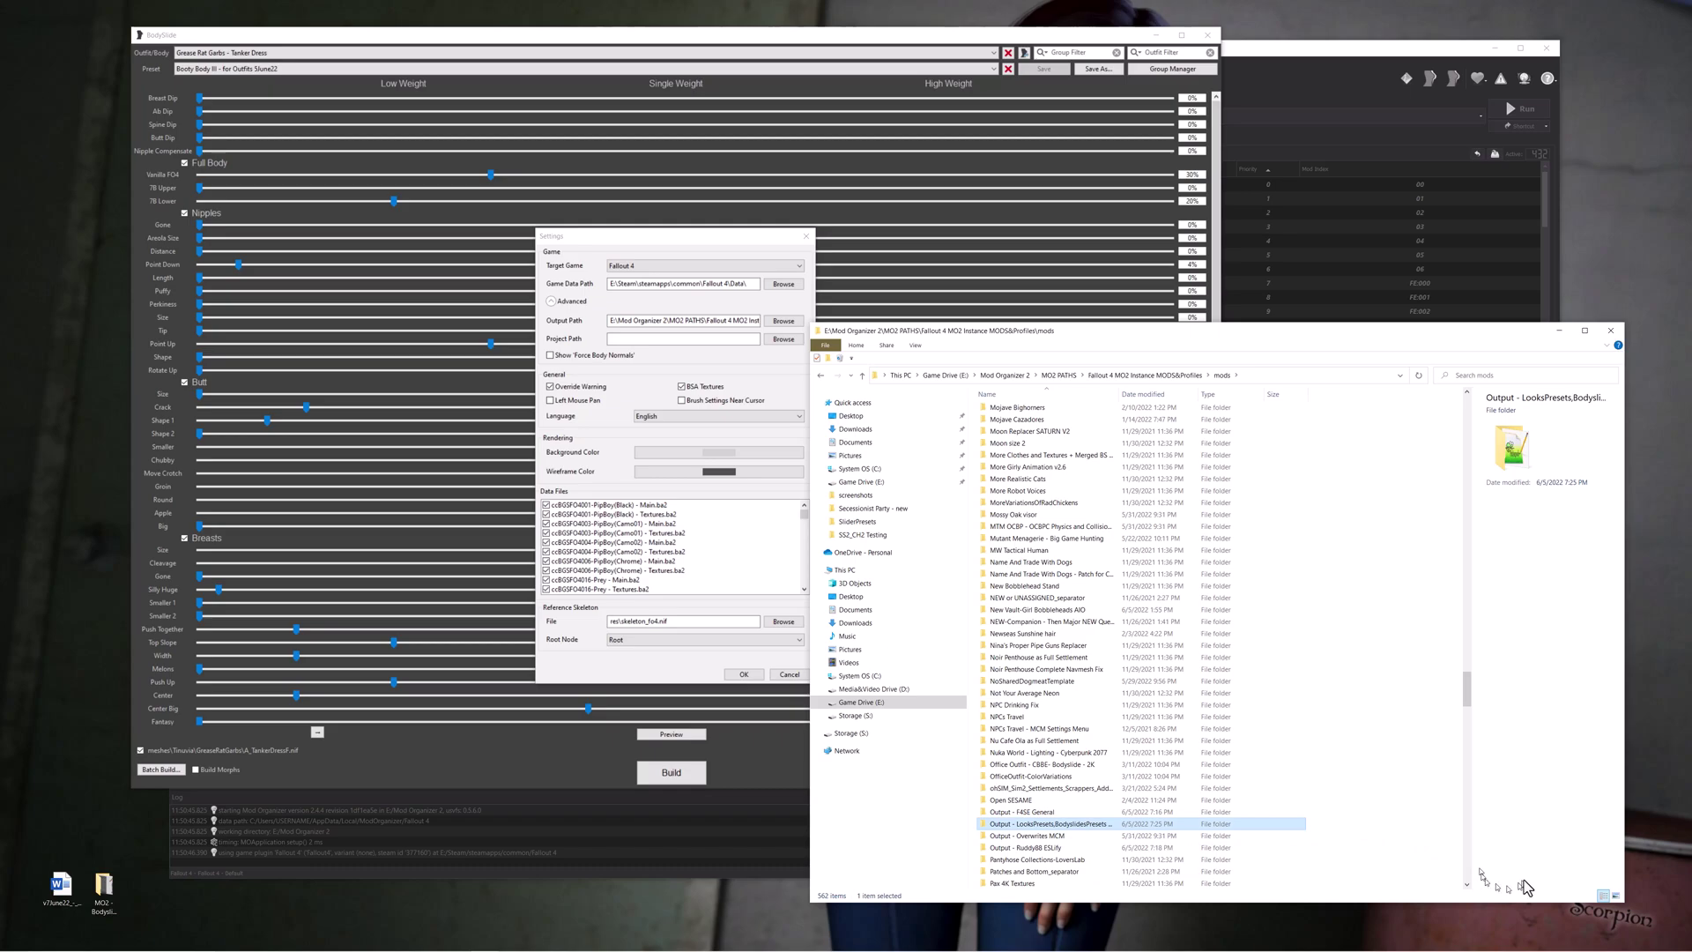
{"action": "left_click_drag", "start_coordinate": [1422, 338], "coordinate": [1410, 179]}
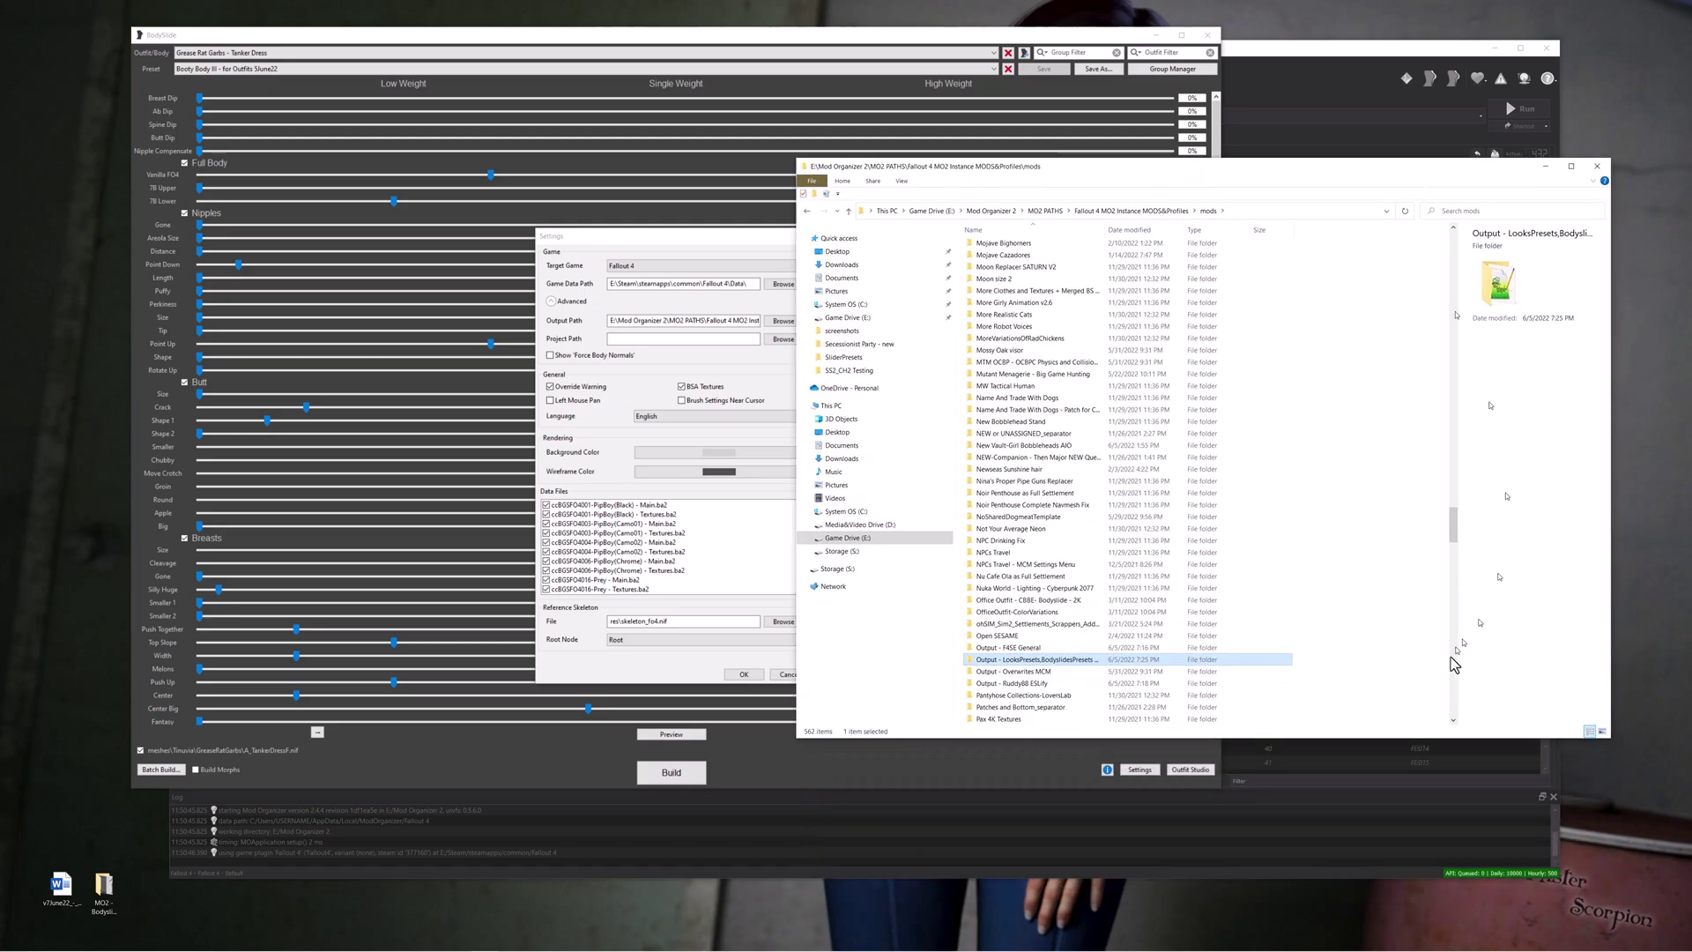
{"action": "left_click", "coordinate": [1007, 783]}
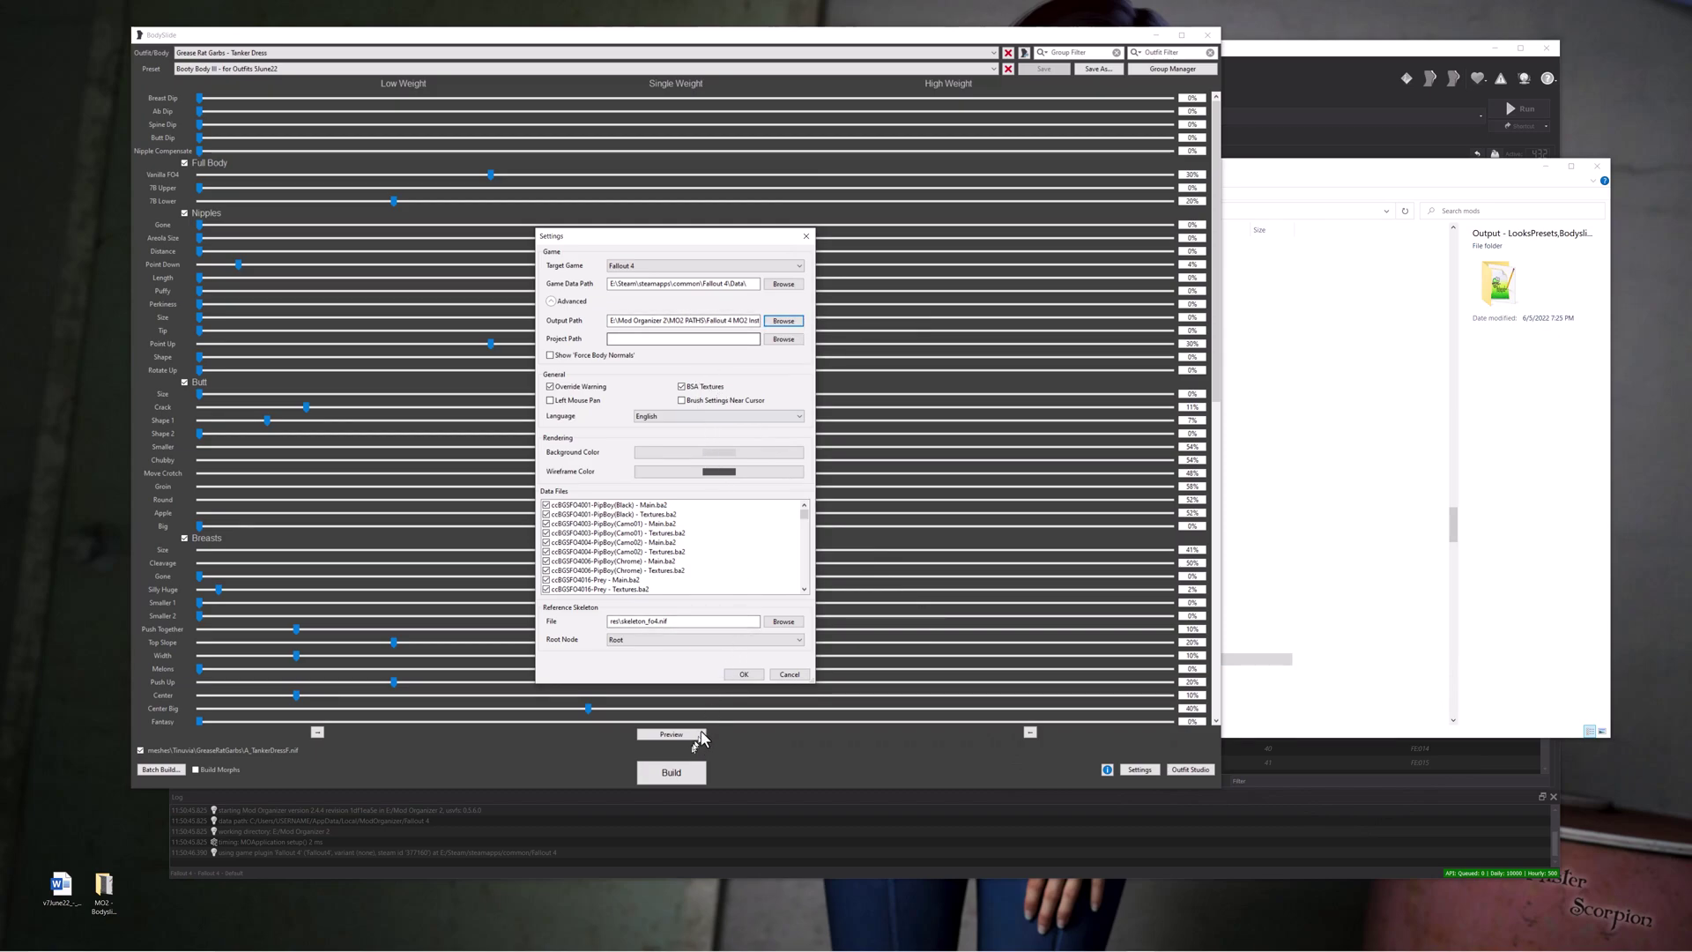
Step: Accept BodySlide's settings, reopen them to recheck the advanced Output Path, and accept them again
{"action": "left_click", "coordinate": [743, 675]}
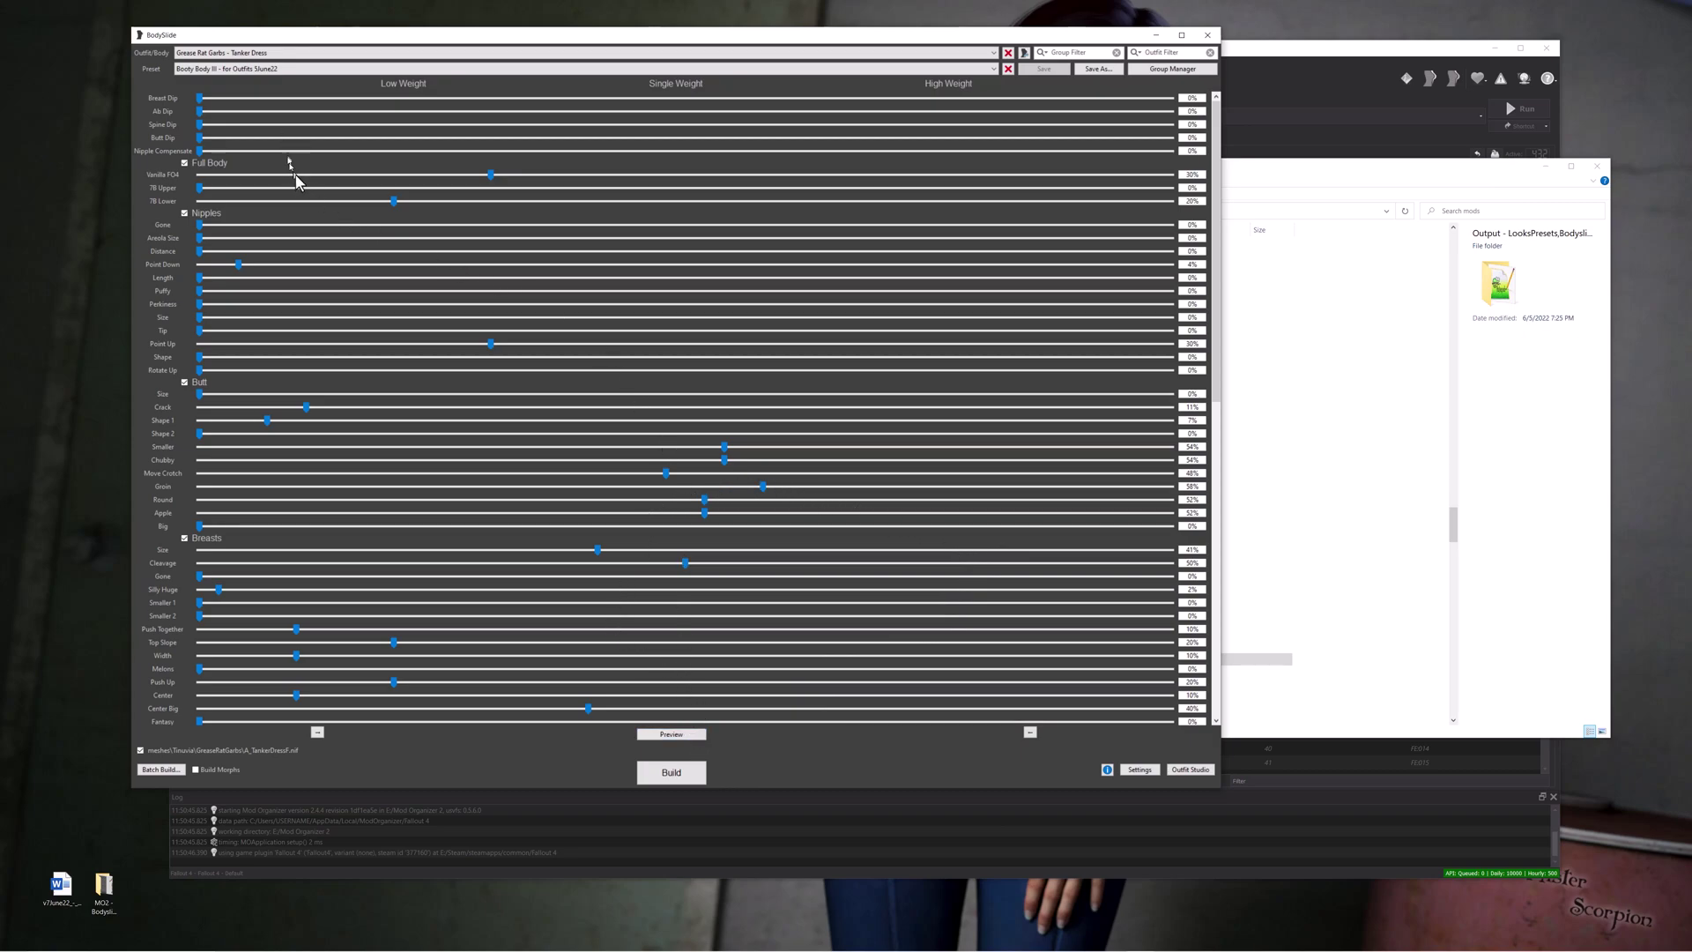
{"action": "left_click", "coordinate": [1140, 770]}
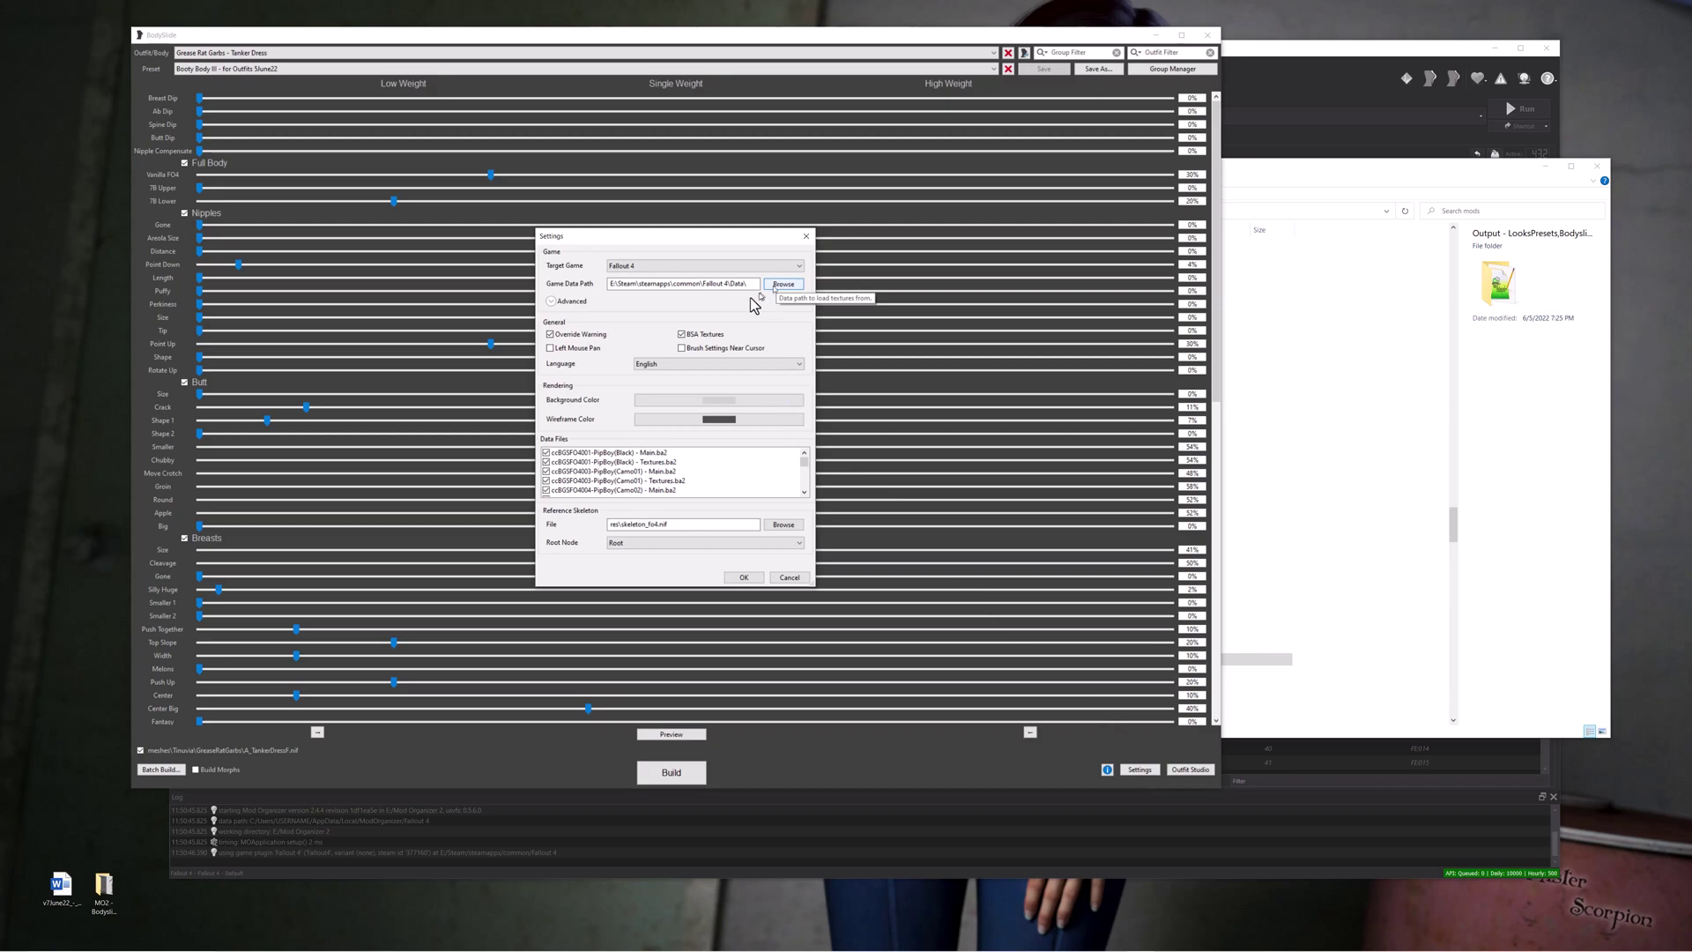
{"action": "left_click", "coordinate": [551, 301]}
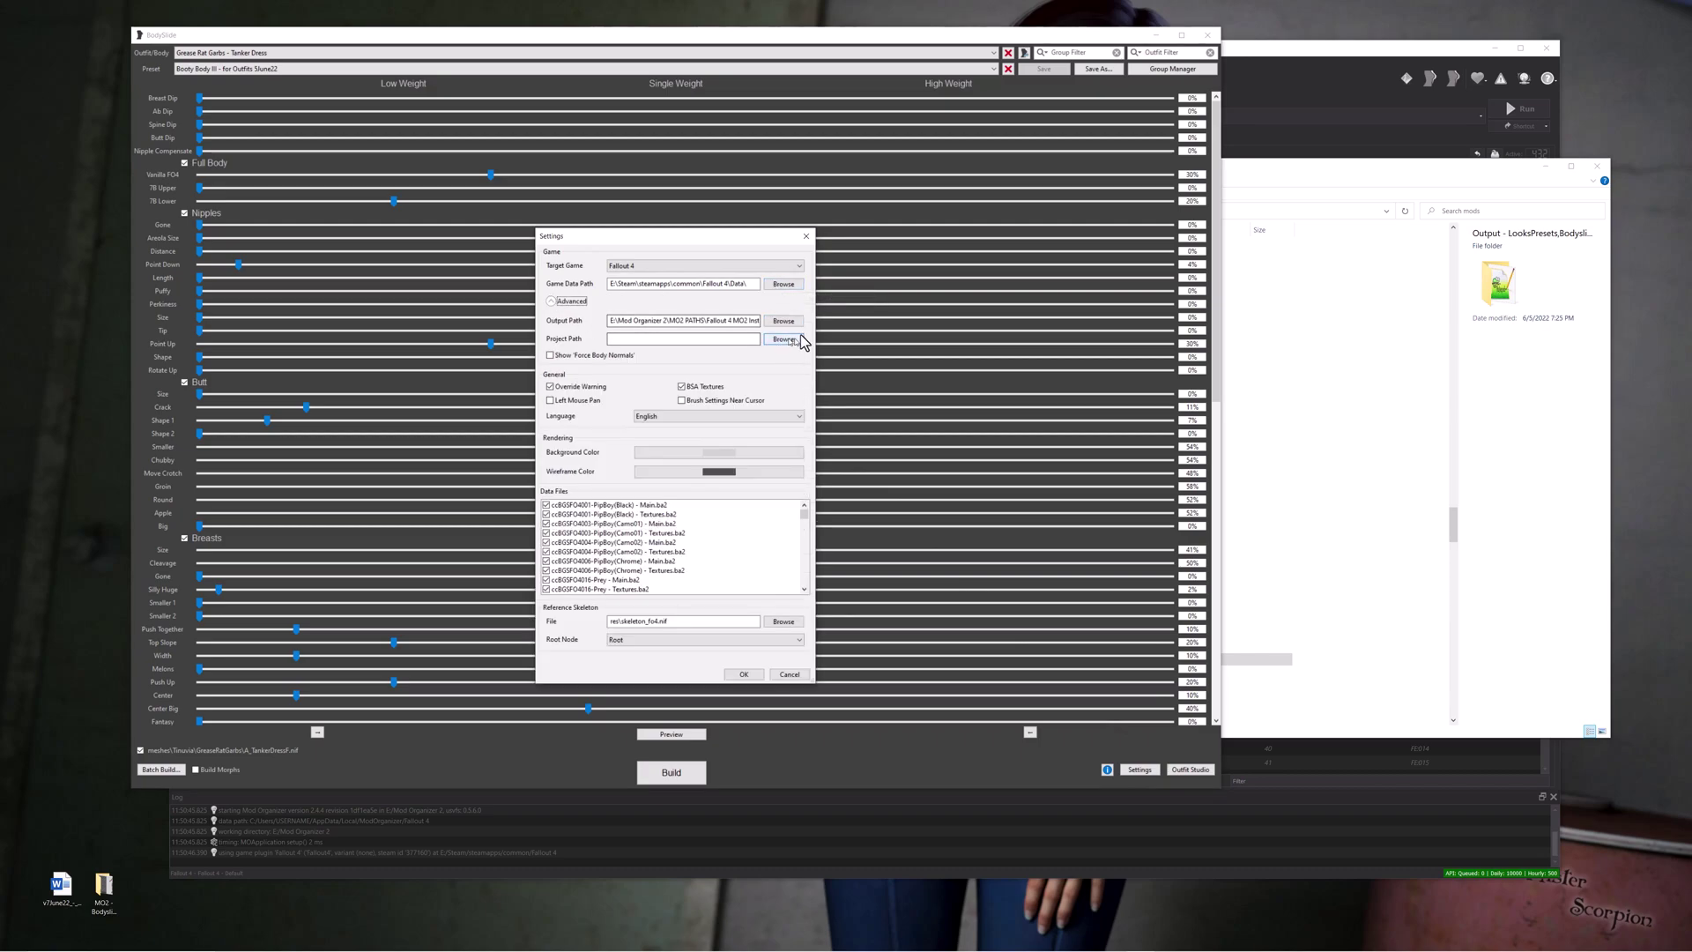
{"action": "left_click", "coordinate": [743, 675]}
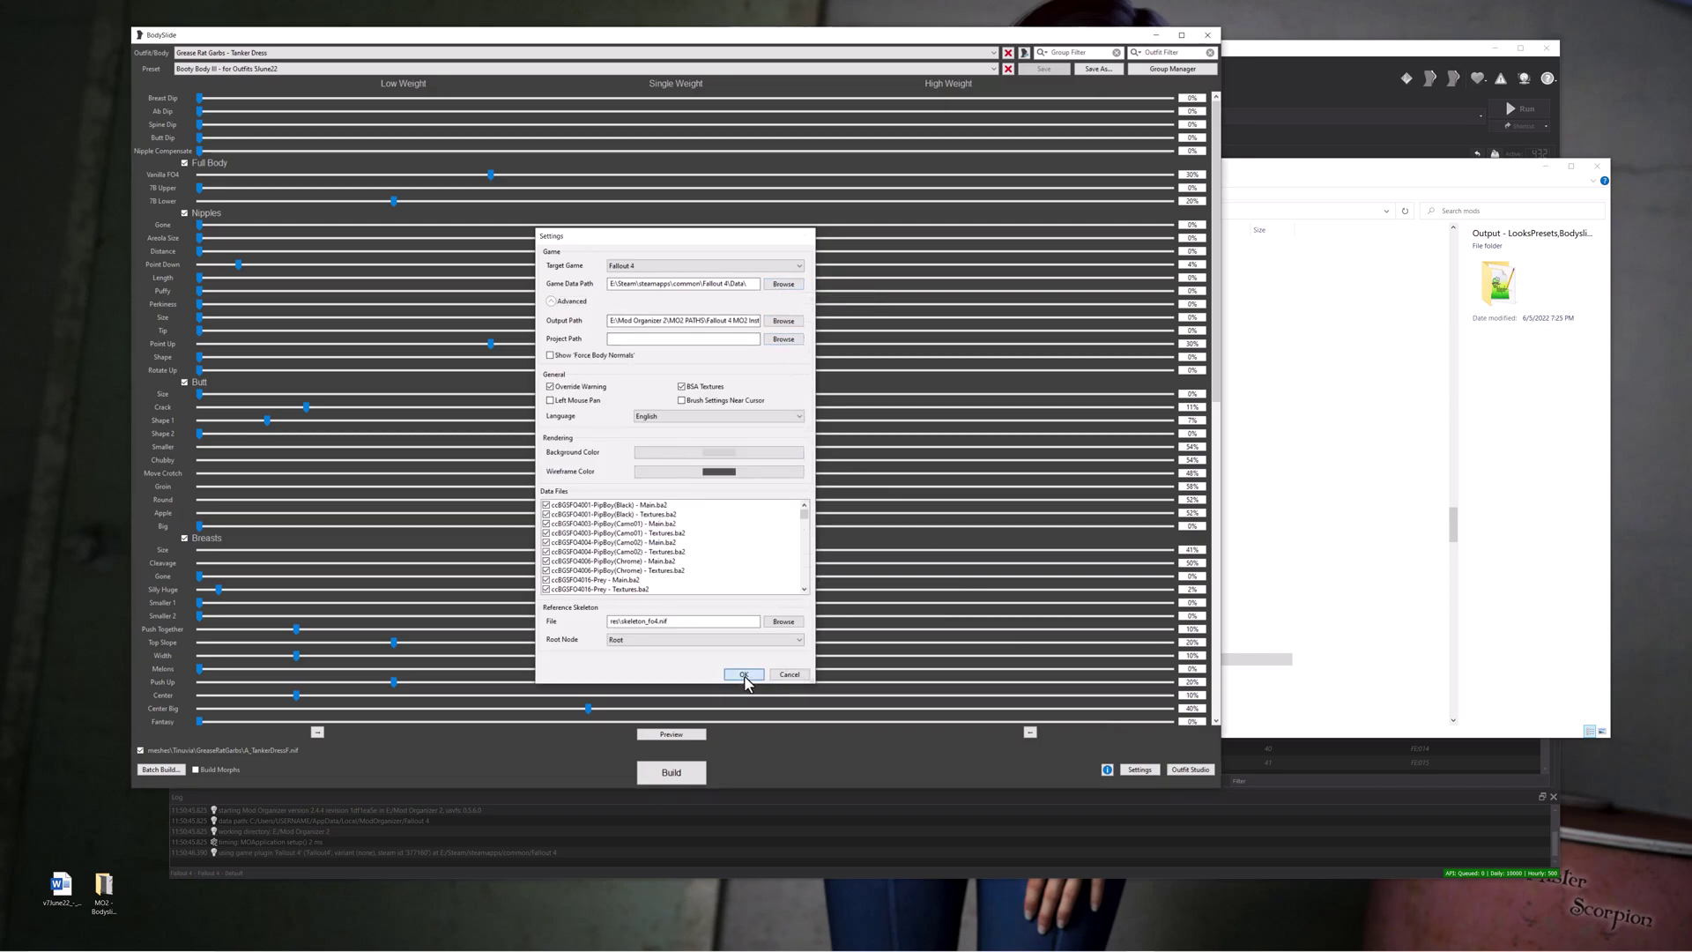
Step: Preview the Grease Rat Garbs - Tanker Dress outfit, examine it from the front and back, and close the preview
{"action": "left_click", "coordinate": [696, 735]}
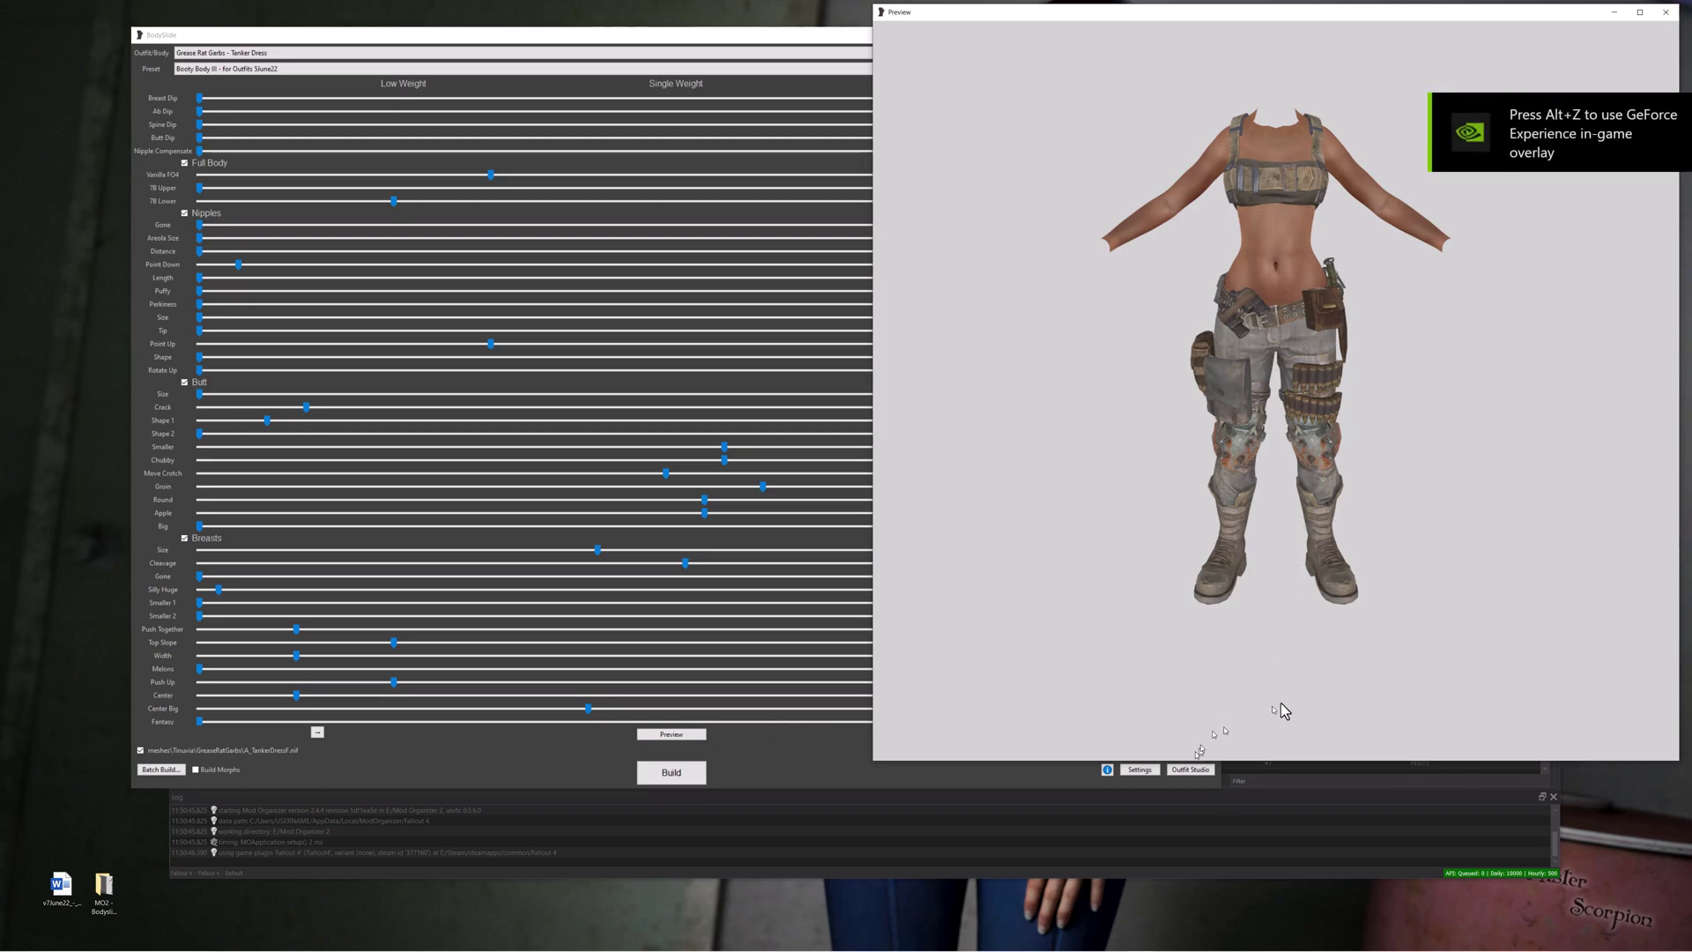
{"action": "left_click_drag", "start_coordinate": [1383, 590], "coordinate": [1028, 574]}
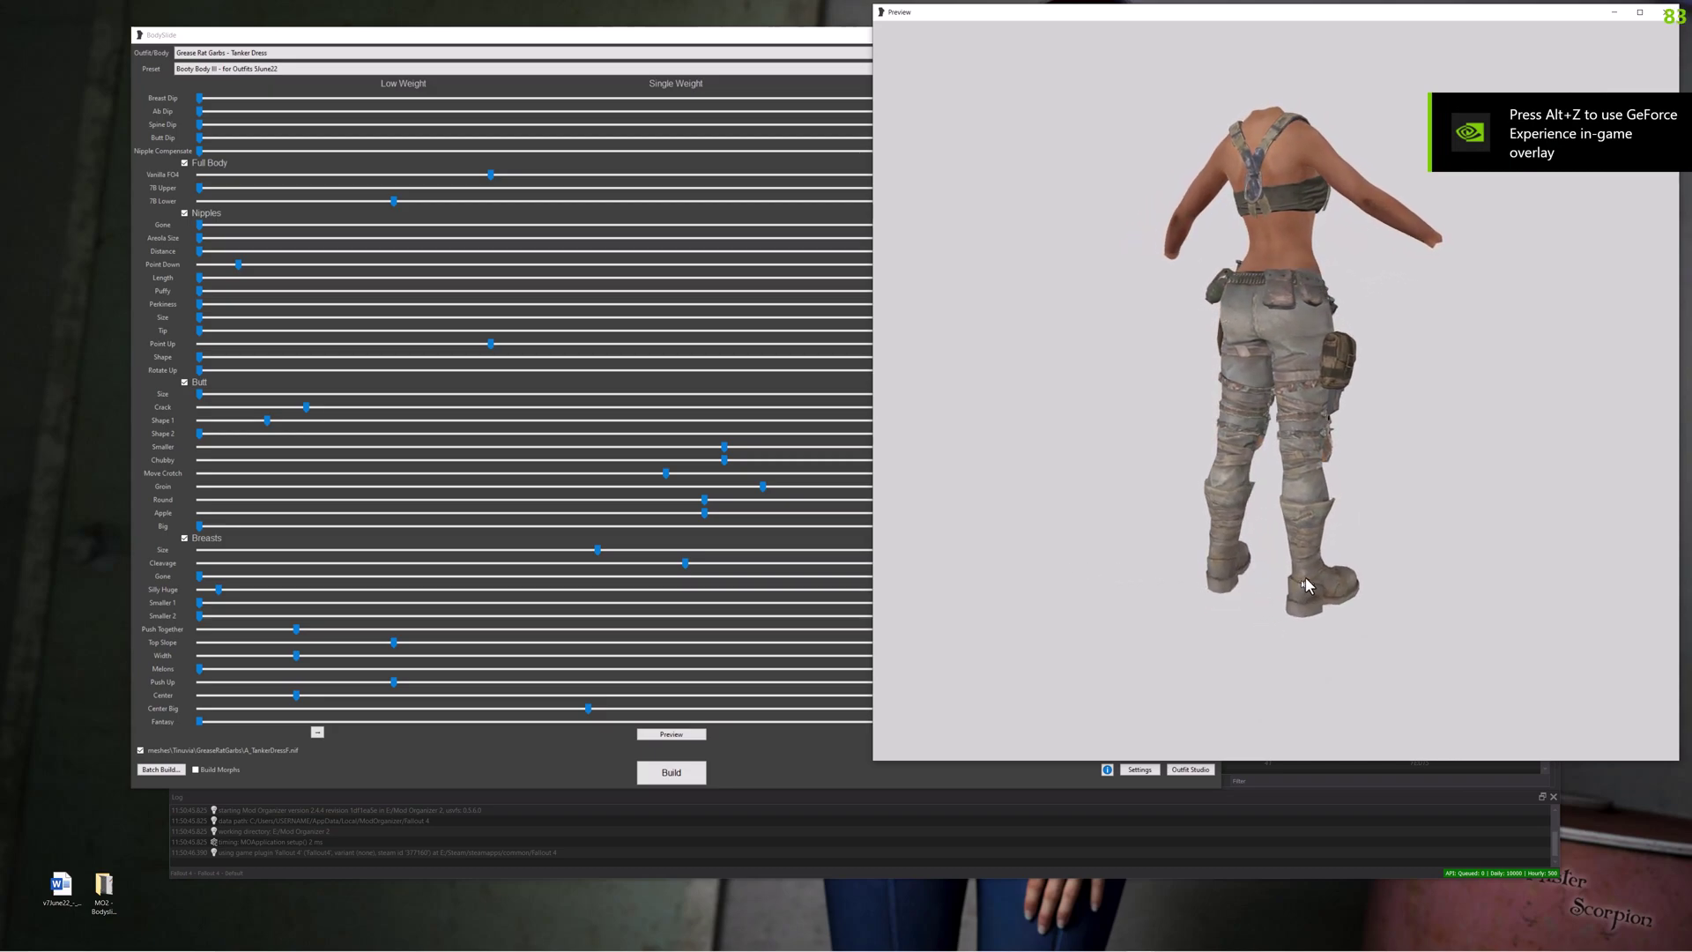
{"action": "left_click_drag", "start_coordinate": [1300, 586], "coordinate": [1118, 581]}
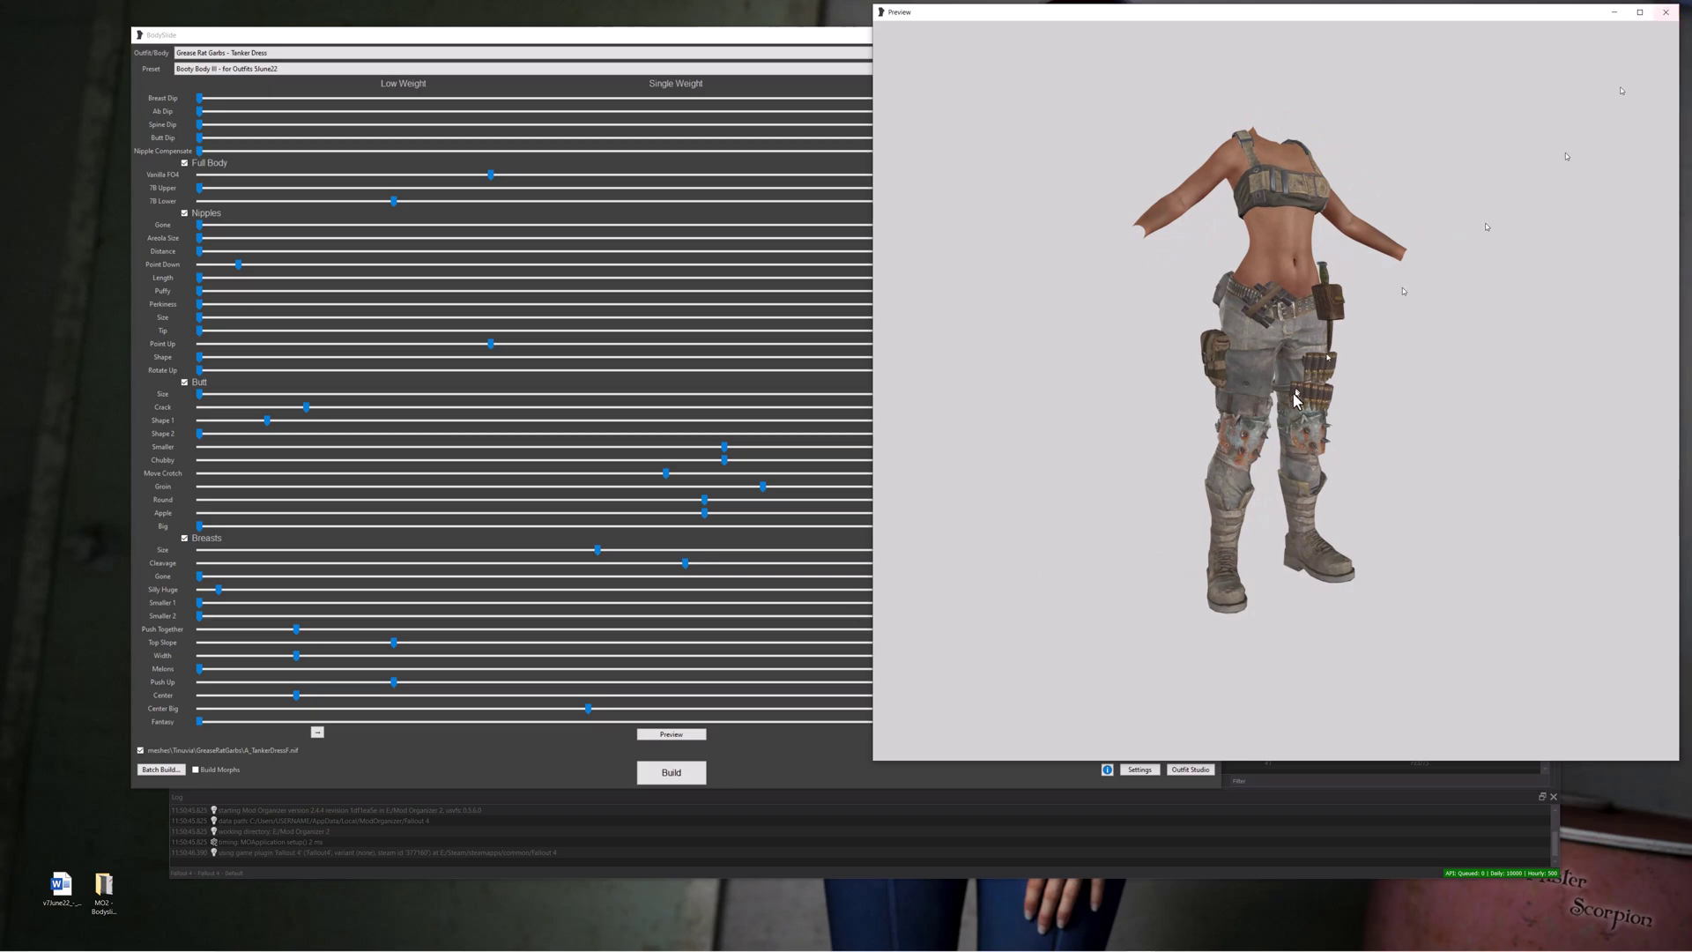
{"action": "left_click_drag", "start_coordinate": [1303, 447], "coordinate": [1269, 439]}
{"action": "left_click", "coordinate": [1669, 13]}
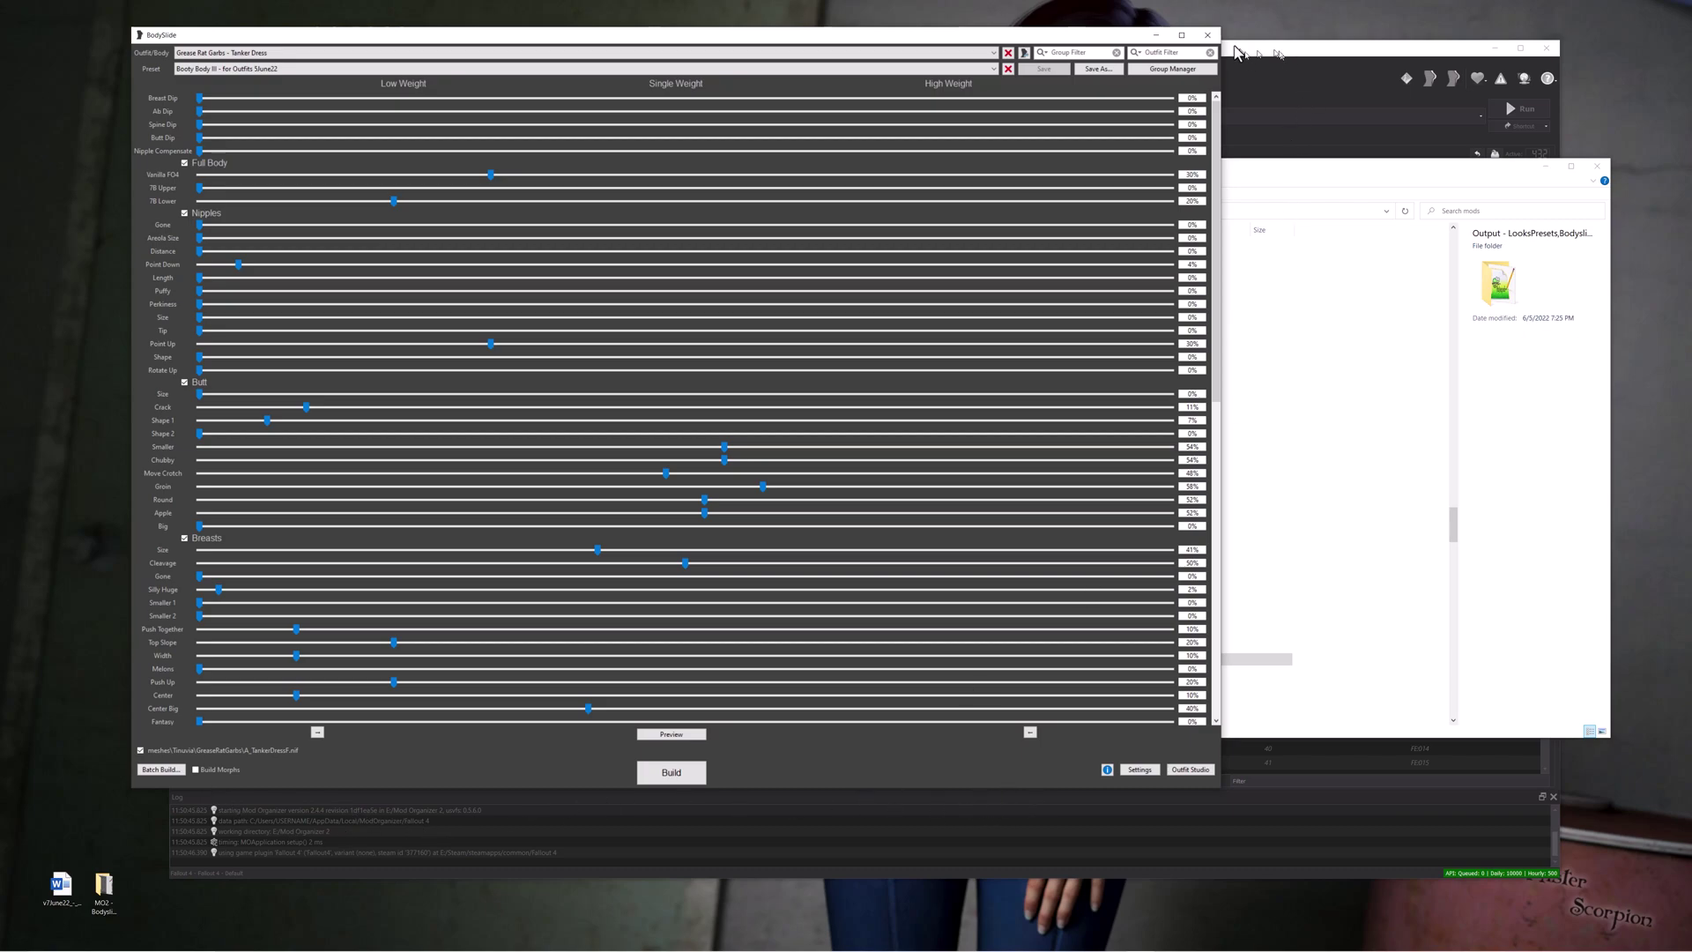
{"action": "left_click", "coordinate": [681, 738]}
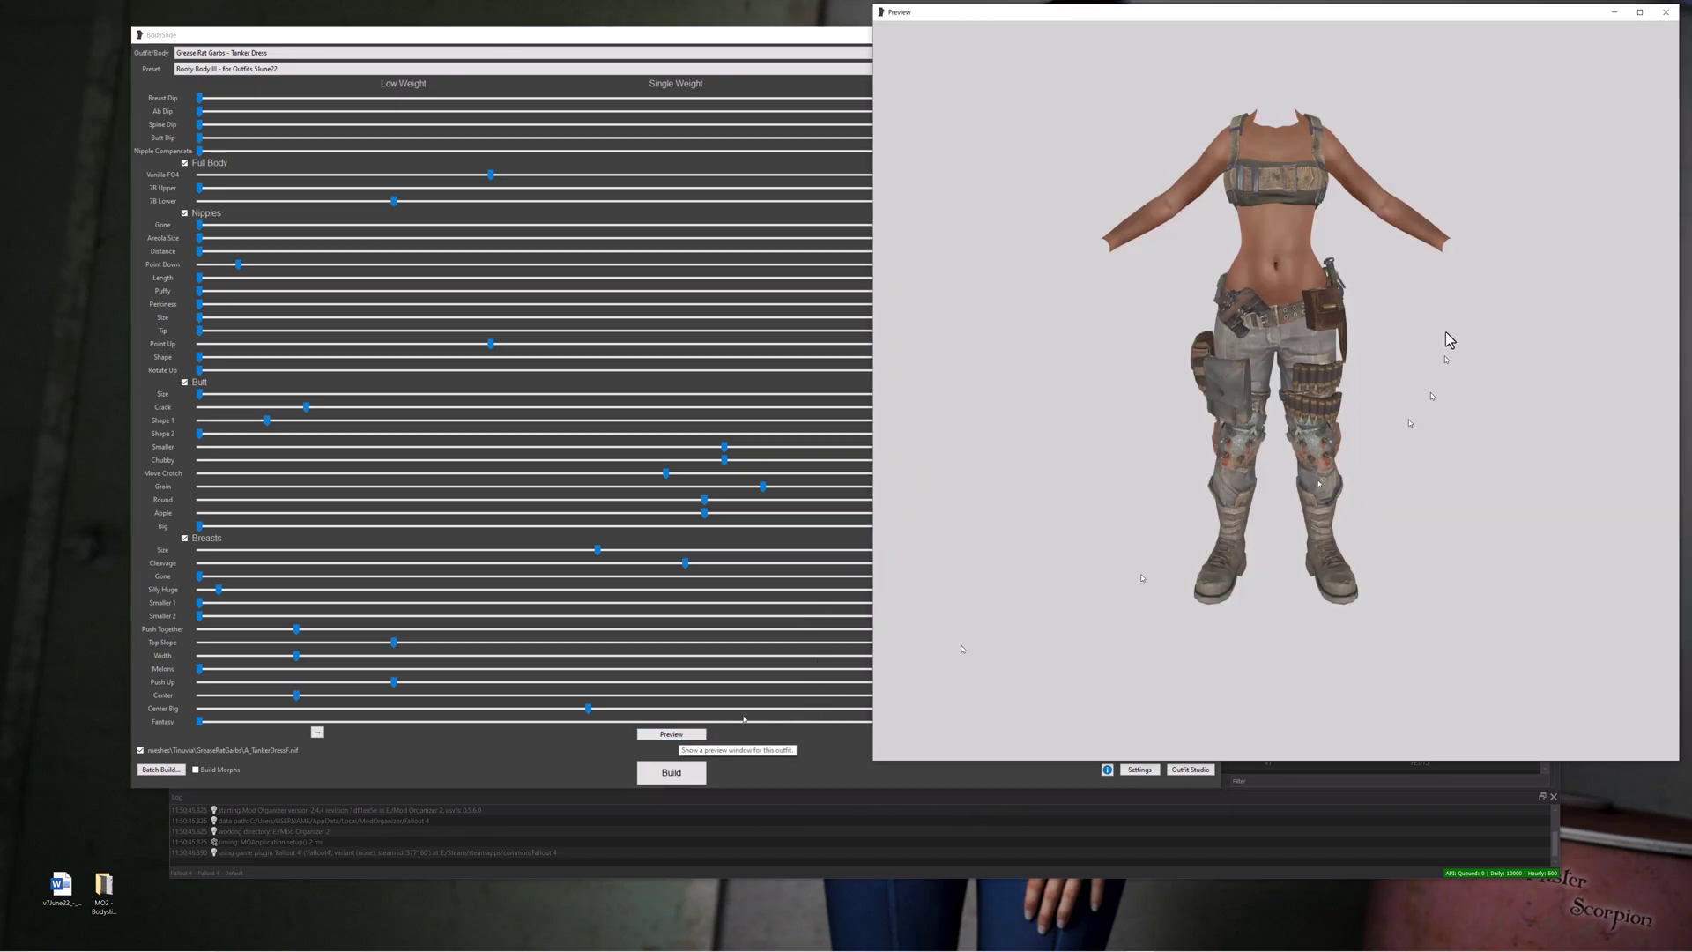
{"action": "left_click", "coordinate": [1668, 13]}
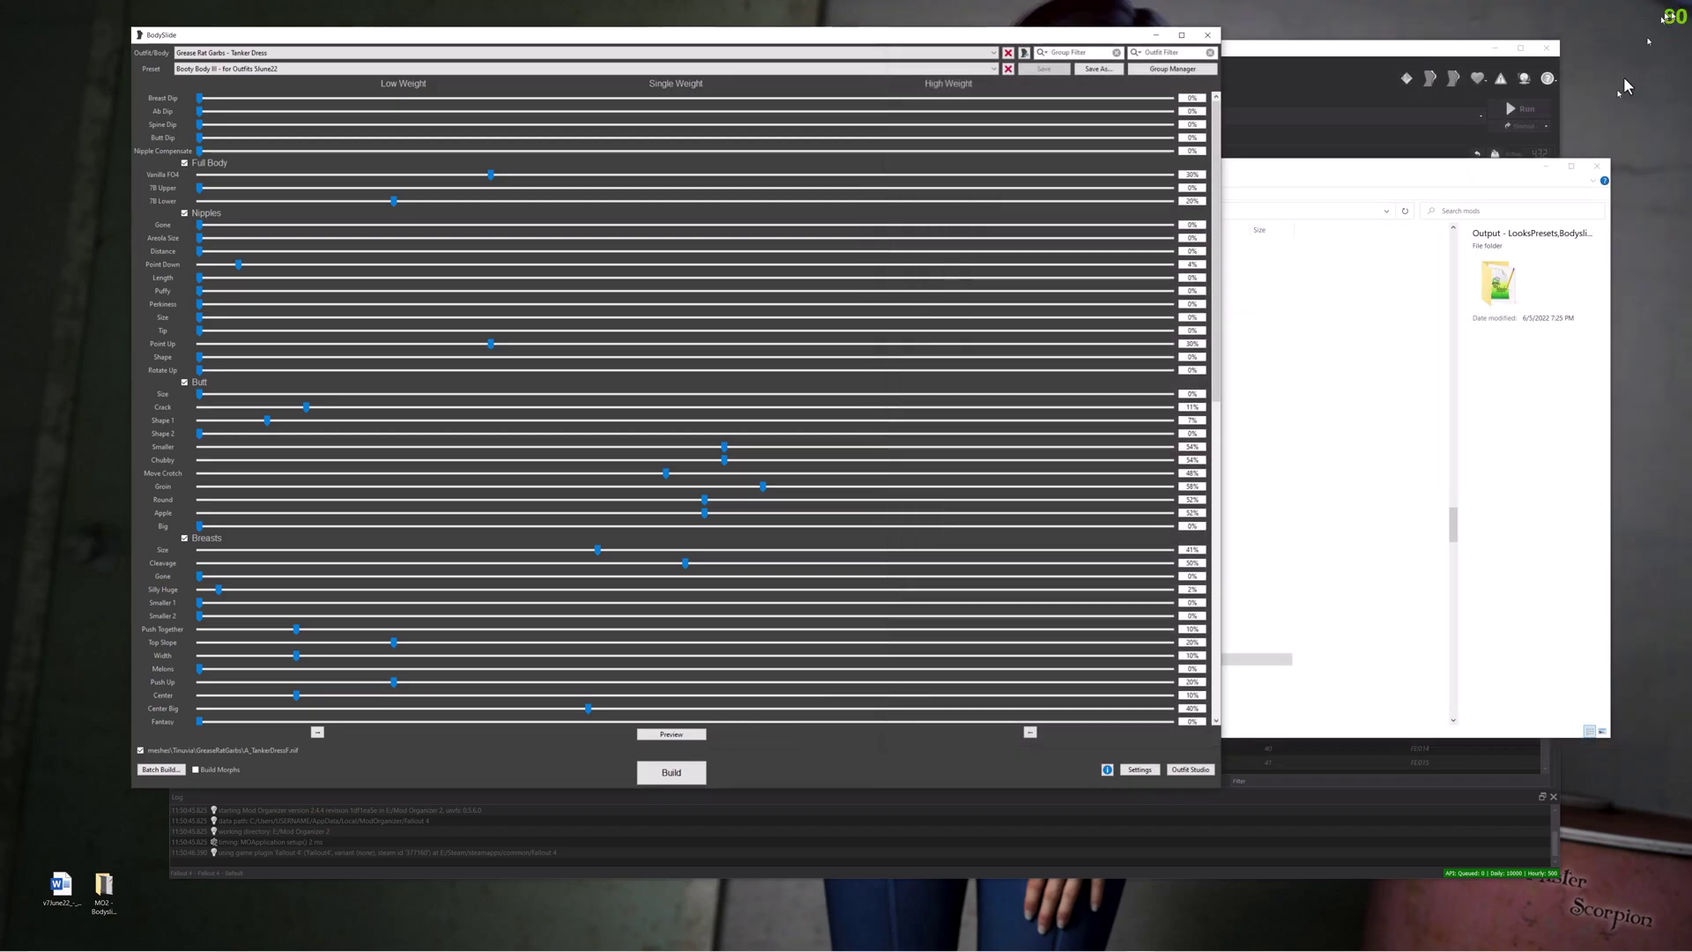
Step: Build the Grease Rat Garbs - Tanker Dress outfit with the selected preset, and check its preview once more
{"action": "left_click", "coordinate": [667, 776]}
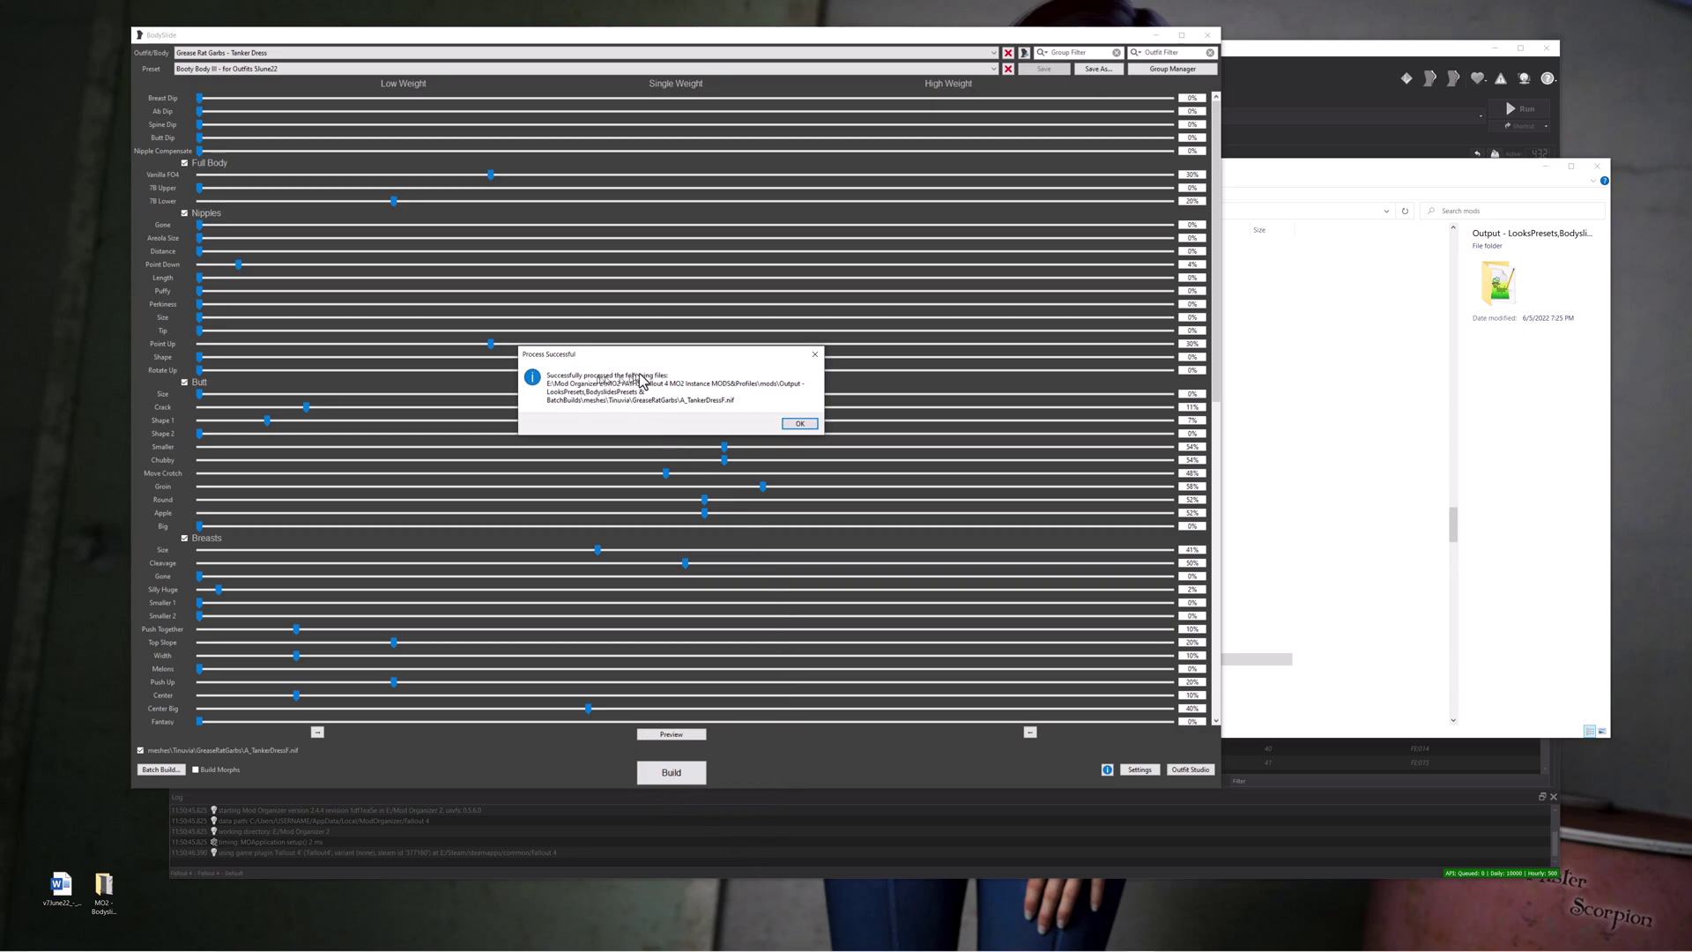
{"action": "left_click", "coordinate": [799, 424]}
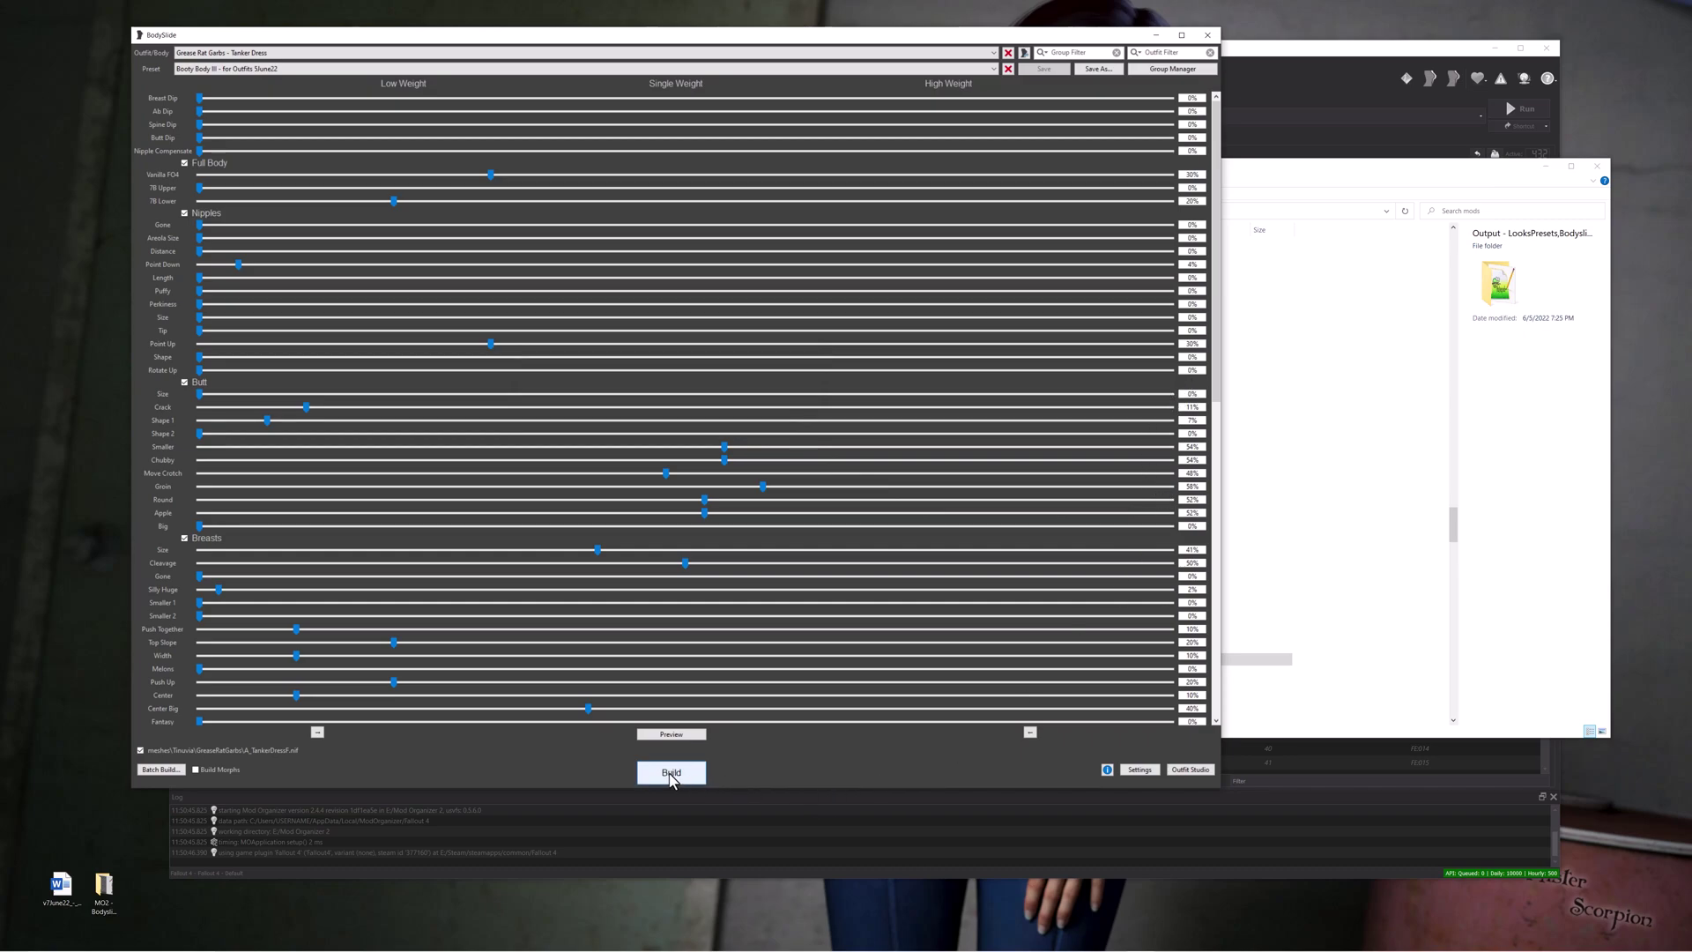
{"action": "left_click", "coordinate": [671, 734]}
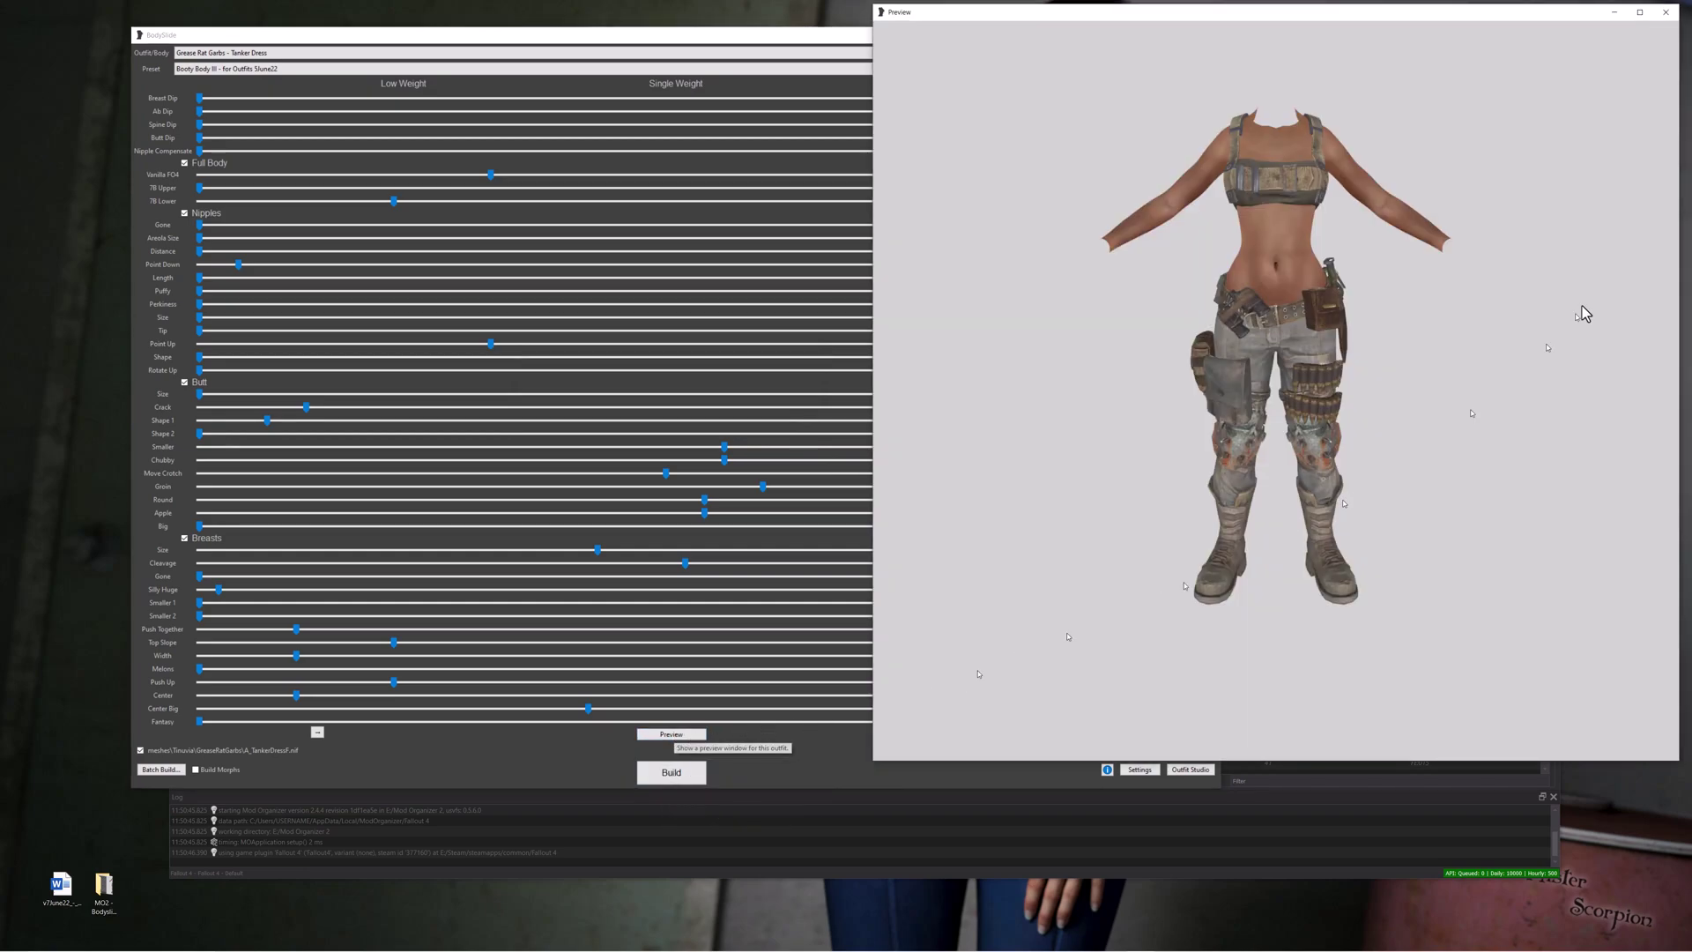
{"action": "left_click", "coordinate": [1666, 13]}
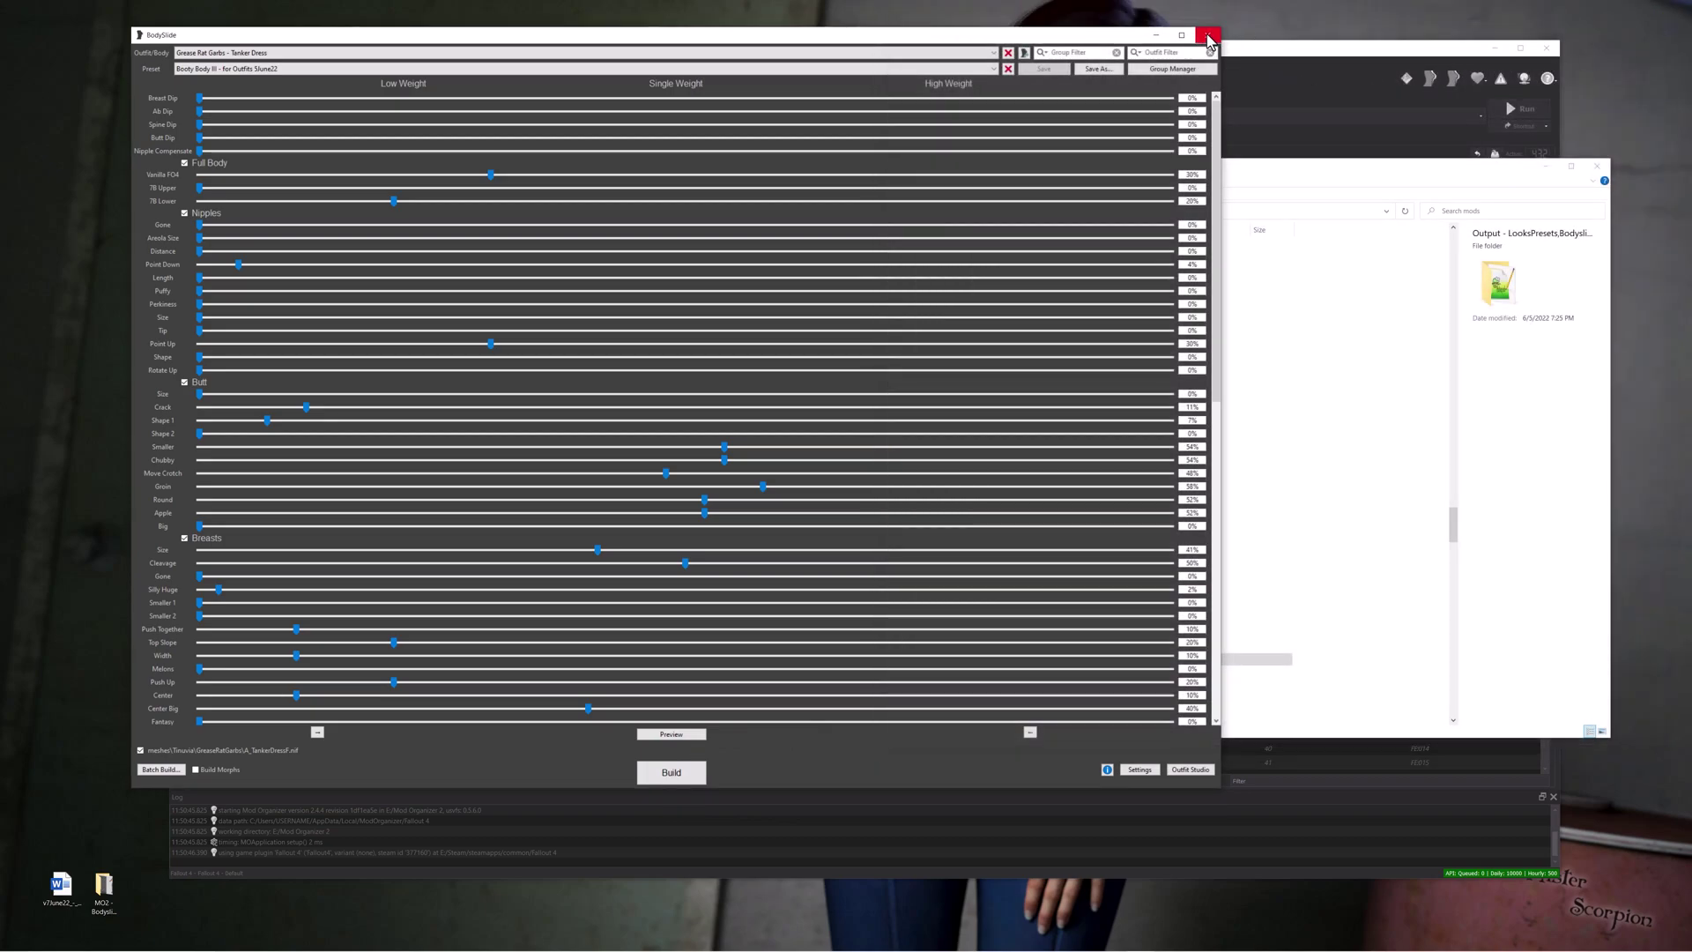
Step: Close BodySlide and the File Explorer window, and locate the Overwrite entry at the end of Mod Organizer's mod list
{"action": "left_click", "coordinate": [1209, 40]}
{"action": "left_click", "coordinate": [1595, 165]}
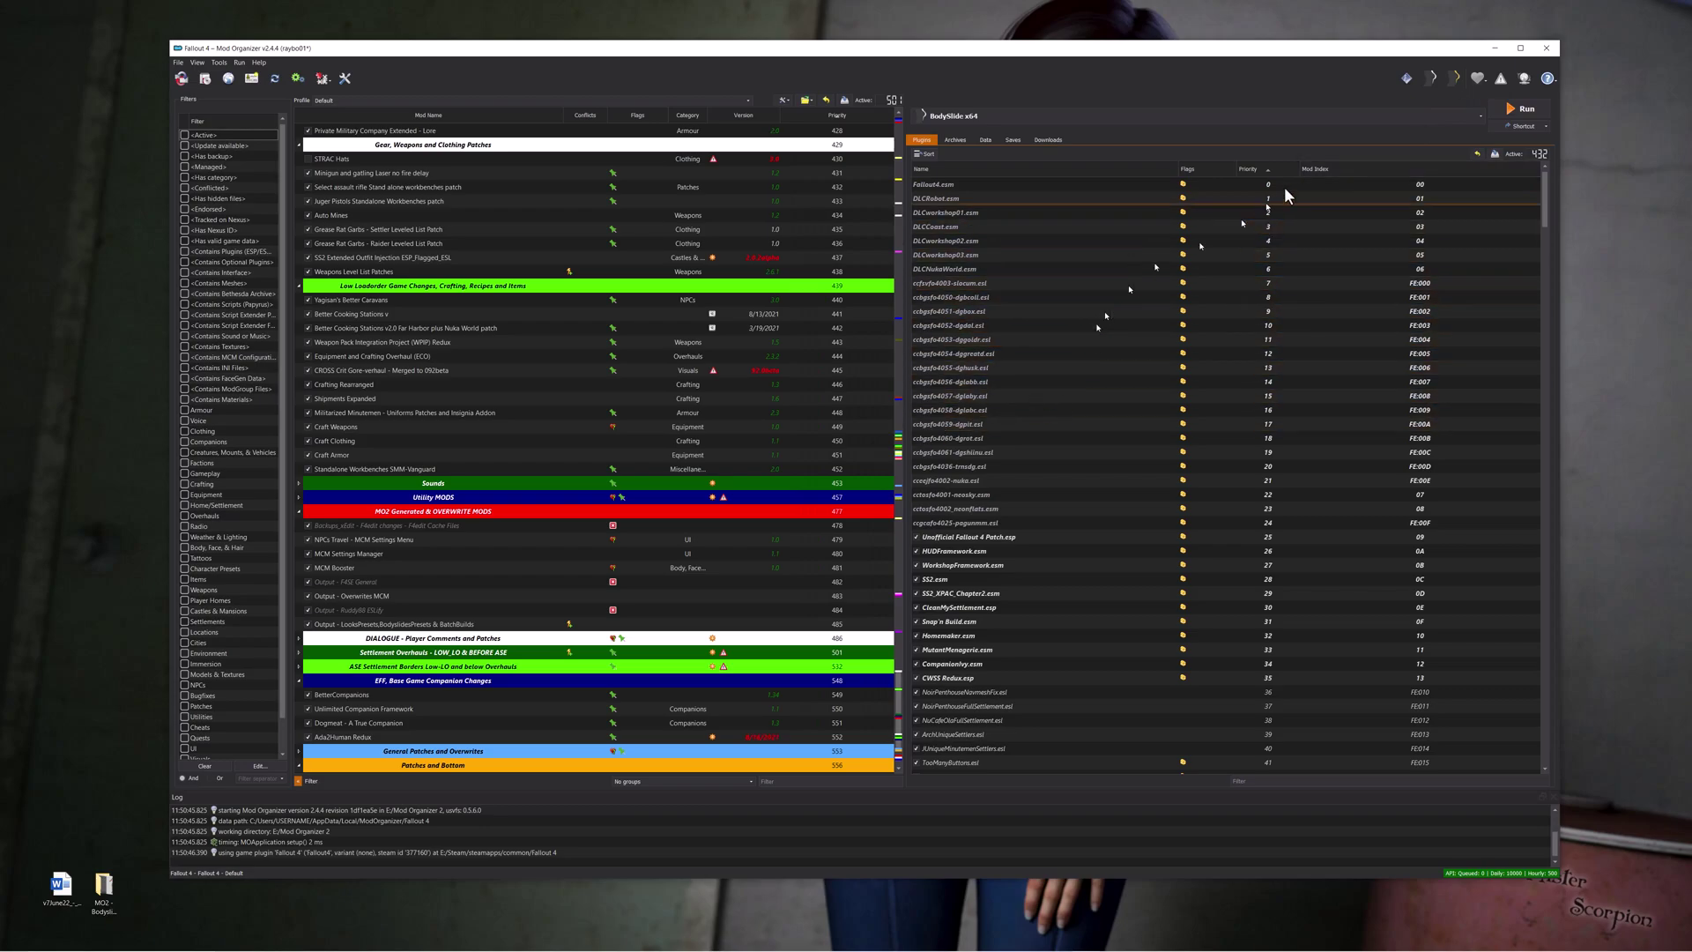
{"action": "scroll", "coordinate": [469, 756], "scroll_direction": "down", "scroll_amount": 2}
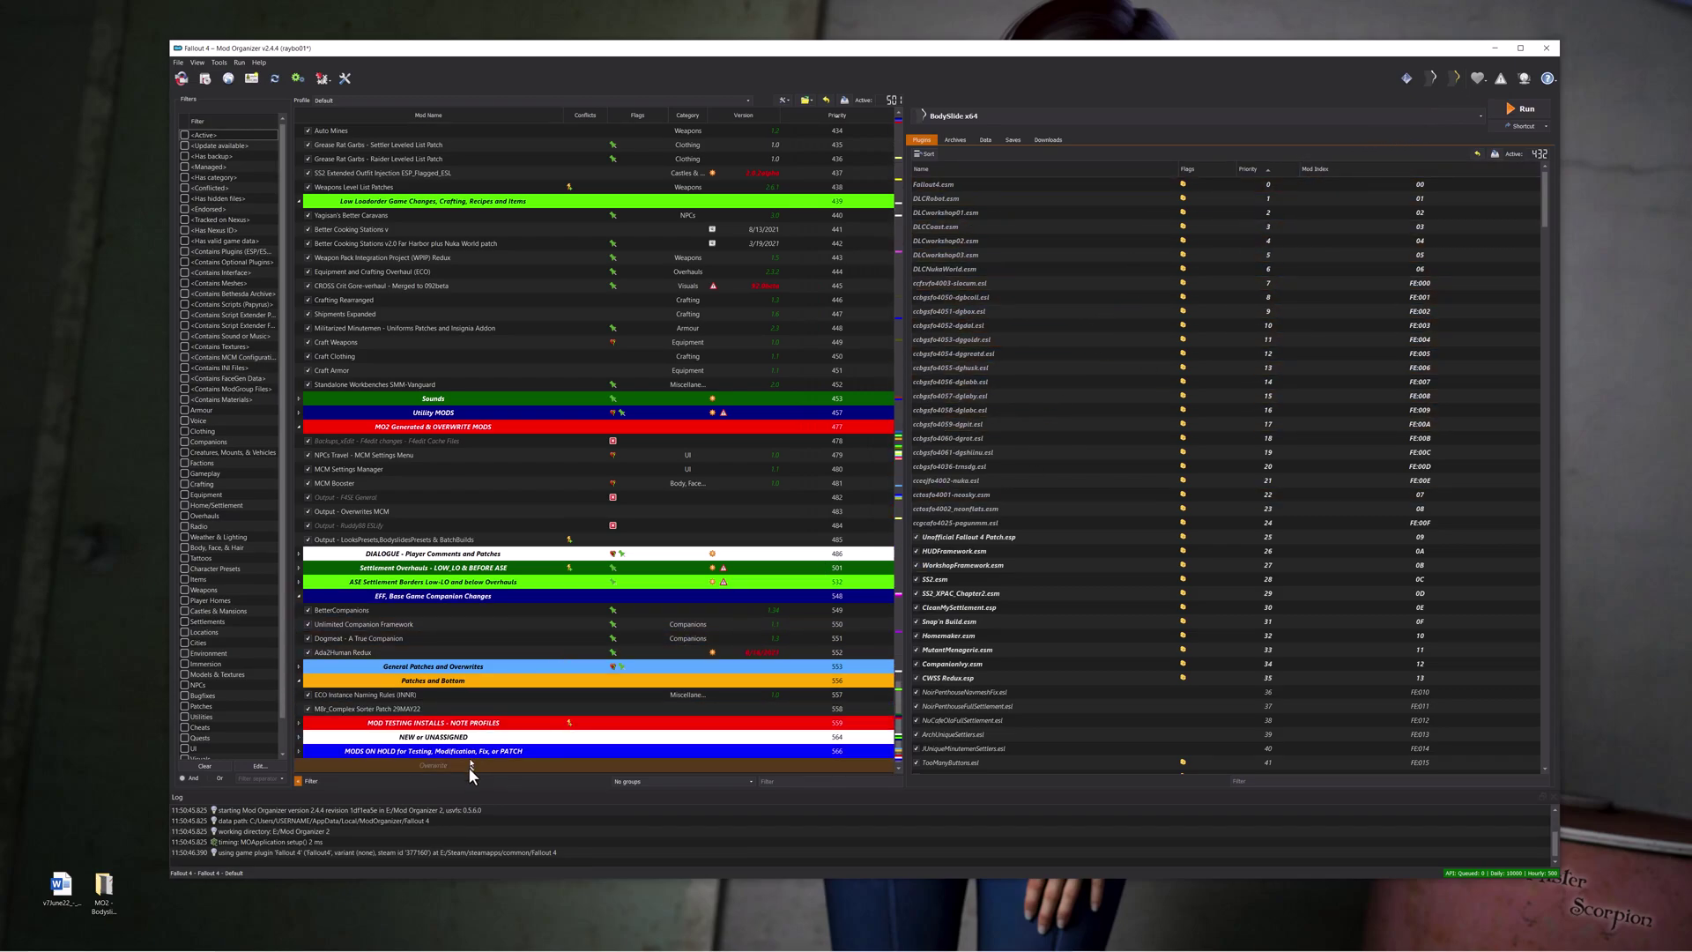